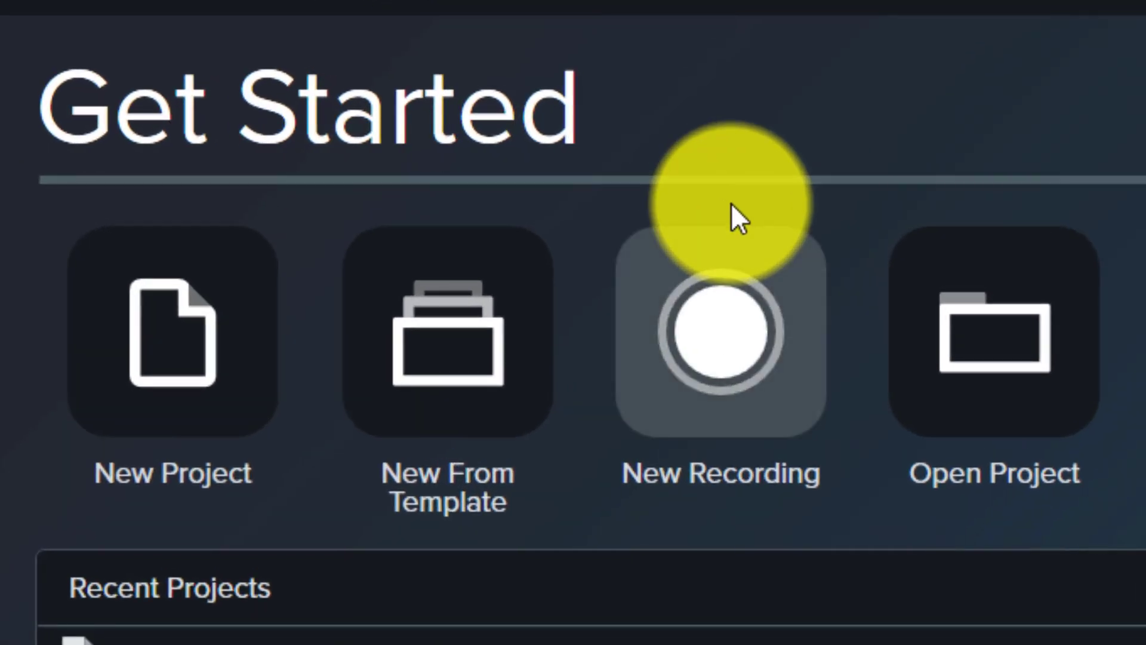
Start a new recording in Camtasia Recorder and enable capture of Screen 1.
{"action": "left_click", "coordinate": [758, 292]}
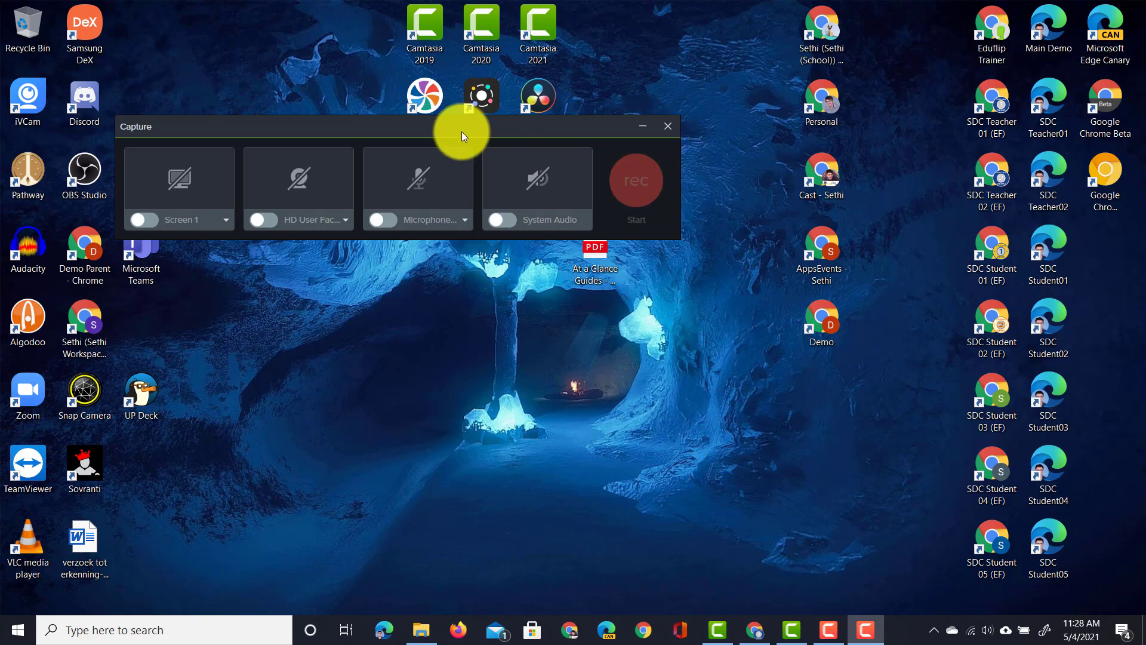
{"action": "left_click_drag", "start_coordinate": [460, 131], "coordinate": [597, 334]}
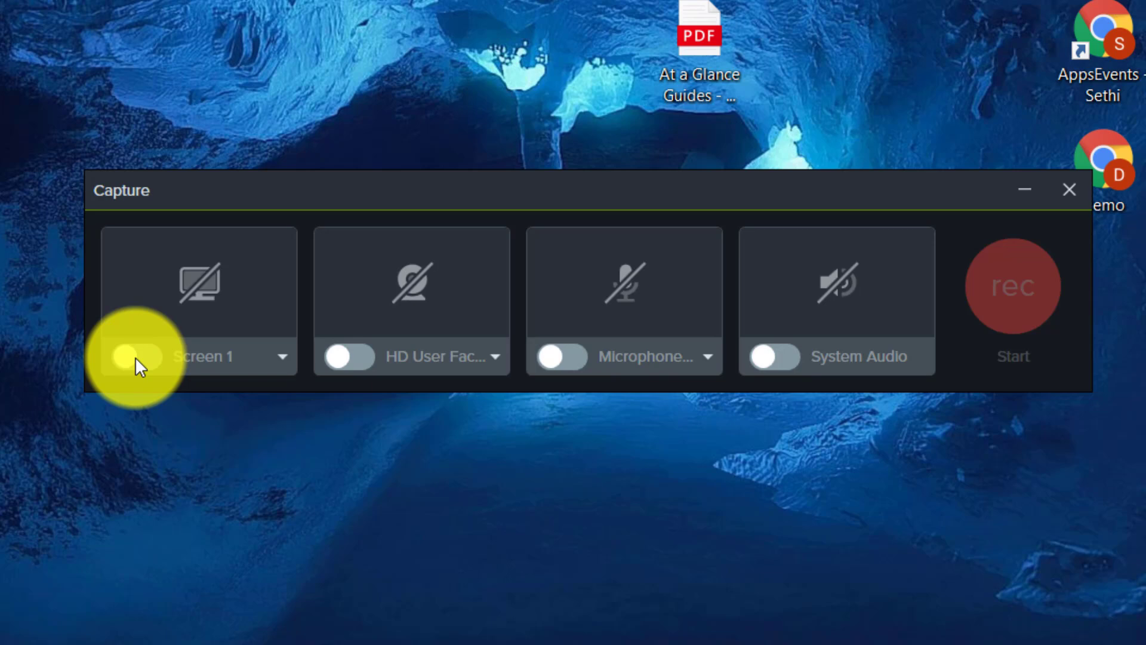
{"action": "left_click", "coordinate": [135, 356]}
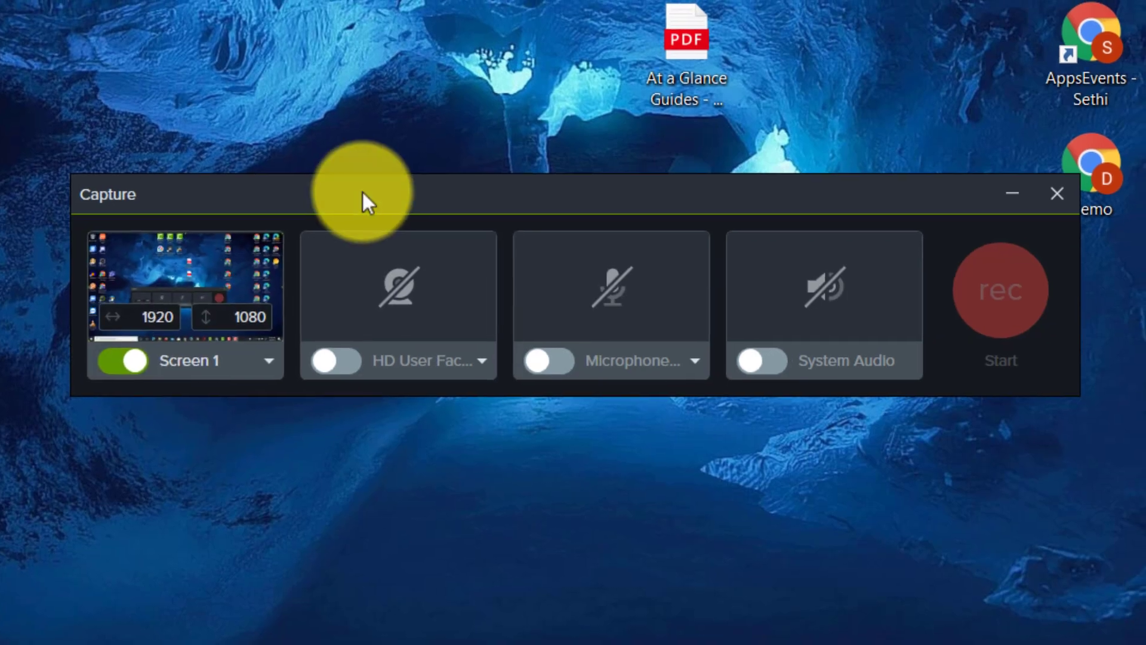
{"action": "left_click_drag", "start_coordinate": [362, 189], "coordinate": [435, 71]}
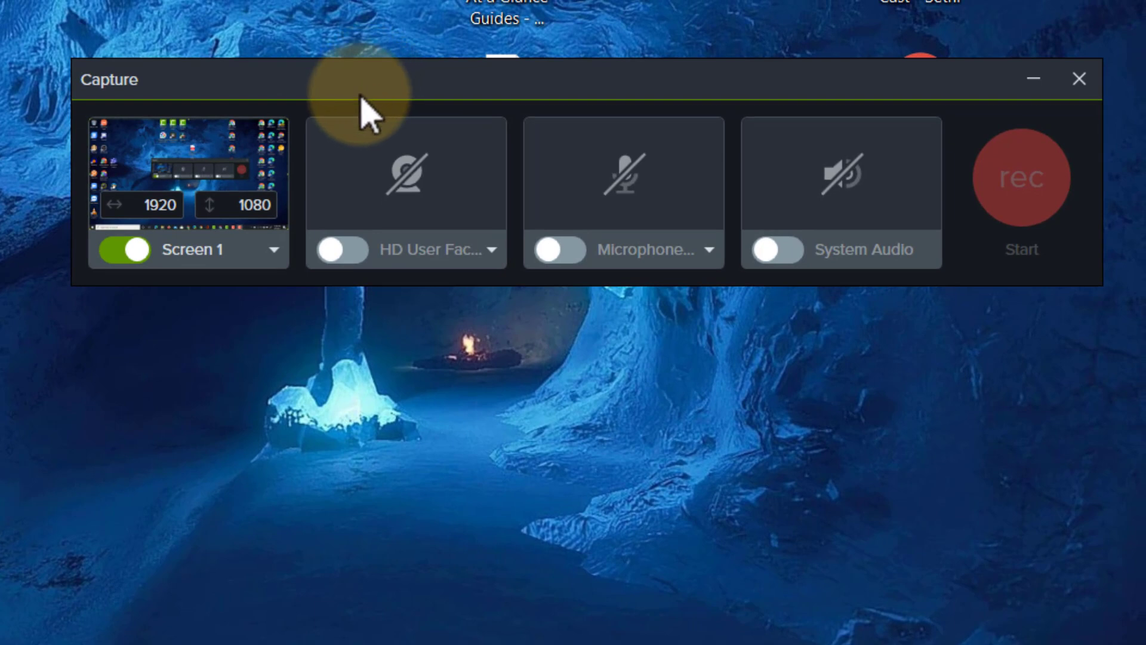
{"action": "left_click", "coordinate": [269, 253]}
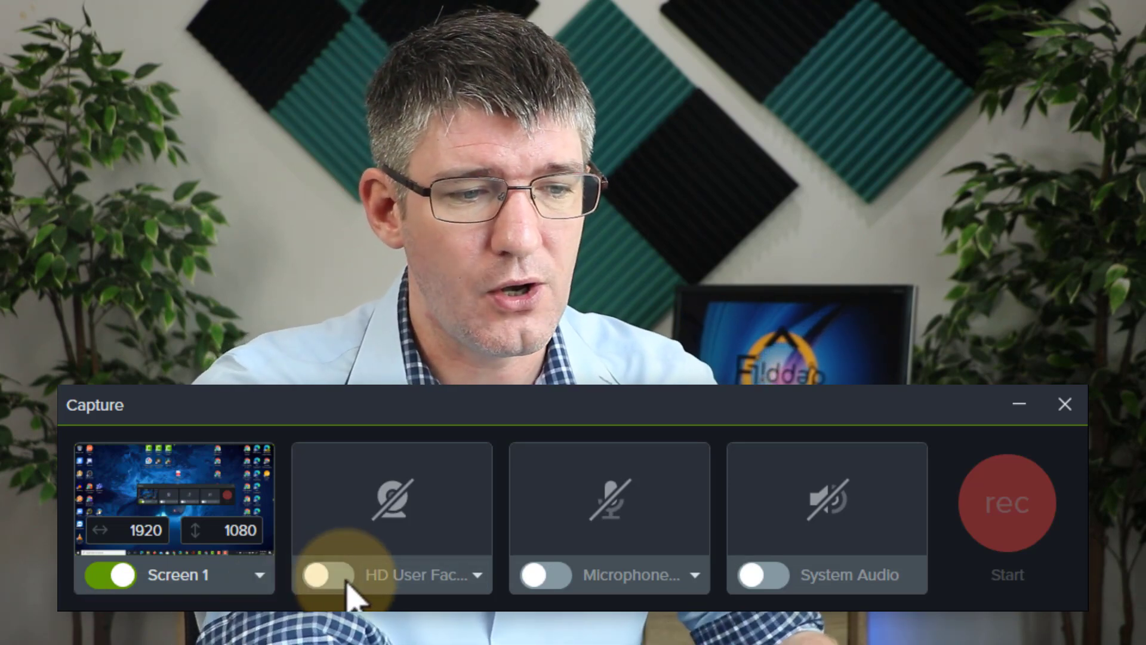
Switch on the webcam, microphone and system audio inputs.
{"action": "left_click", "coordinate": [346, 583]}
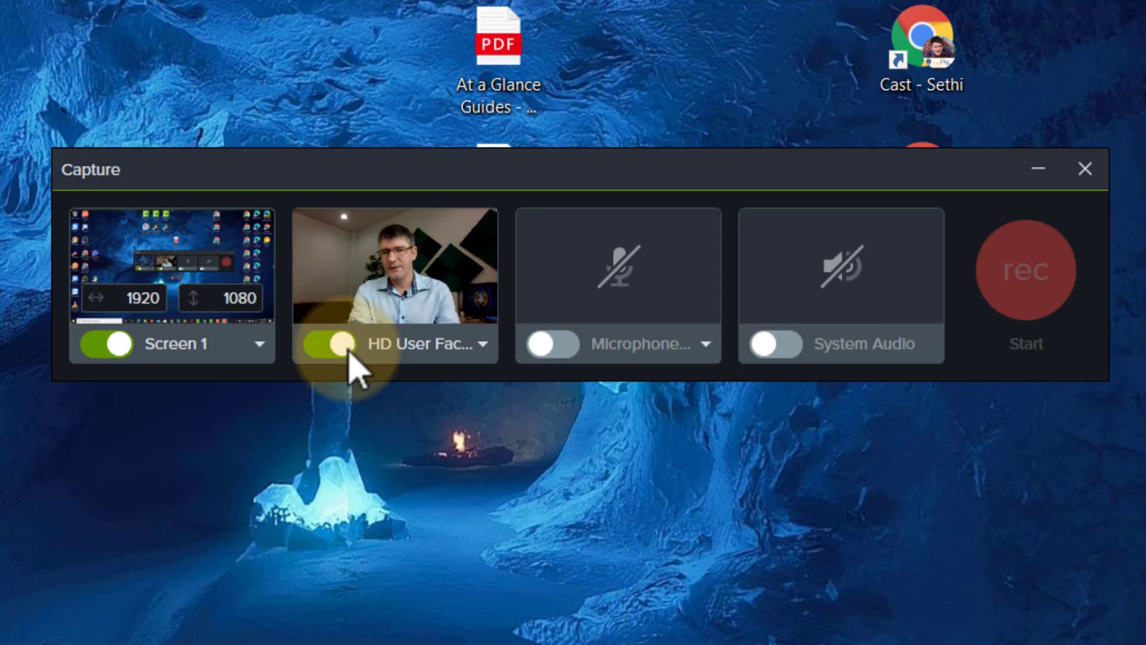
{"action": "left_click", "coordinate": [572, 352]}
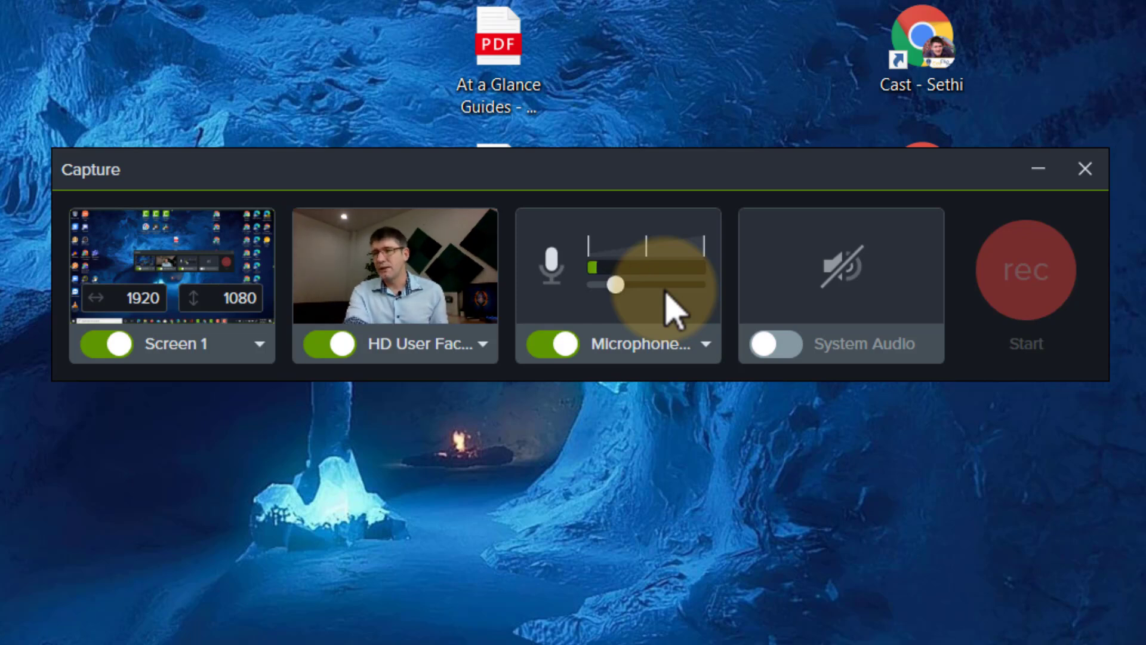
{"action": "left_click", "coordinate": [780, 355]}
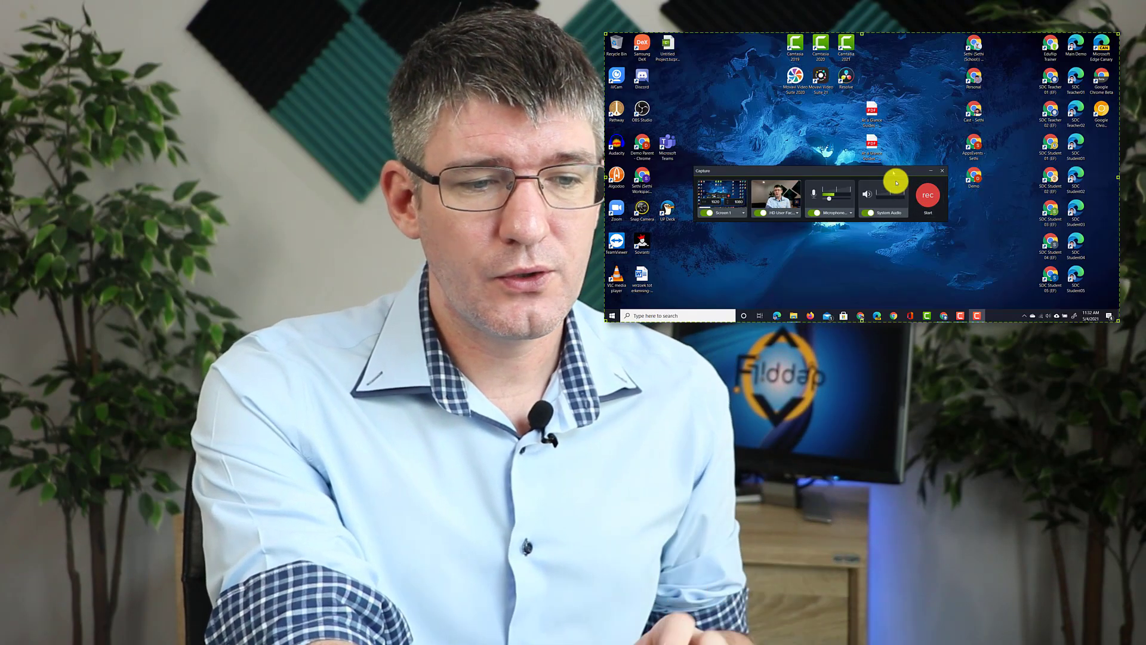
{"action": "left_click_drag", "start_coordinate": [894, 169], "coordinate": [904, 212]}
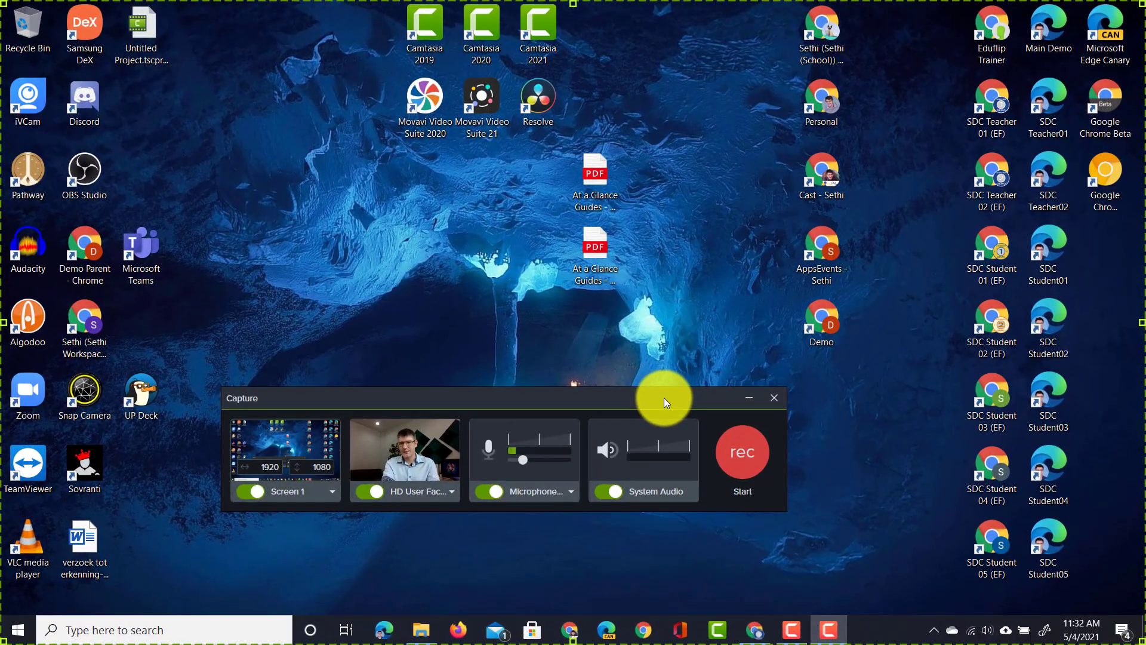
Start recording and scroll through the Camtasia 2021 article in Chrome, ending at the Snagit 2021 store page.
{"action": "left_click", "coordinate": [777, 413]}
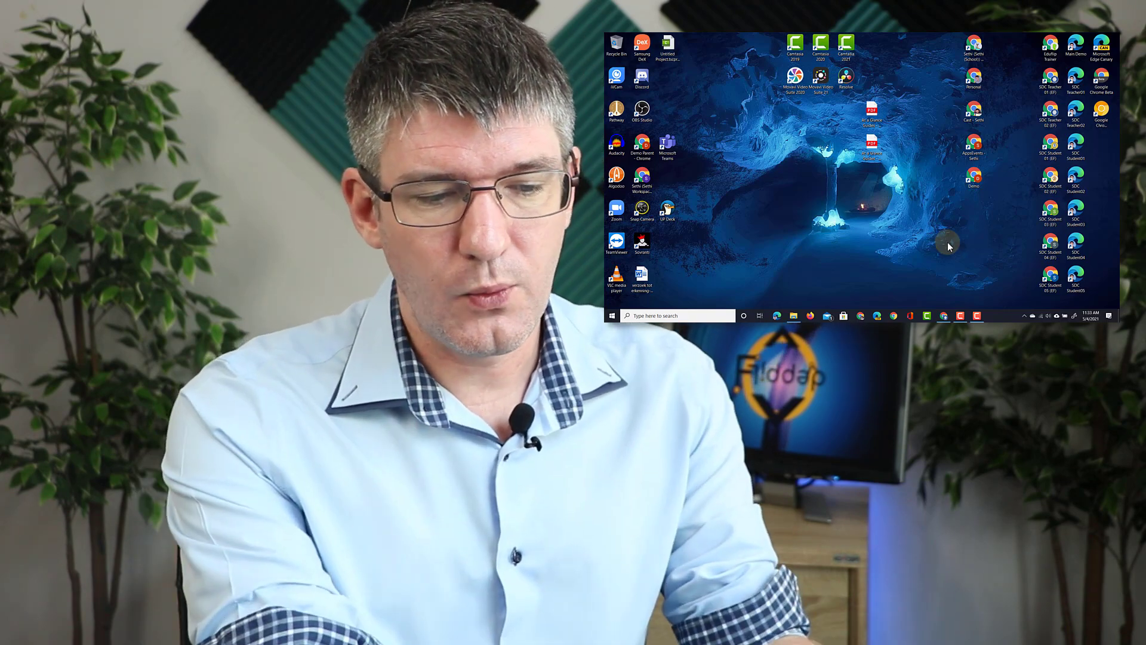
{"action": "left_click", "coordinate": [943, 315]}
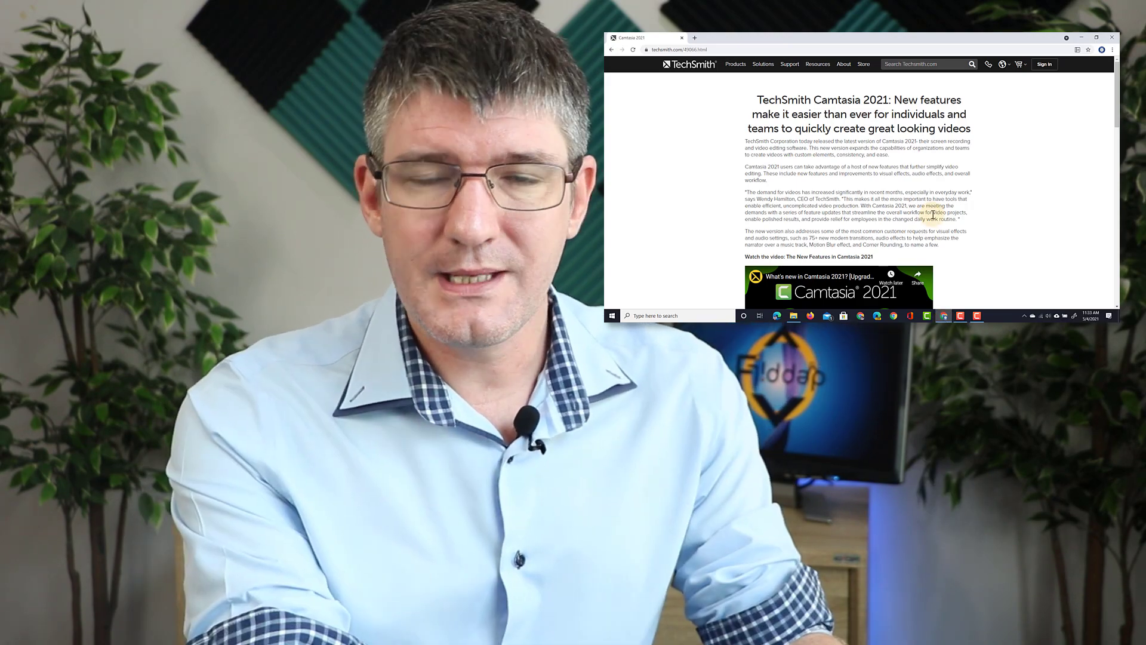
{"action": "scroll", "coordinate": [933, 214], "scroll_direction": "down", "scroll_amount": 5}
{"action": "scroll", "coordinate": [933, 213], "scroll_direction": "down", "scroll_amount": 5}
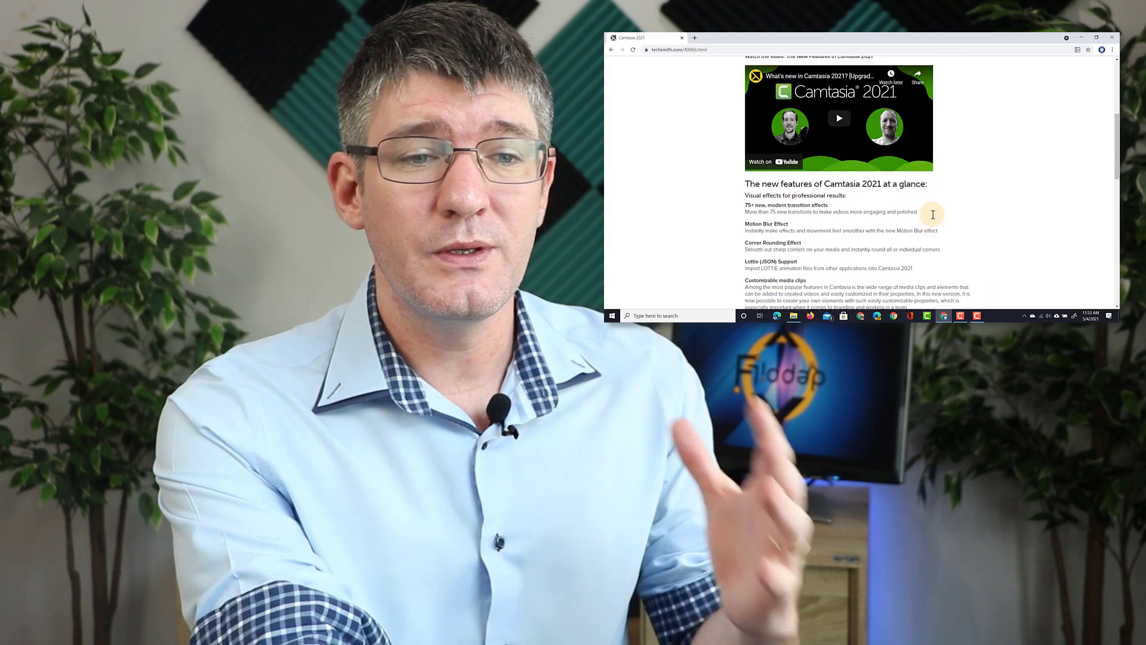
{"action": "scroll", "coordinate": [933, 214], "scroll_direction": "down", "scroll_amount": 3}
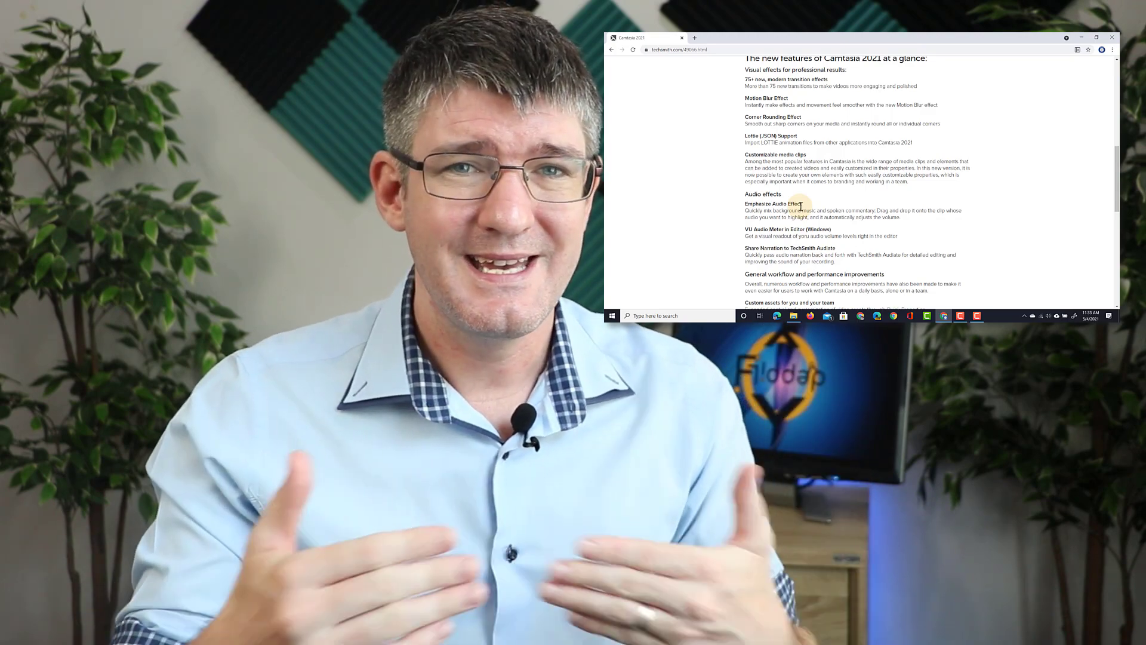
{"action": "scroll", "coordinate": [801, 207], "scroll_direction": "down", "scroll_amount": 6}
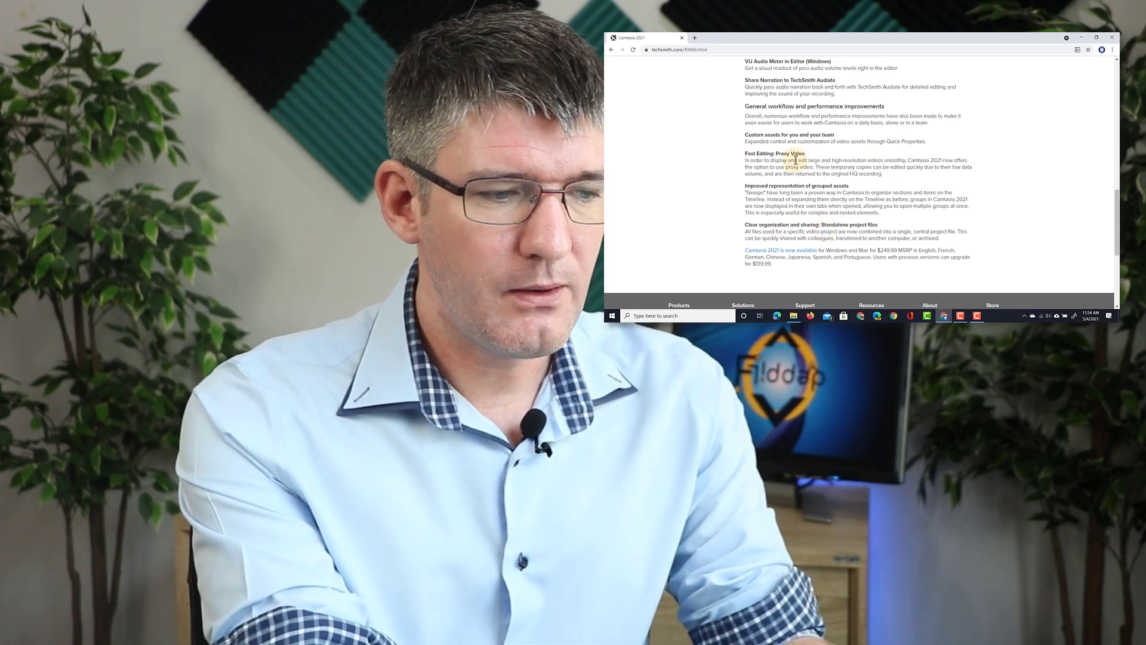
{"action": "scroll", "coordinate": [795, 160], "scroll_direction": "up", "scroll_amount": 15}
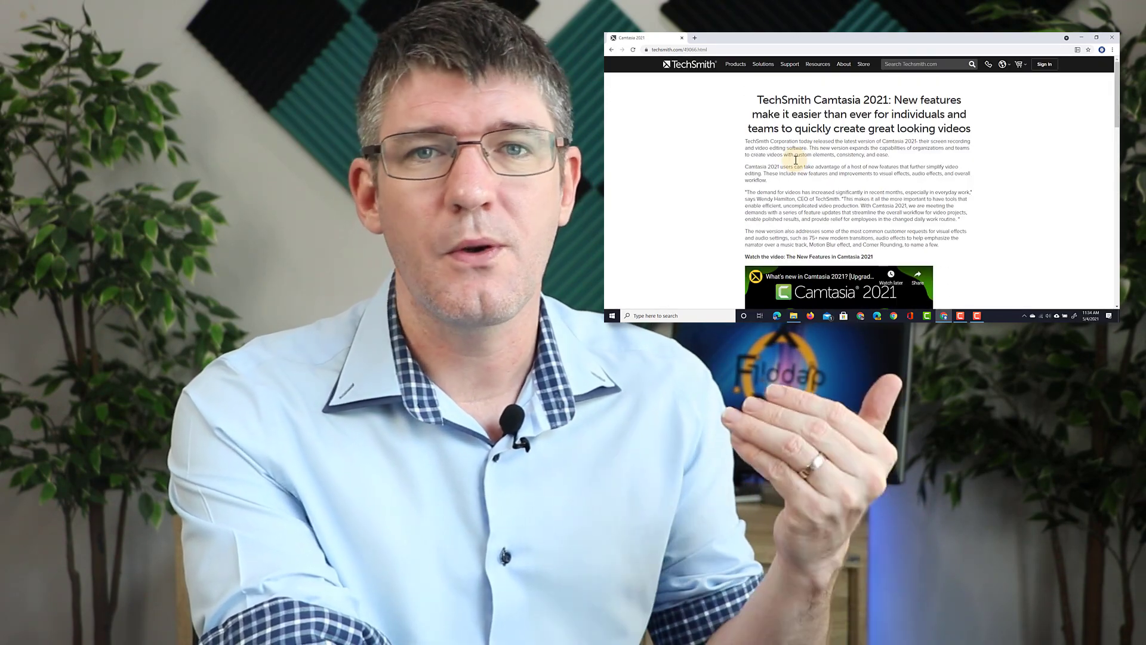
{"action": "mouse_move", "coordinate": [735, 64]}
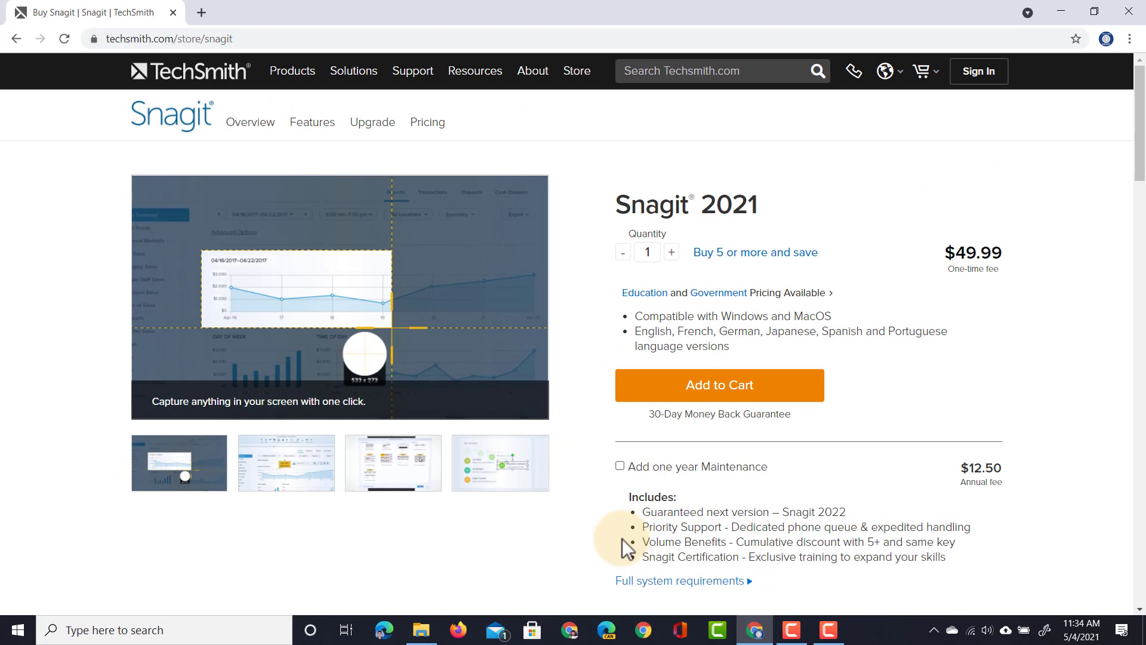
Return to the Camtasia editor holding the 2:12 recording's screen and camera clips.
{"action": "left_click", "coordinate": [829, 634]}
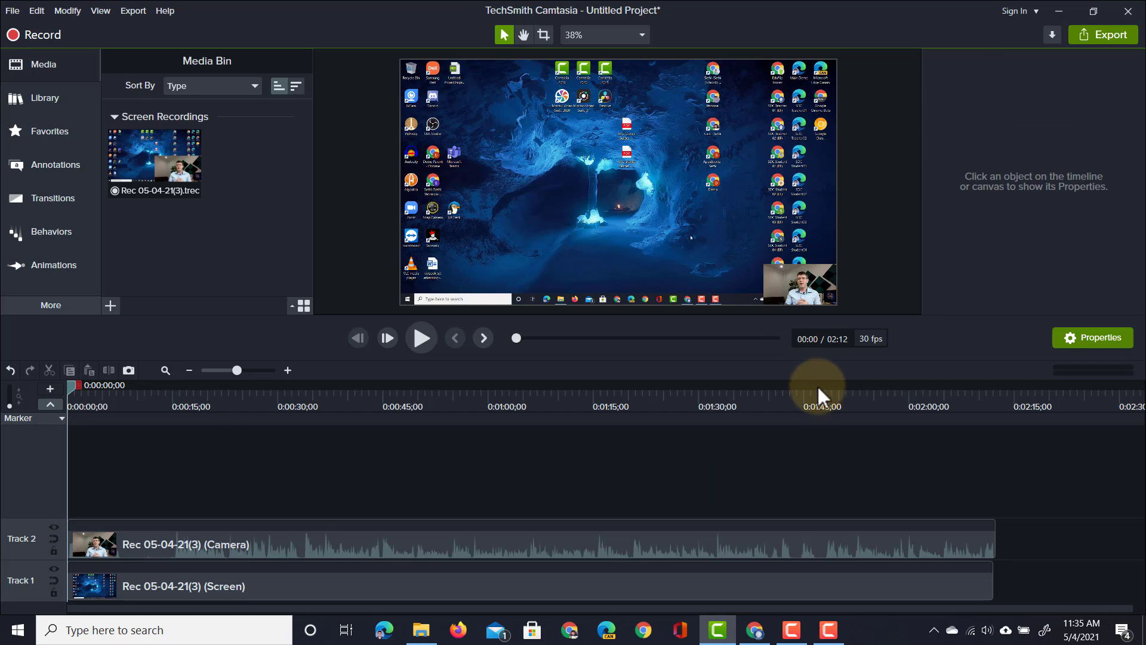
Drag the Camera clip's webcam inset to the canvas's lower-left corner (X -745.2, Y -419.2).
{"action": "left_click", "coordinate": [205, 583]}
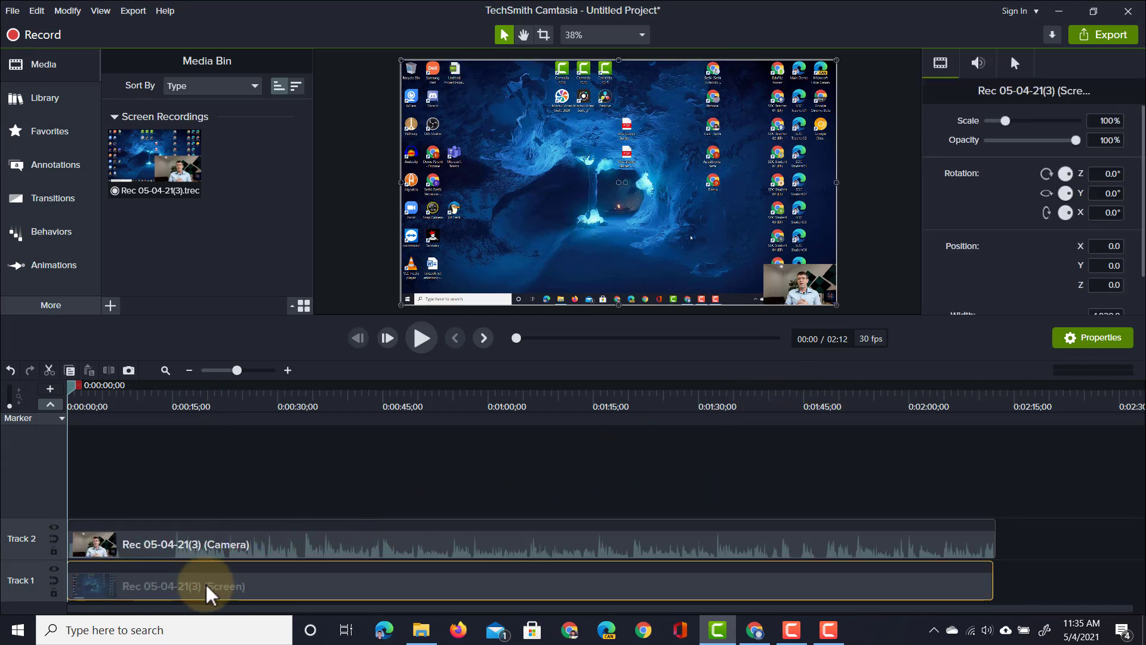
{"action": "left_click", "coordinate": [239, 550]}
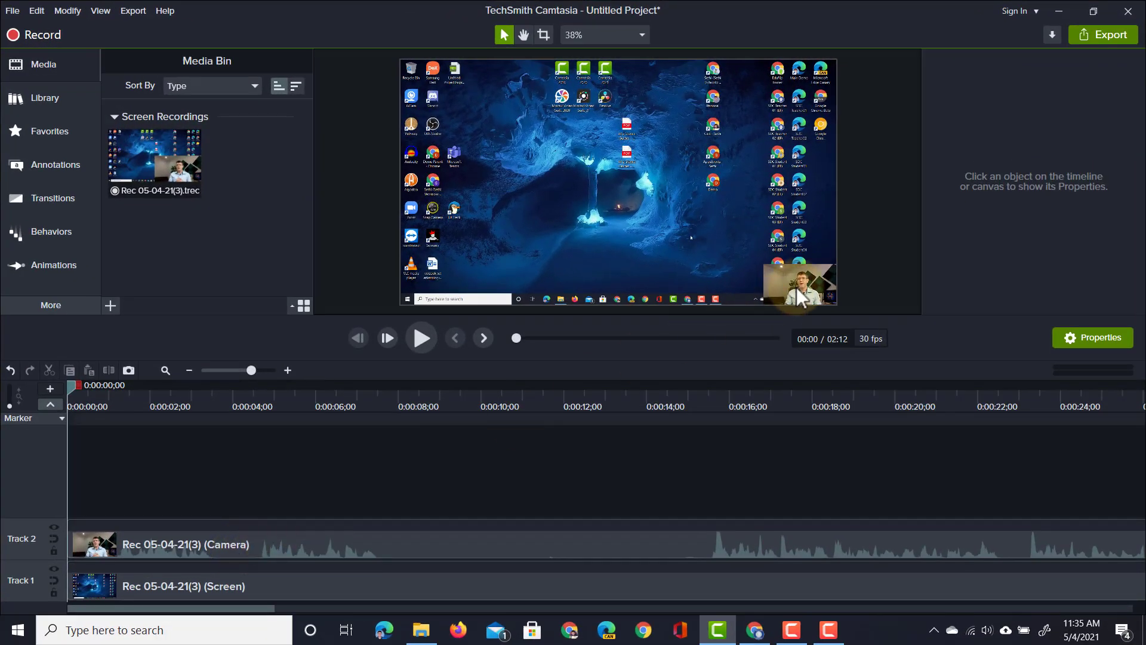
{"action": "left_click_drag", "start_coordinate": [800, 296], "coordinate": [500, 253]}
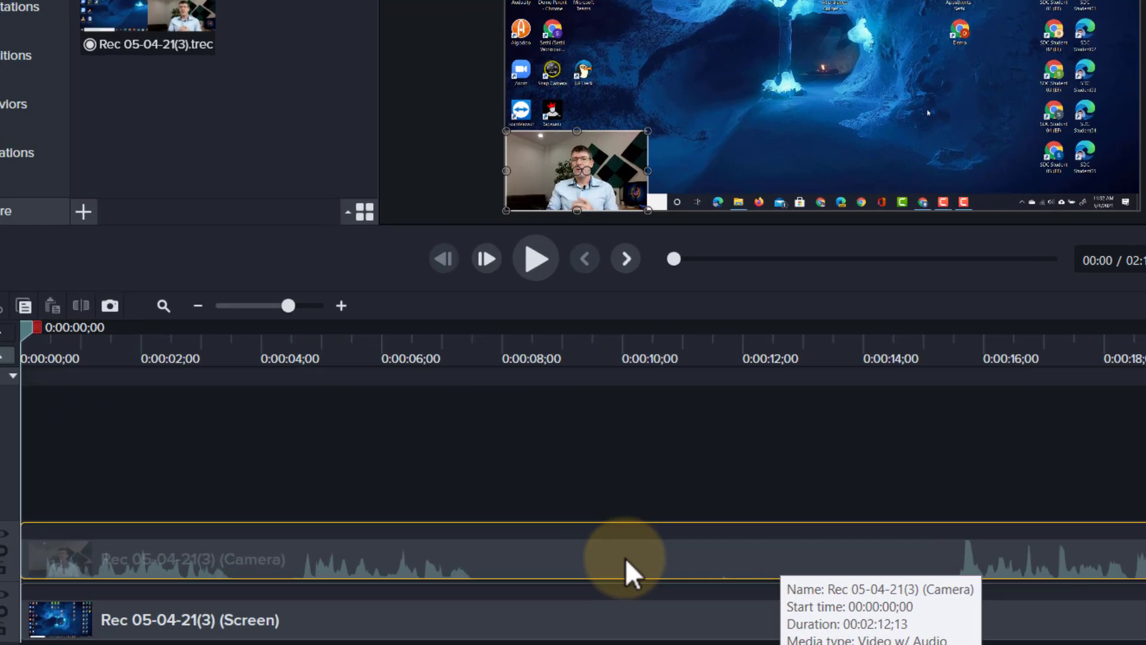
Separate the Camera clip's audio and video so the sound lands on Track 3.
{"action": "right_click", "coordinate": [482, 543]}
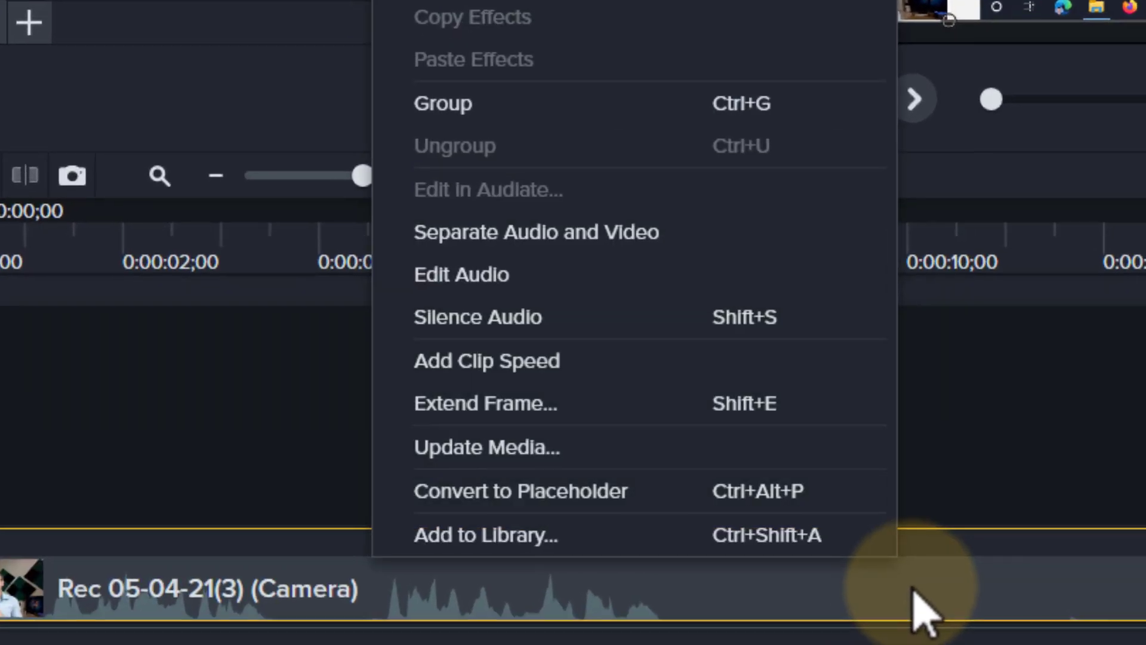
{"action": "left_click", "coordinate": [601, 234]}
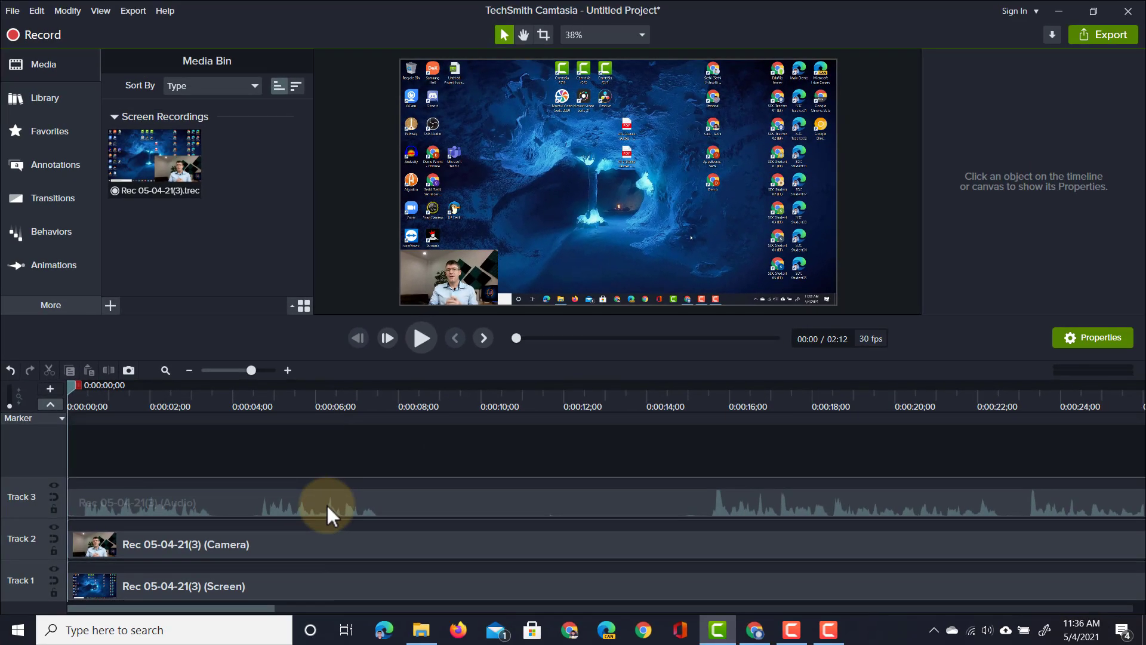
{"action": "left_click", "coordinate": [327, 503]}
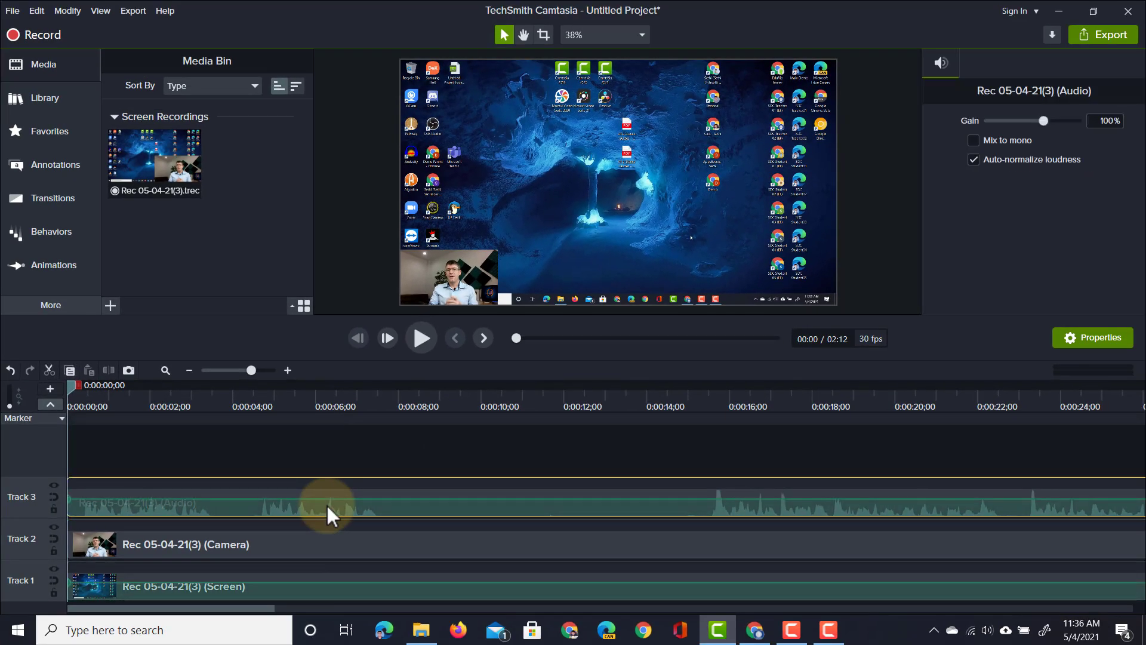
{"action": "left_click", "coordinate": [317, 544]}
{"action": "left_click", "coordinate": [306, 586]}
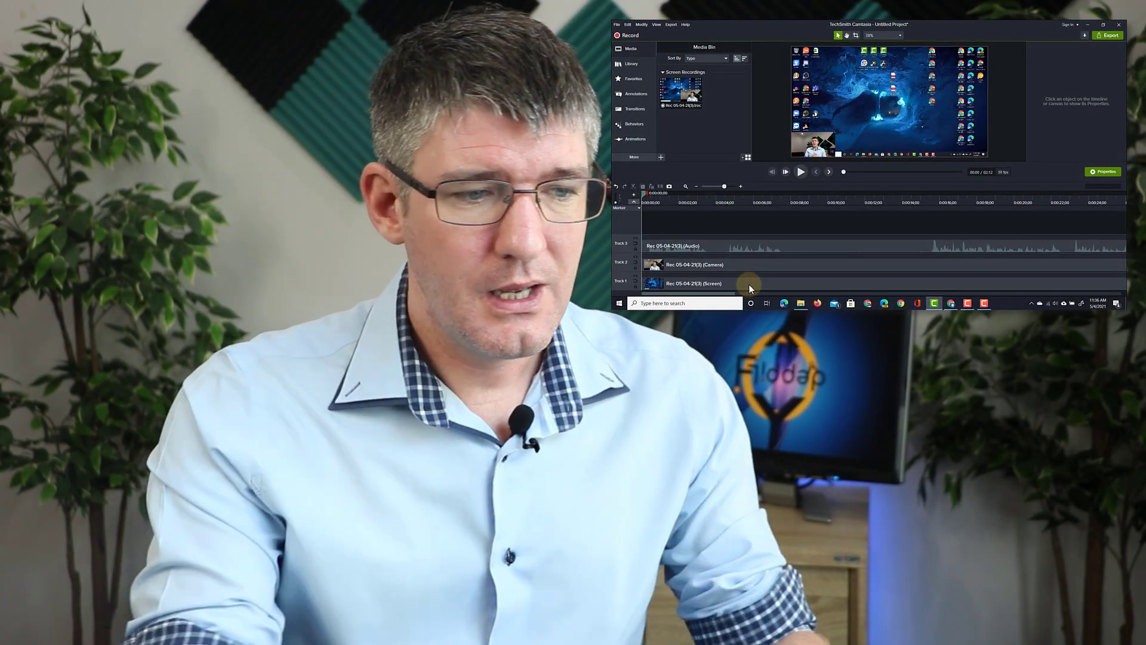
Enable Solo Track on Track 1 so only the screen recording is shown.
{"action": "left_click", "coordinate": [749, 284]}
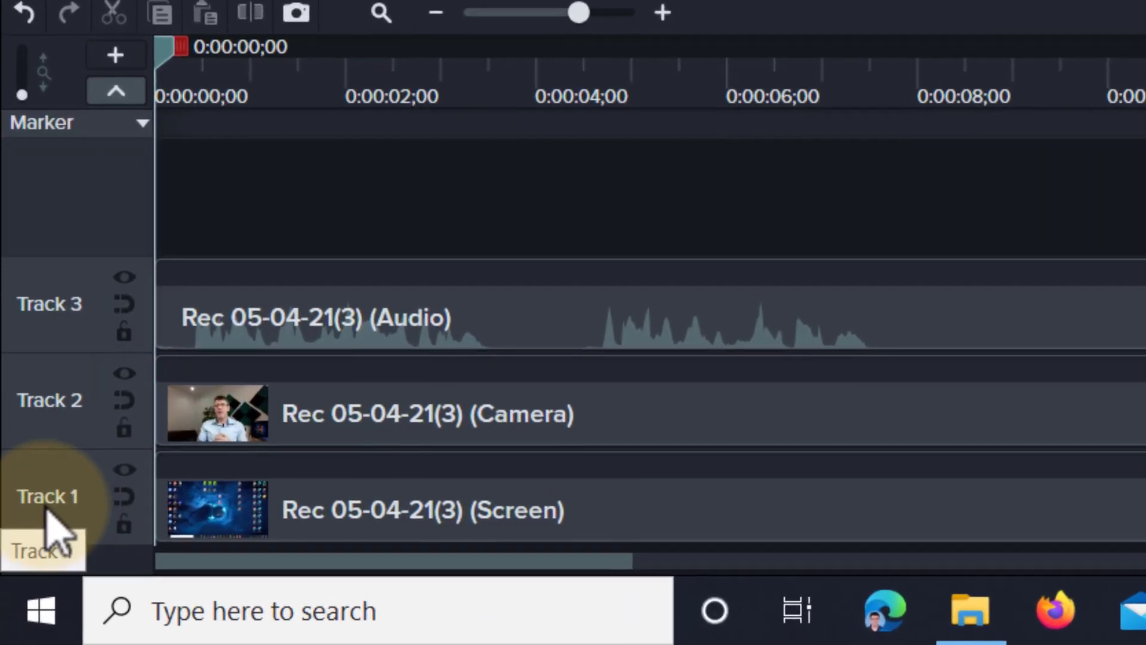
{"action": "right_click", "coordinate": [30, 558]}
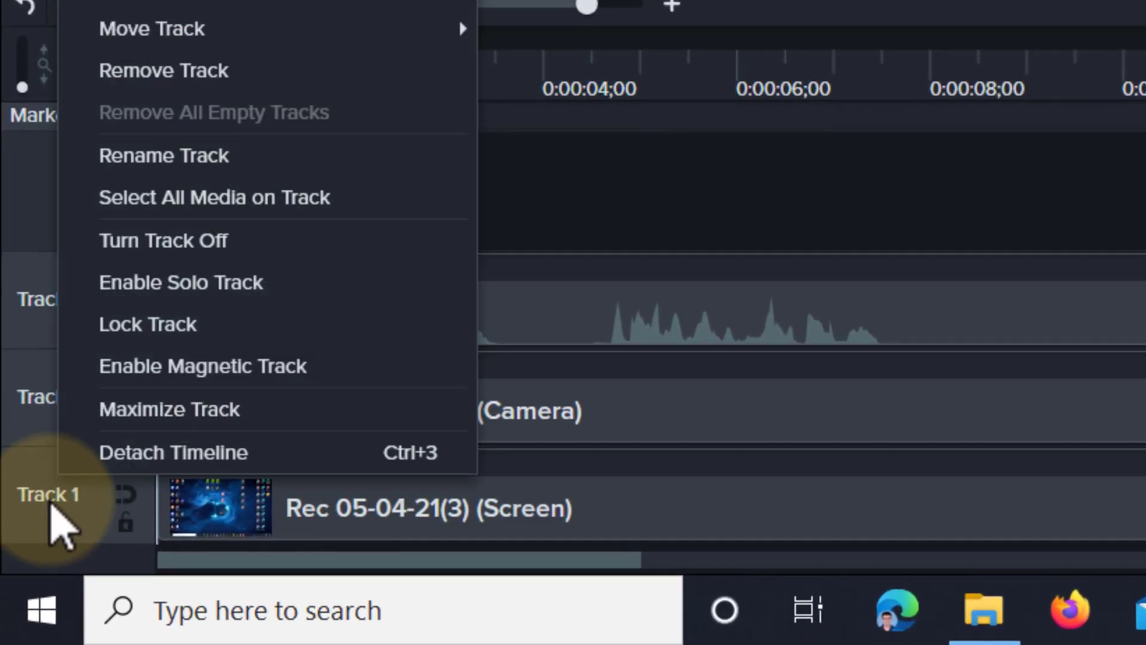
{"action": "left_click", "coordinate": [222, 302]}
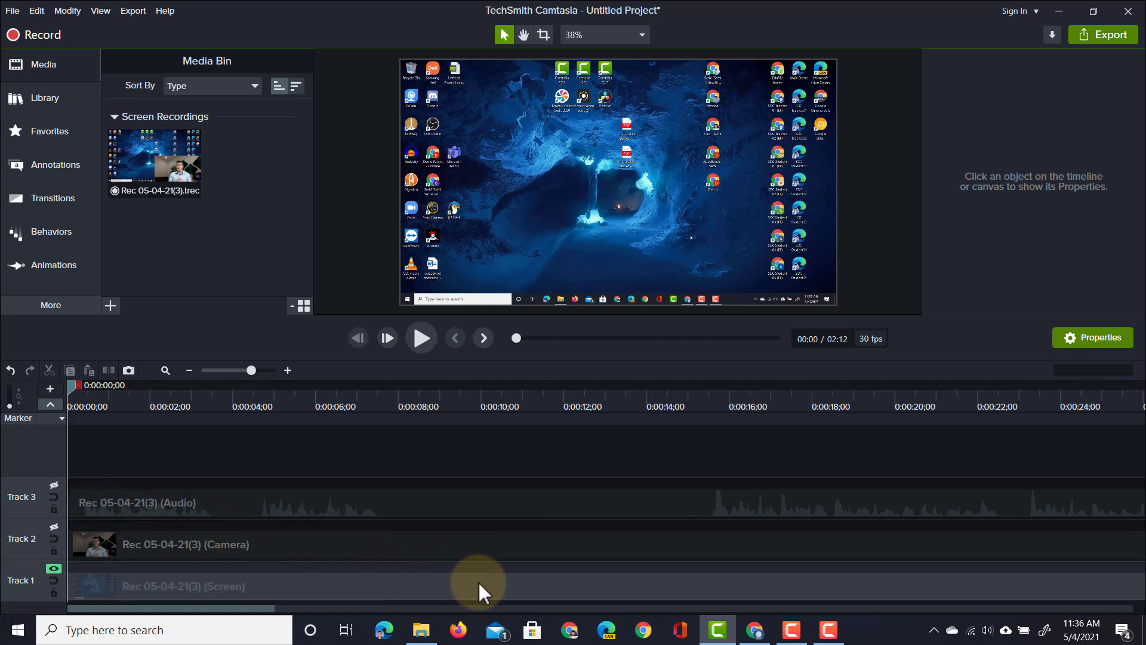
Set the screen clip's cursor scale to 300% and play the preview.
{"action": "left_click", "coordinate": [478, 591]}
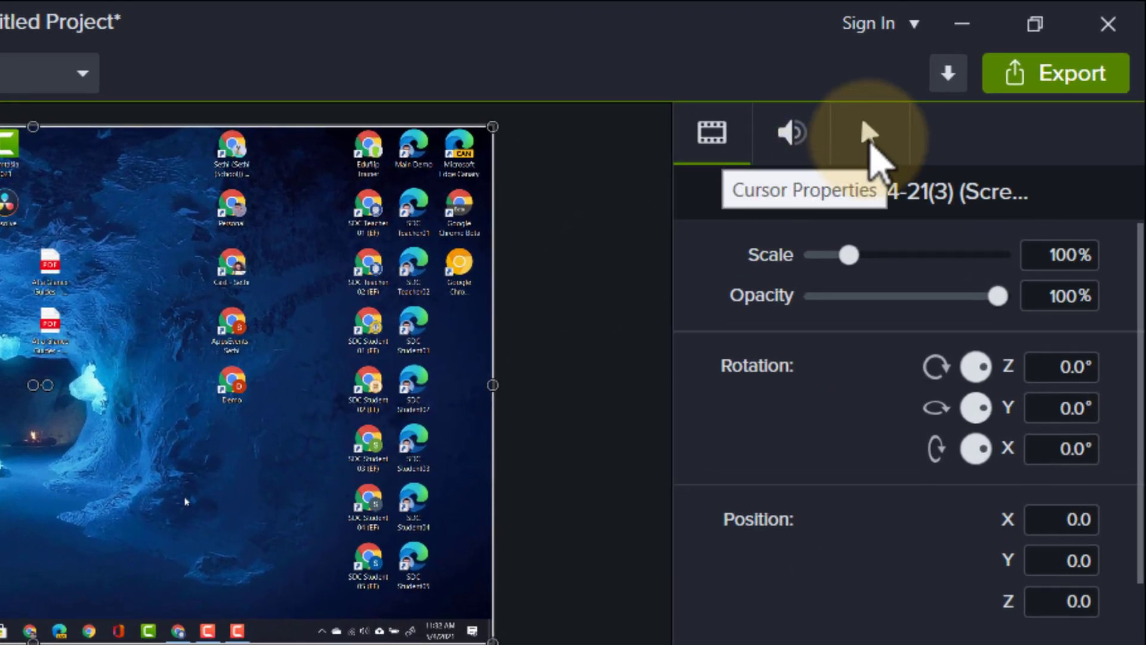
{"action": "left_click", "coordinate": [869, 143]}
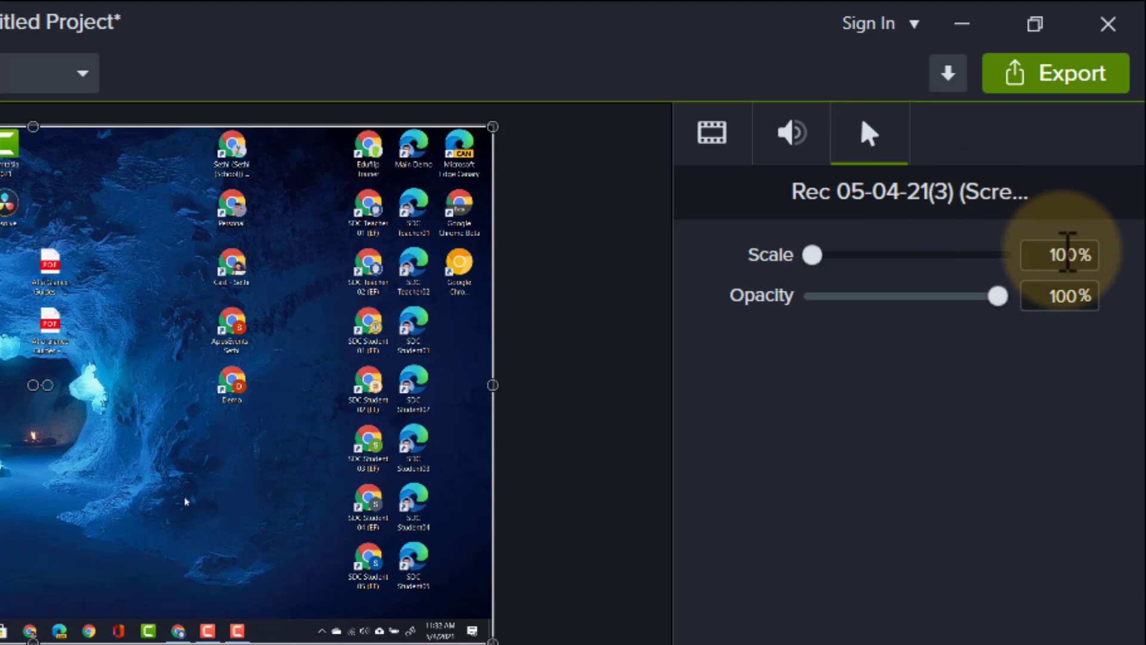
{"action": "type", "text": "30"}
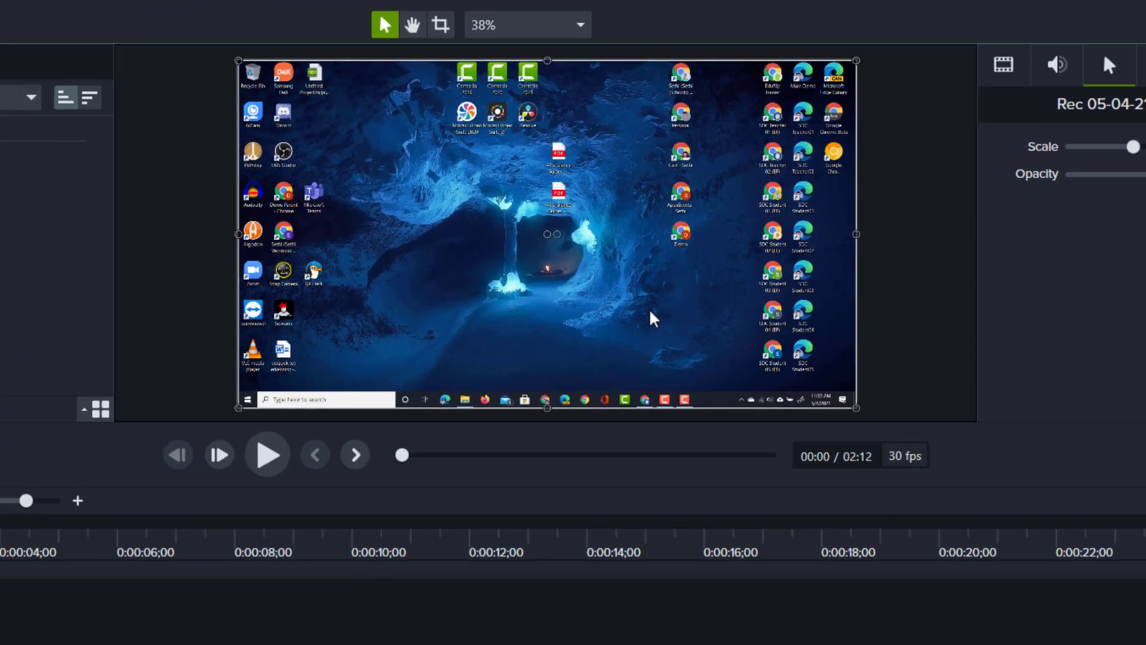
{"action": "key", "text": "space"}
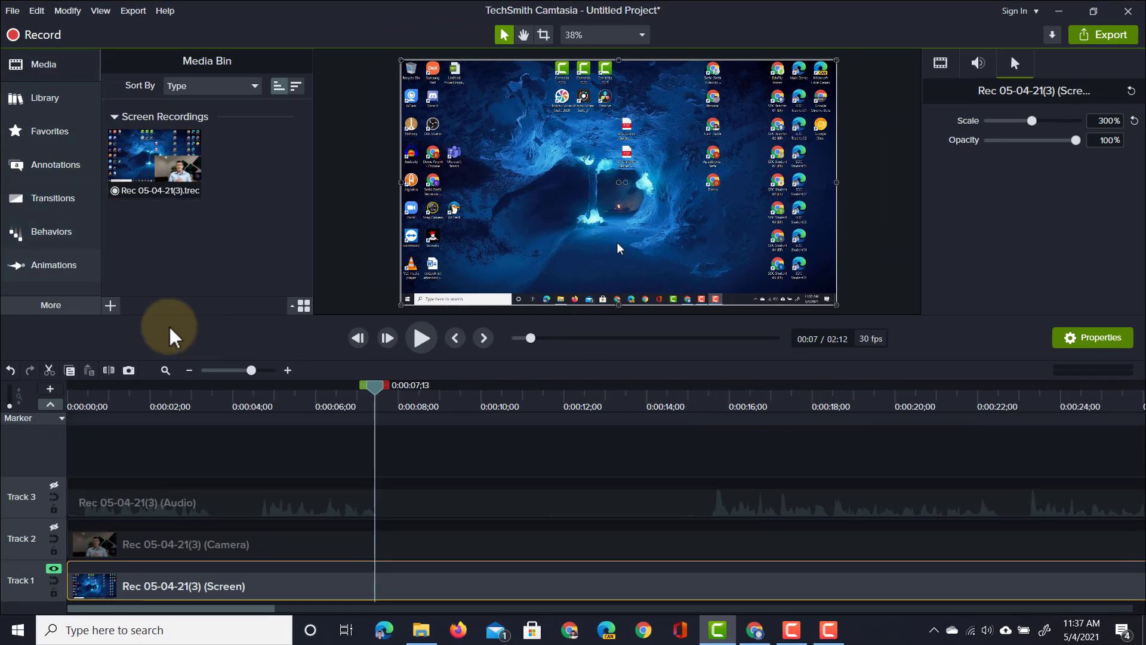
Drag Cursor Smoothing from Cursor Effects onto the Track 1 screen clip.
{"action": "left_click", "coordinate": [57, 311]}
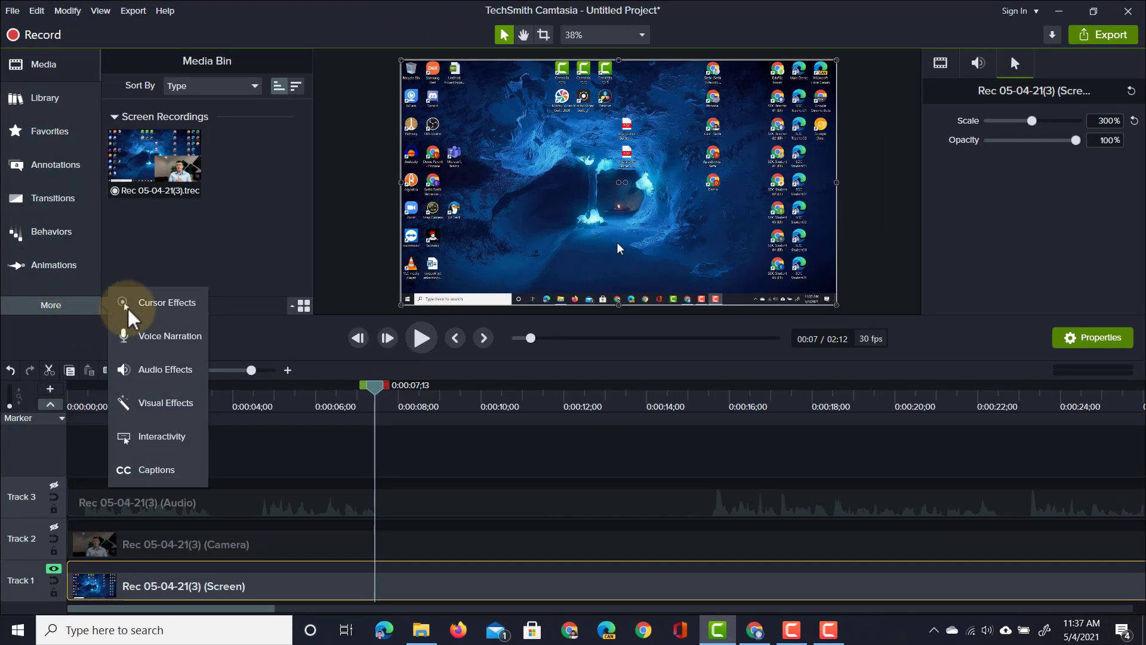
{"action": "left_click", "coordinate": [171, 308]}
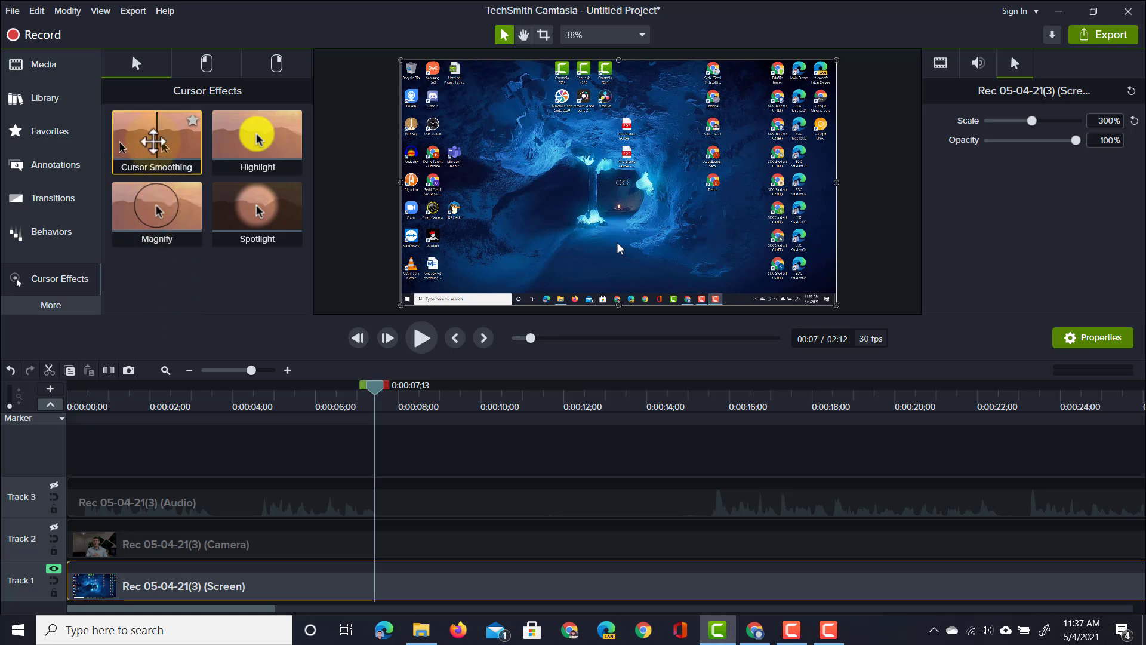
{"action": "left_click_drag", "start_coordinate": [153, 141], "coordinate": [349, 585]}
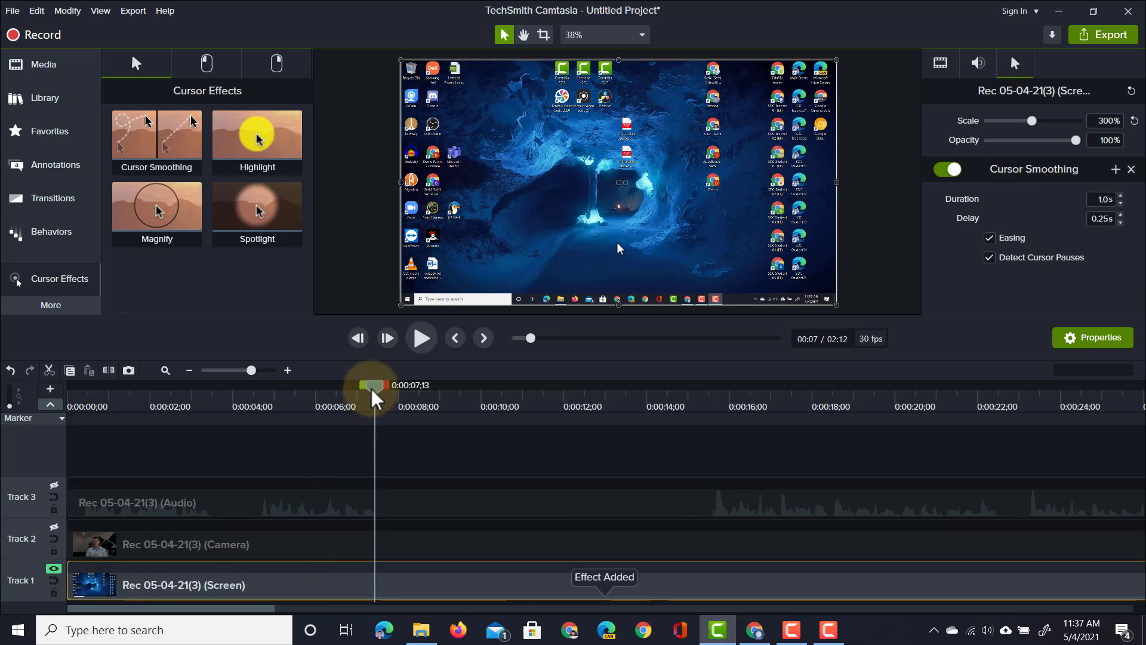
{"action": "left_click_drag", "start_coordinate": [373, 391], "coordinate": [458, 428]}
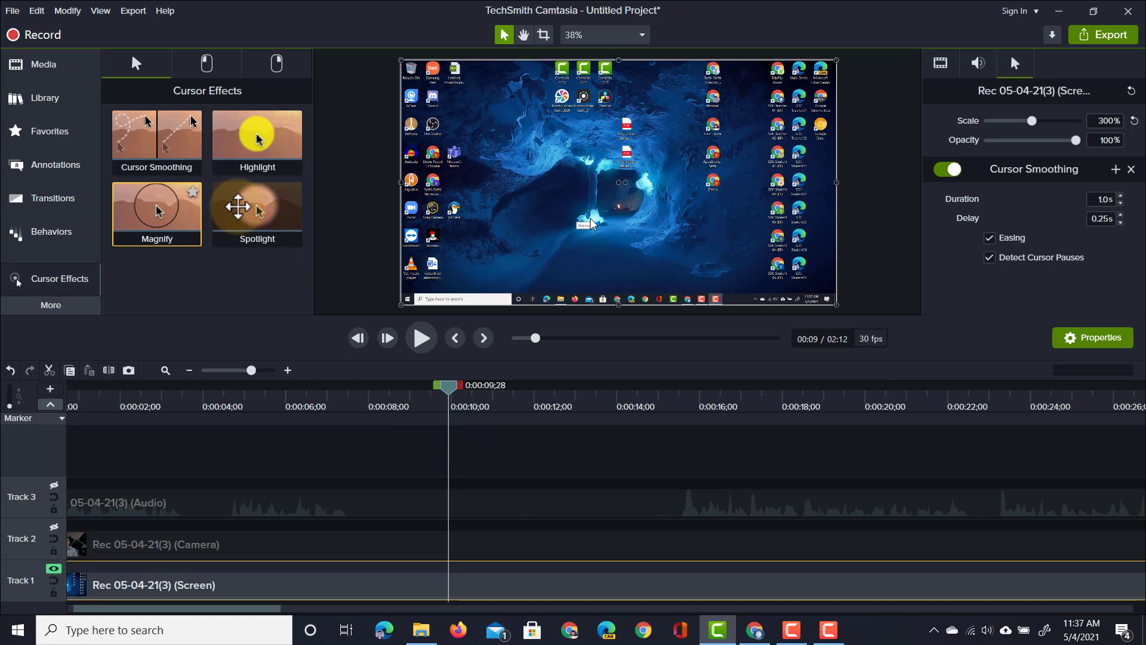
Add an orange Highlight cursor effect to the Track 1 screen clip.
{"action": "left_click_drag", "start_coordinate": [237, 206], "coordinate": [242, 189]}
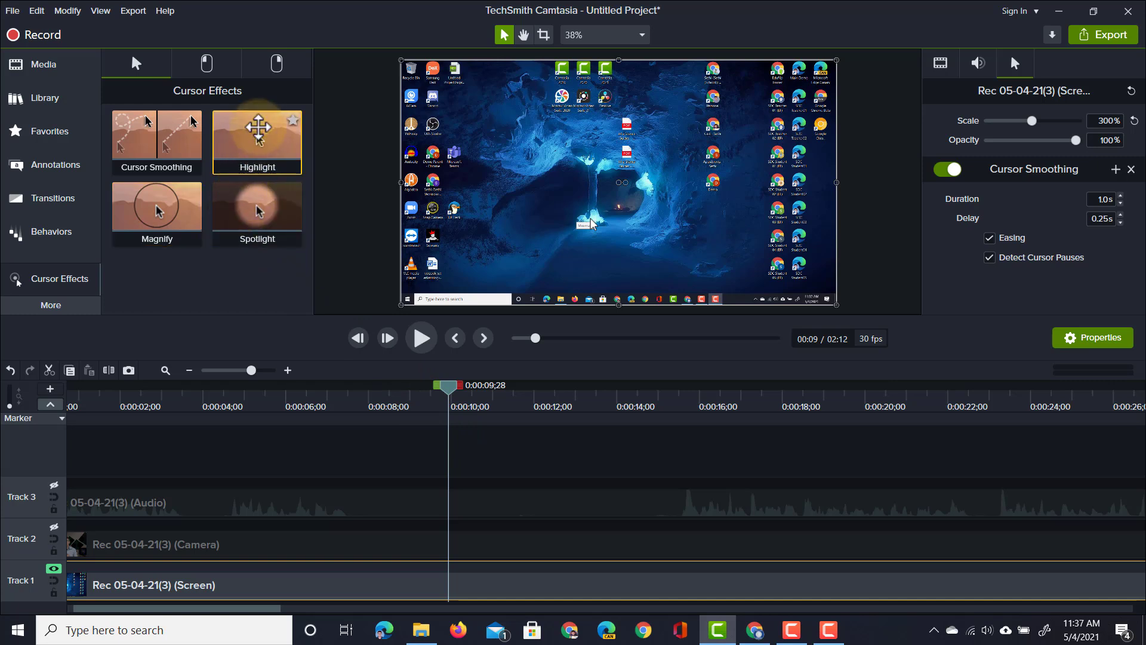
{"action": "left_click_drag", "start_coordinate": [258, 127], "coordinate": [424, 582]}
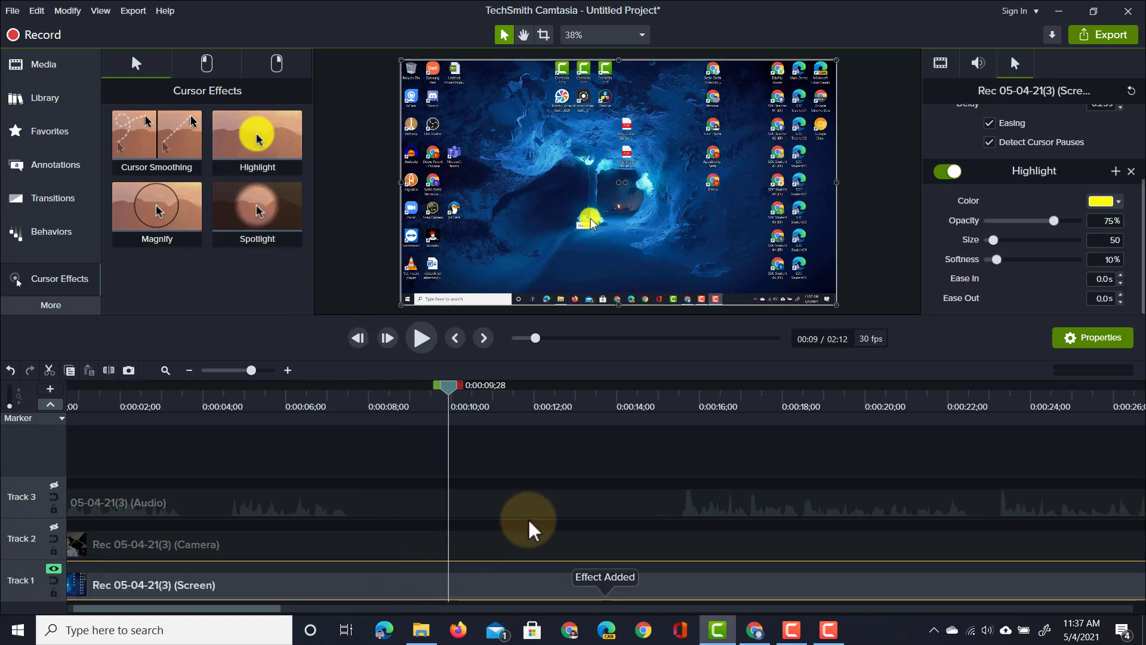
{"action": "left_click", "coordinate": [1104, 201]}
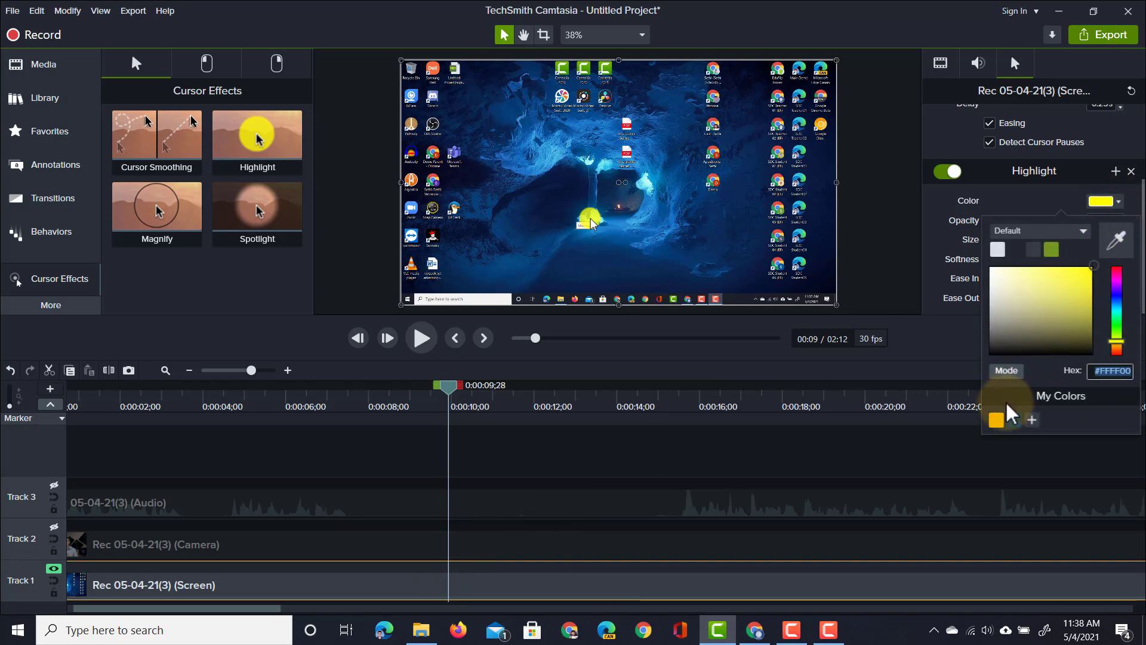
{"action": "left_click", "coordinate": [997, 420]}
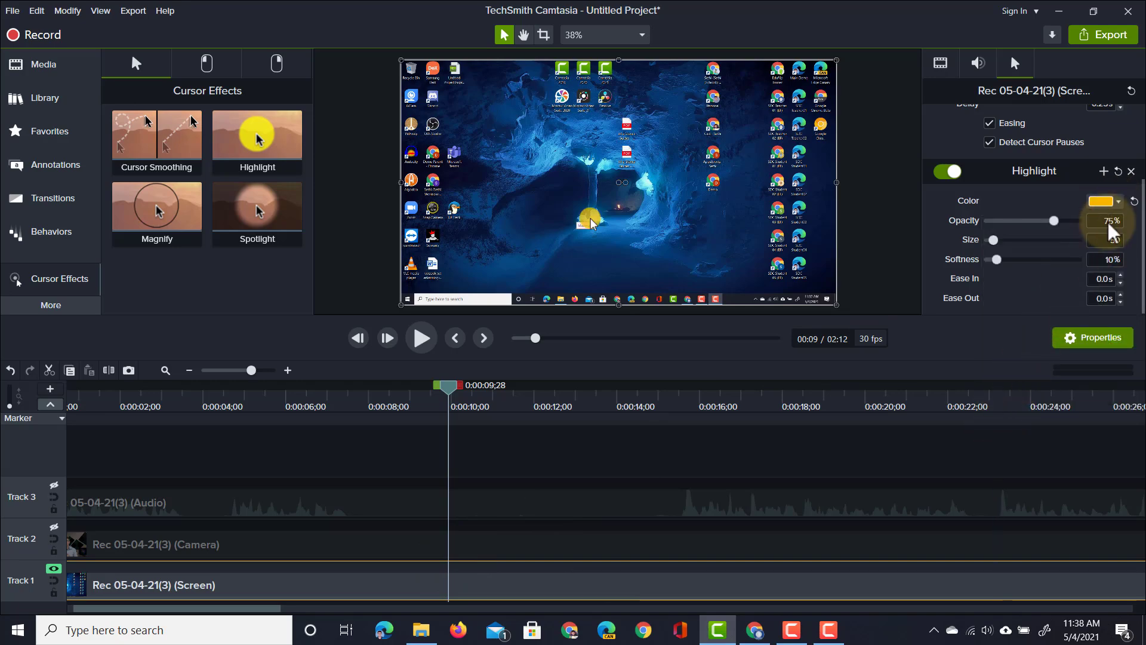
Give the highlight 30% opacity, size 80 and 5% softness, then abandon adding Spotlight.
{"action": "type", "text": "30"}
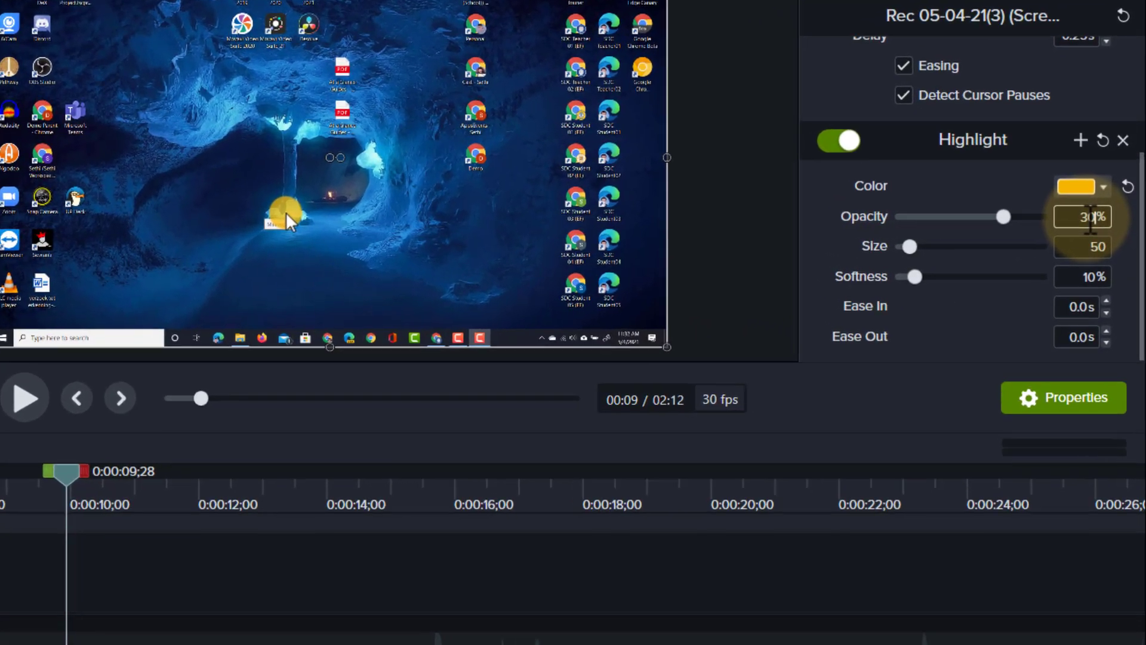
{"action": "key", "text": "Return"}
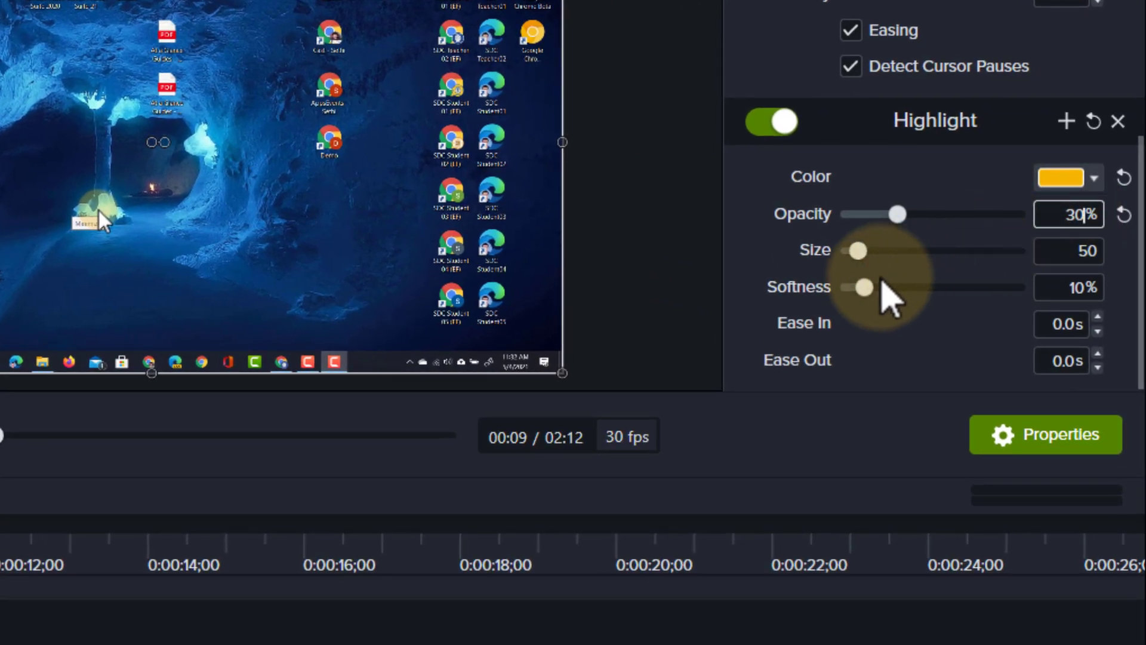
{"action": "left_click", "coordinate": [1075, 252]}
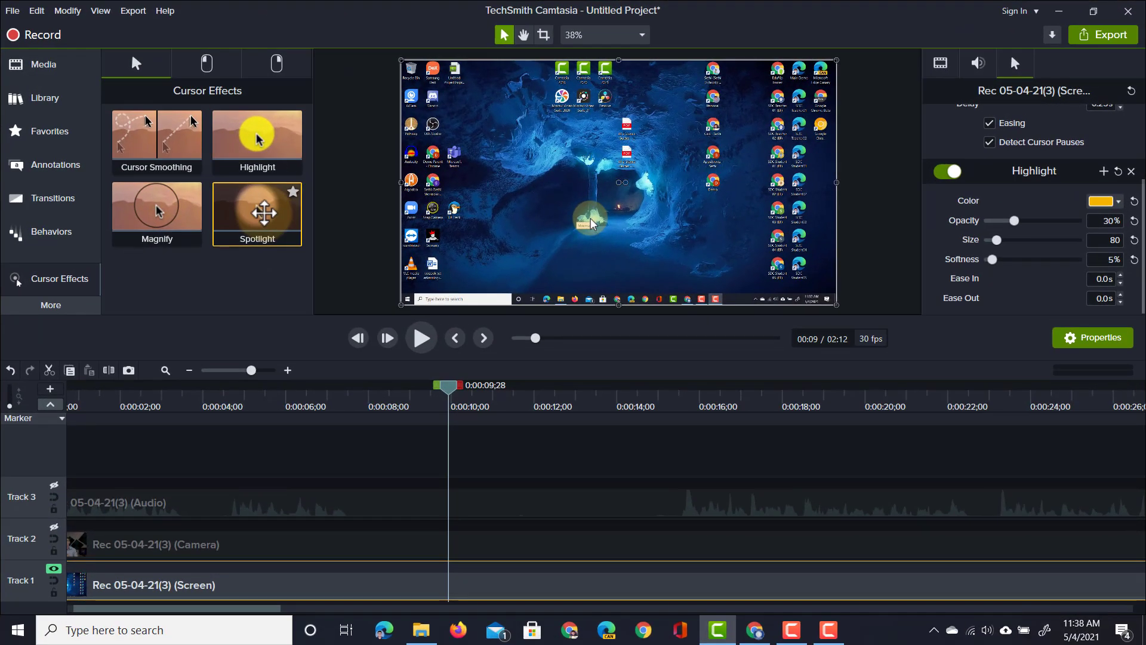
{"action": "left_click_drag", "start_coordinate": [323, 200], "coordinate": [517, 552]}
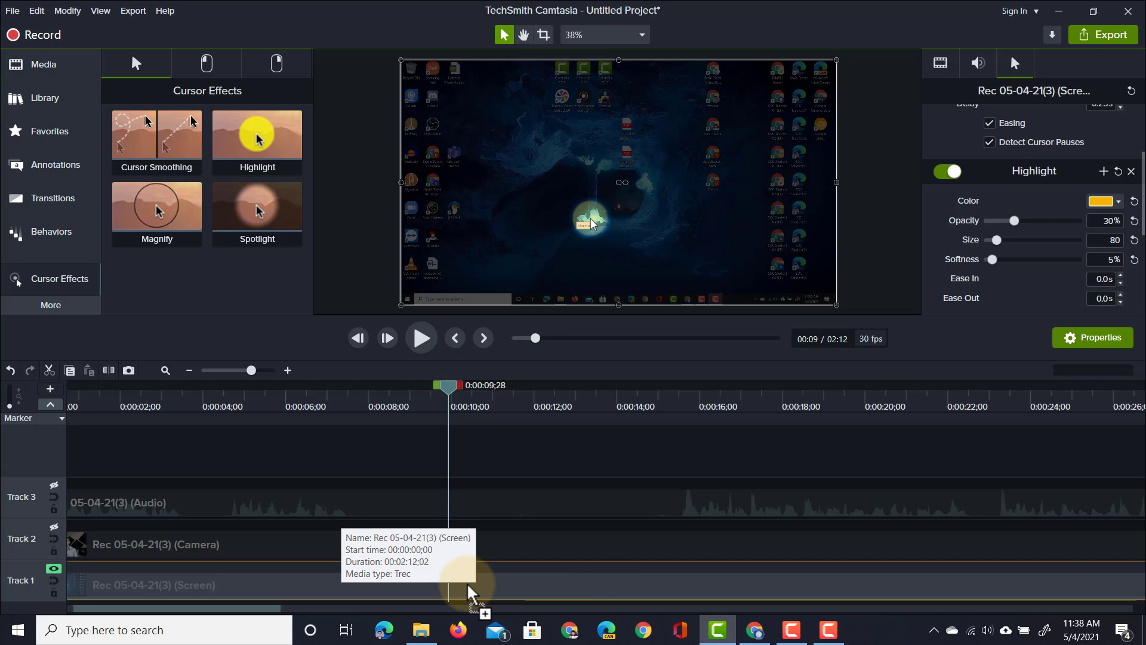
{"action": "left_click_drag", "start_coordinate": [469, 588], "coordinate": [469, 587]}
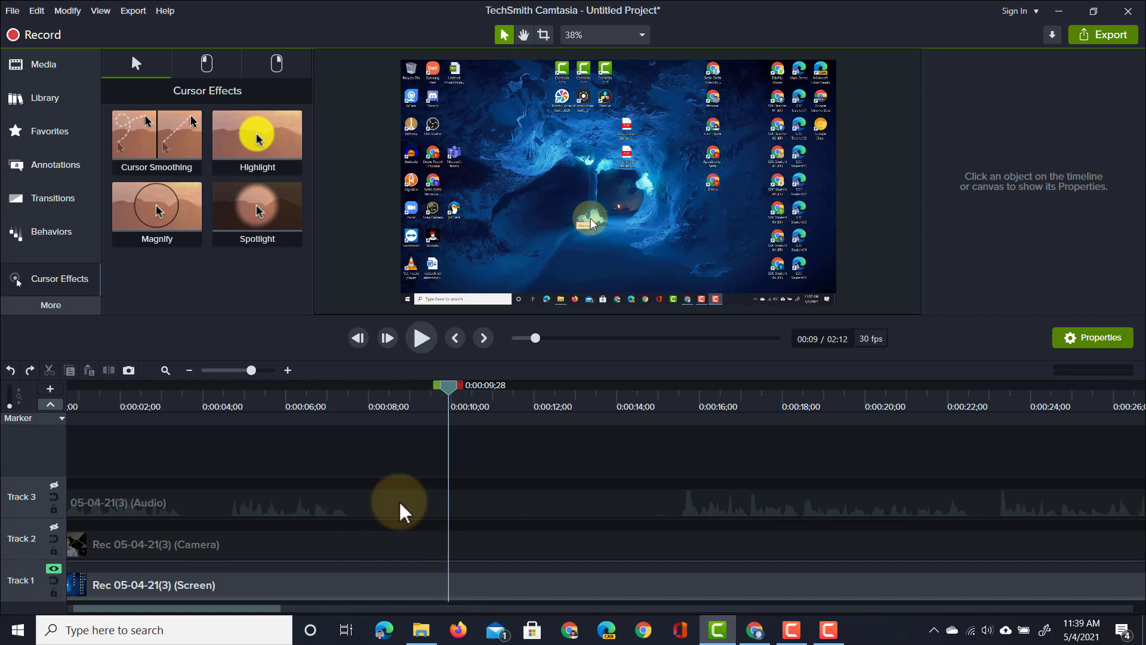
Add the Magnify cursor effect to the screen clip and play from 0:00:21 to preview it.
{"action": "left_click_drag", "start_coordinate": [178, 227], "coordinate": [465, 583]}
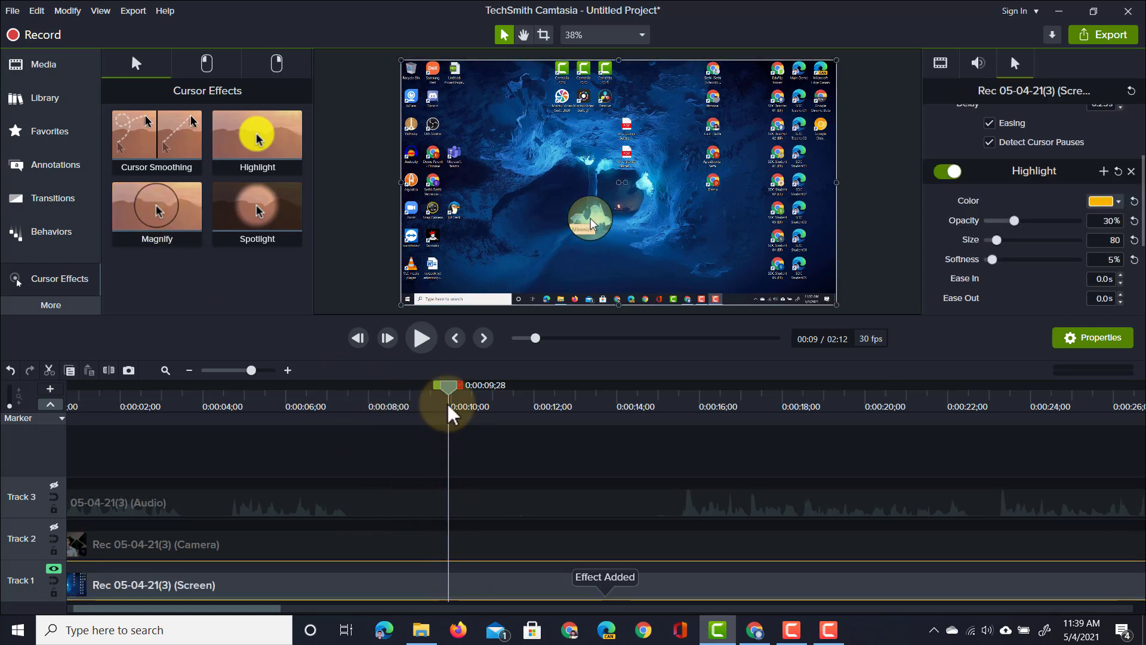
{"action": "left_click_drag", "start_coordinate": [447, 394], "coordinate": [981, 449]}
{"action": "key", "text": "space"}
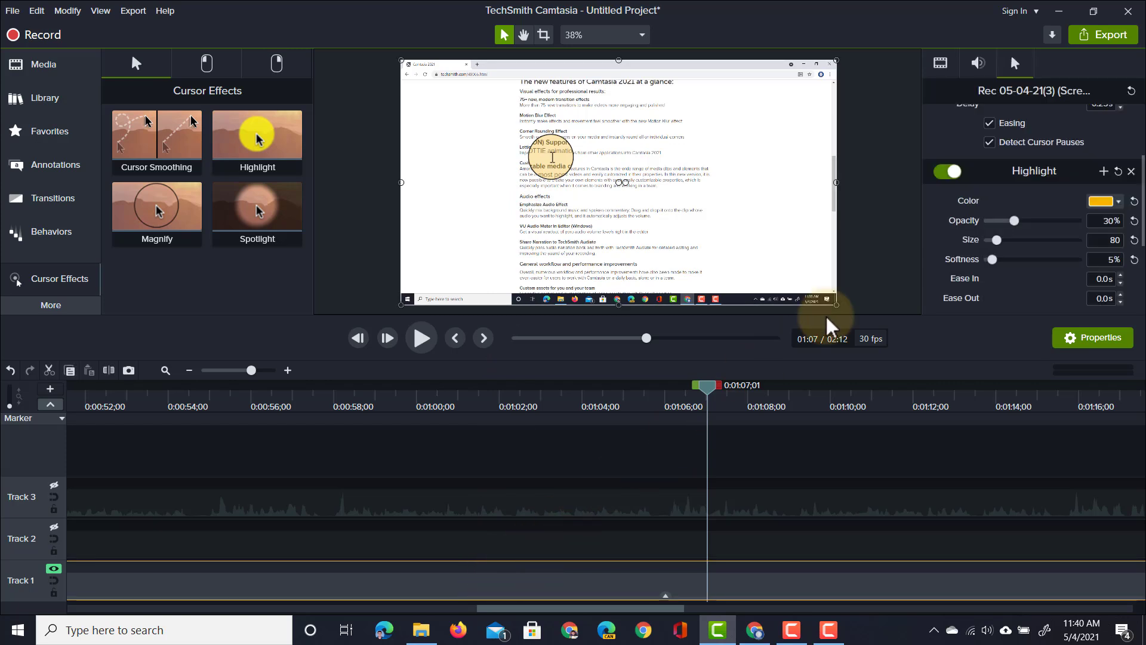
Switch the Magnify effect off in the Properties panel.
{"action": "scroll", "coordinate": [1015, 177], "scroll_direction": "down", "scroll_amount": 3}
{"action": "scroll", "coordinate": [1013, 182], "scroll_direction": "up", "scroll_amount": 1}
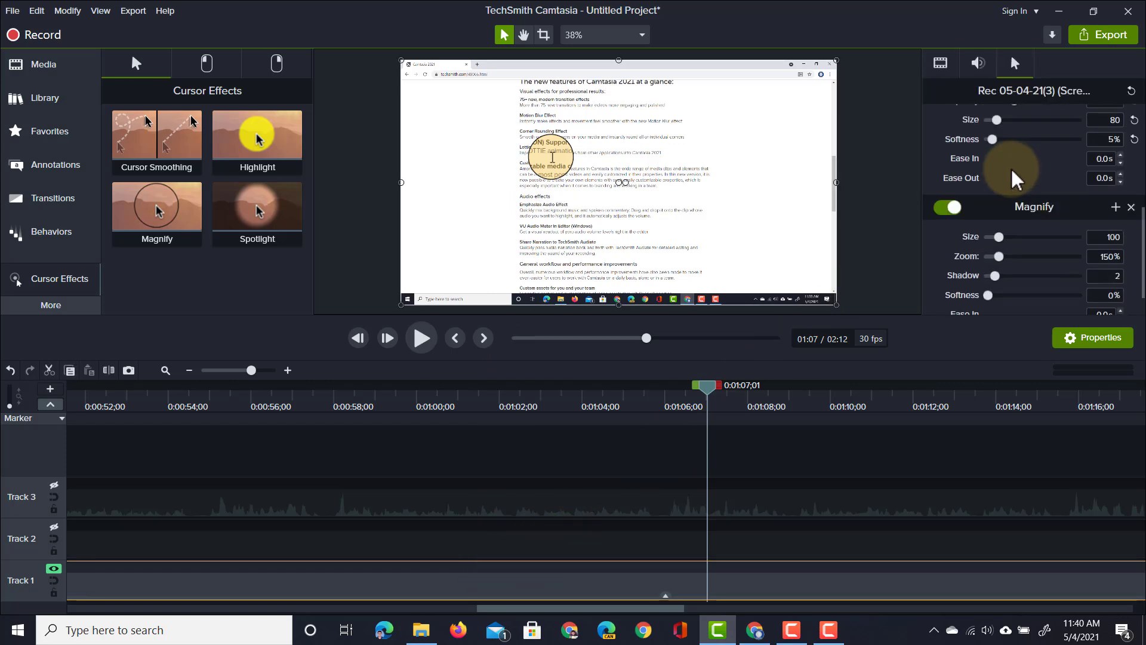
{"action": "left_click", "coordinate": [950, 207]}
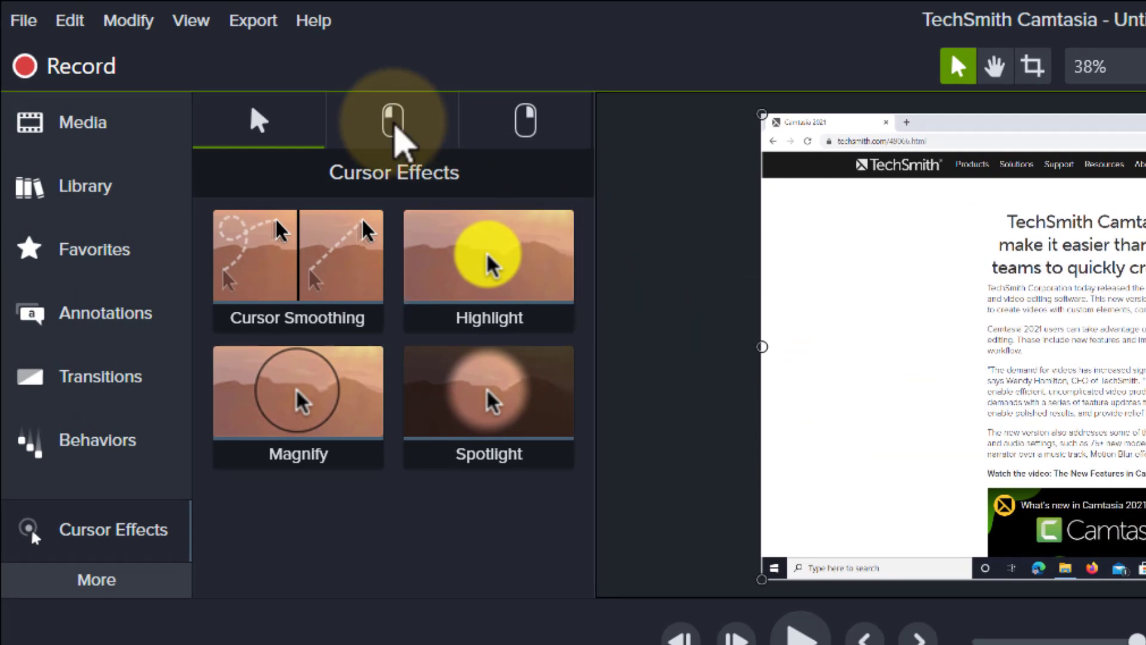
Review the left- and right-click effects, add the Sound click effect, and play from 01:36.
{"action": "left_click", "coordinate": [394, 122]}
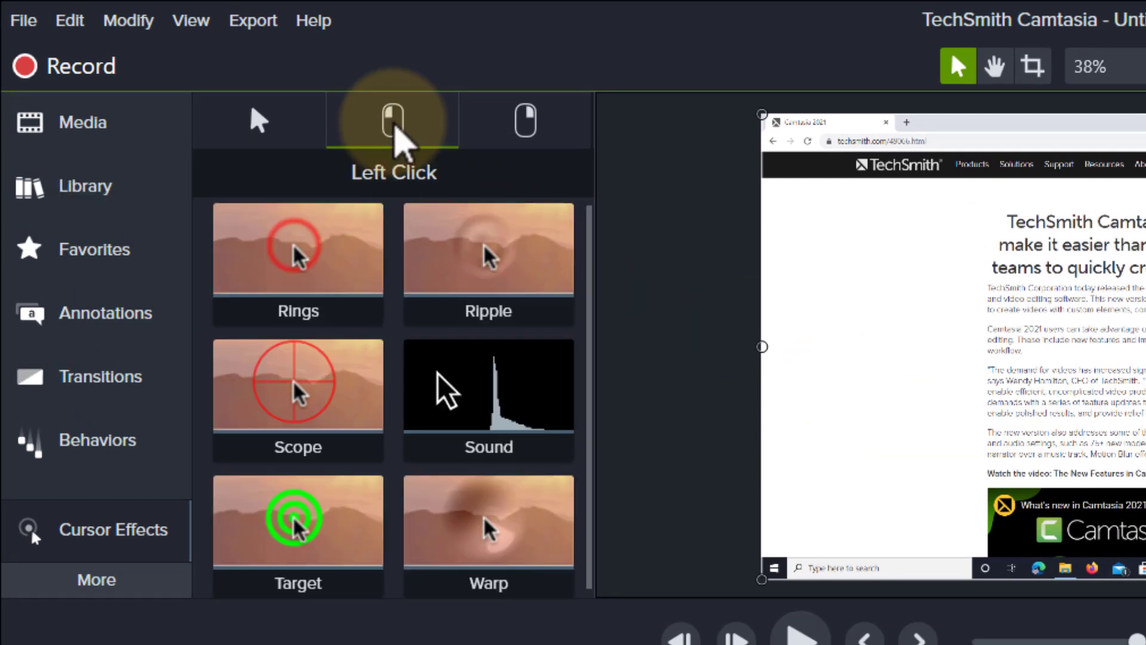
{"action": "left_click", "coordinate": [514, 125]}
{"action": "left_click", "coordinate": [401, 126]}
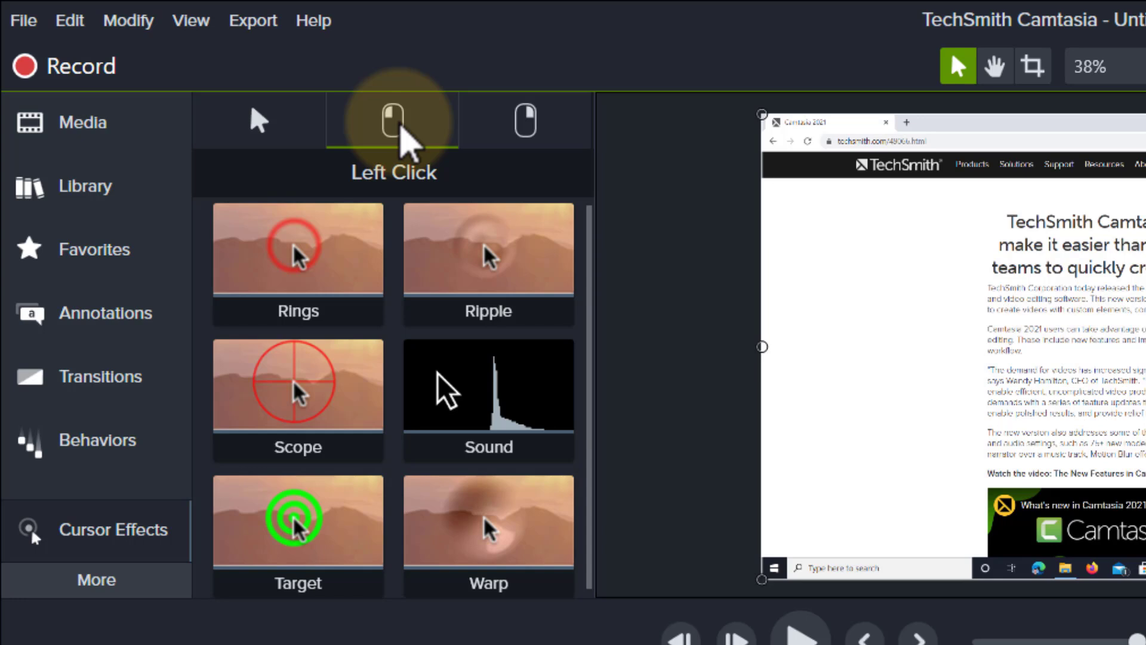
{"action": "left_click", "coordinate": [295, 267]}
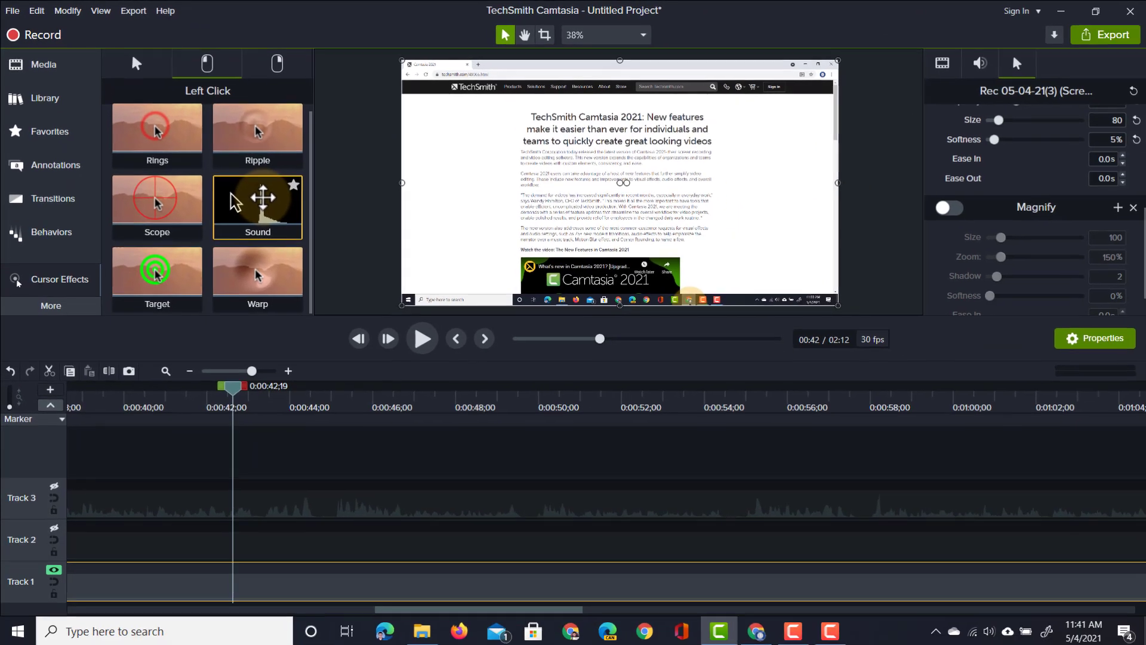
{"action": "left_click_drag", "start_coordinate": [488, 388], "coordinate": [370, 583]}
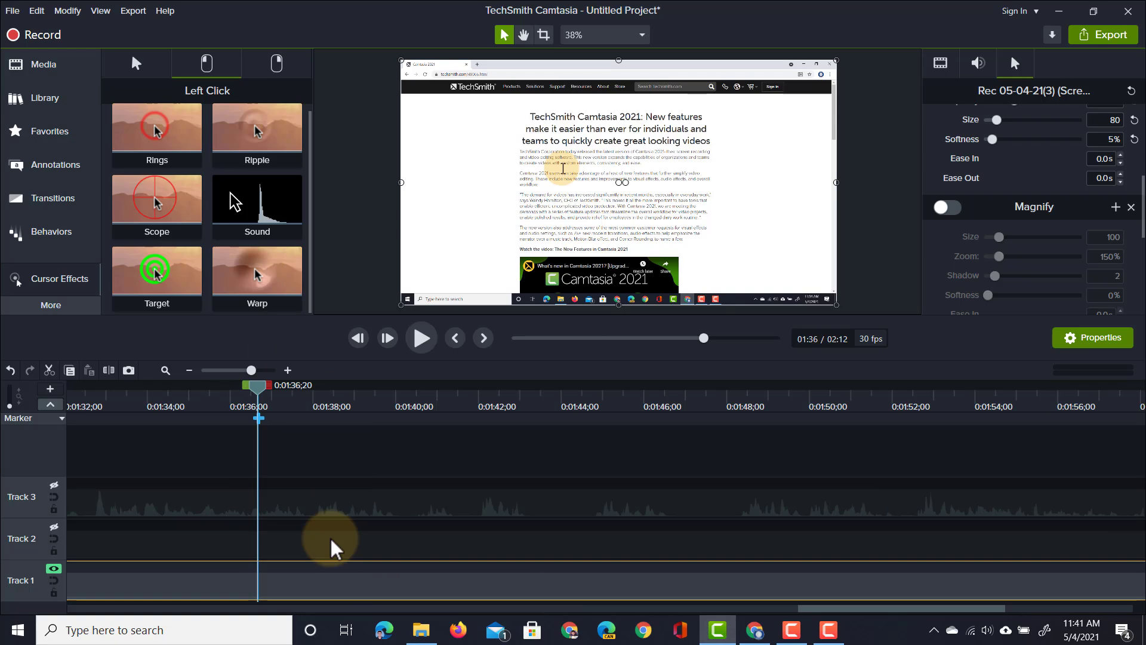
{"action": "key", "text": "space"}
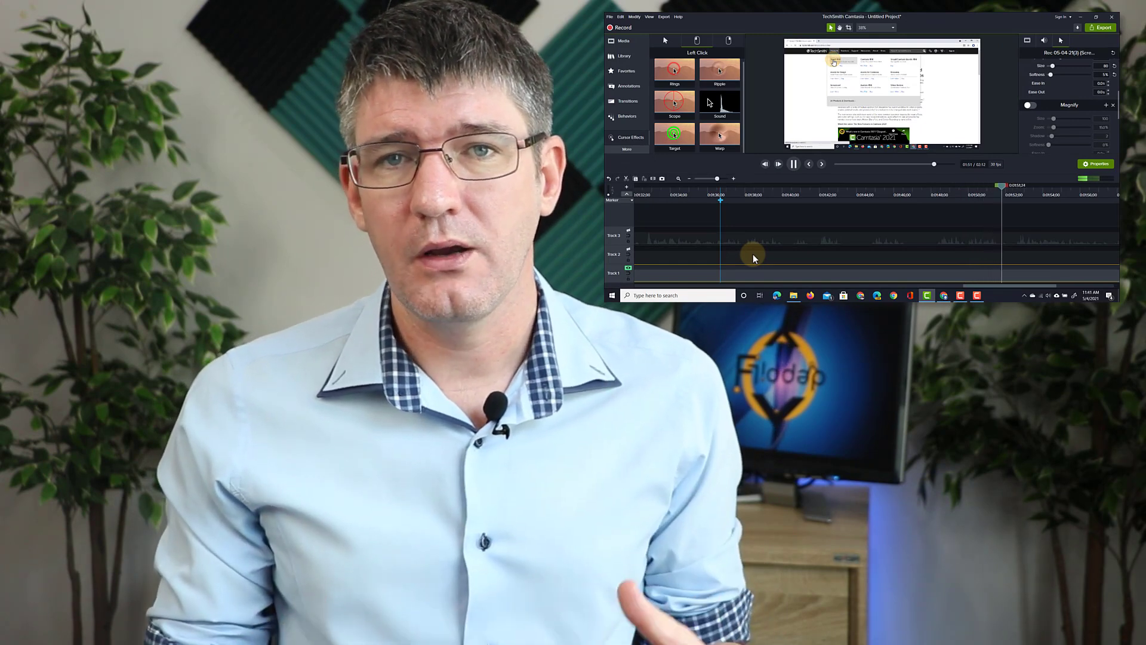
Stop playback and apply the Scope right-click cursor effect to the Track 1 screen clip.
{"action": "key", "text": "space"}
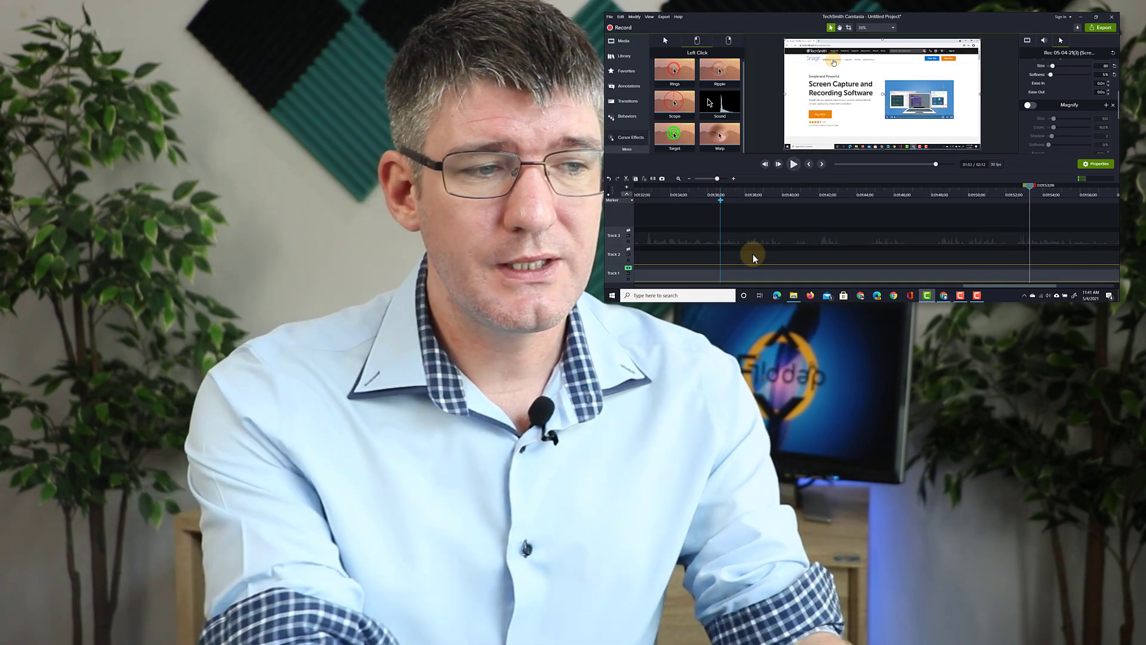
{"action": "left_click", "coordinate": [728, 41]}
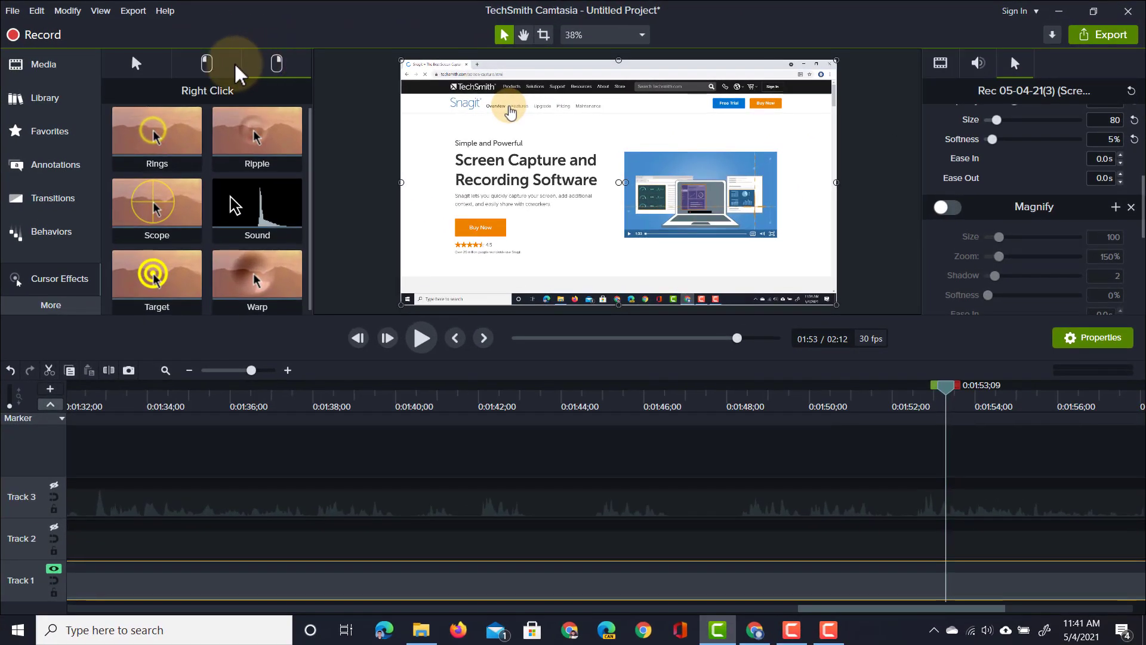
{"action": "left_click", "coordinate": [257, 62]}
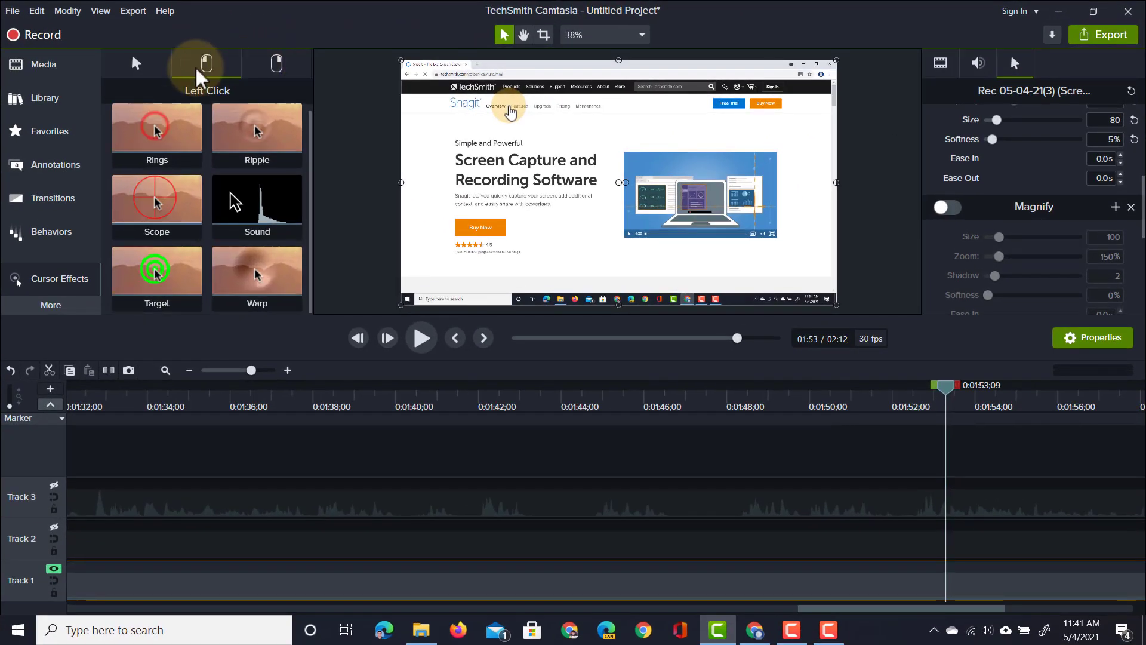
{"action": "left_click", "coordinate": [276, 63]}
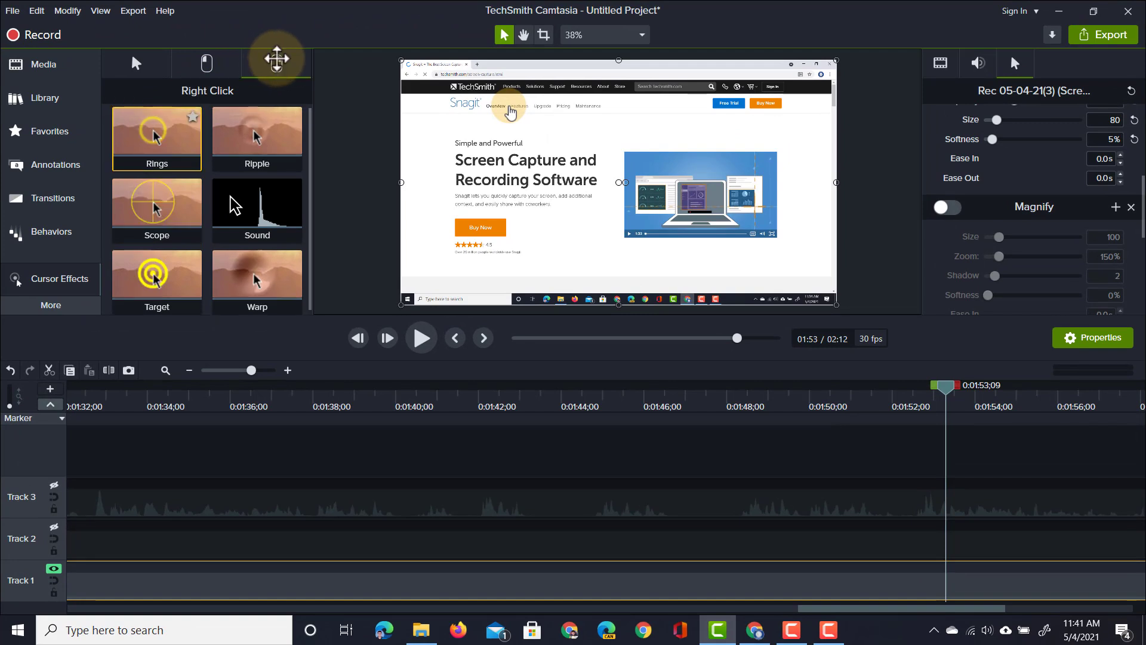
{"action": "left_click", "coordinate": [158, 211]}
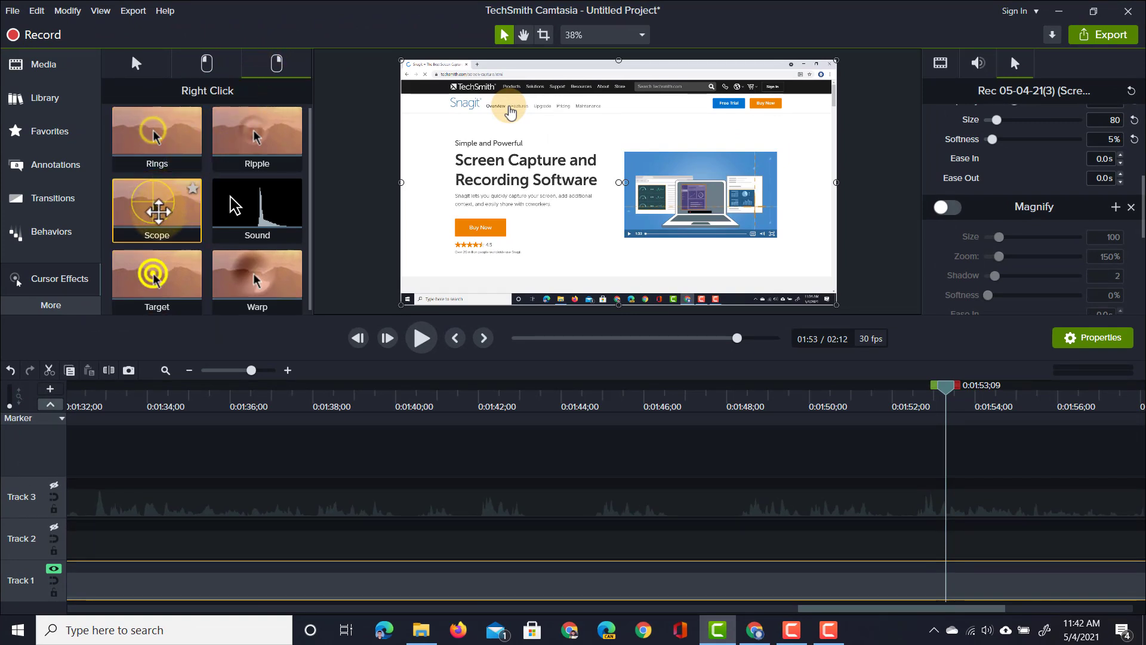
{"action": "left_click_drag", "start_coordinate": [158, 211], "coordinate": [650, 564]}
{"action": "scroll", "coordinate": [1083, 194], "scroll_direction": "down", "scroll_amount": 5}
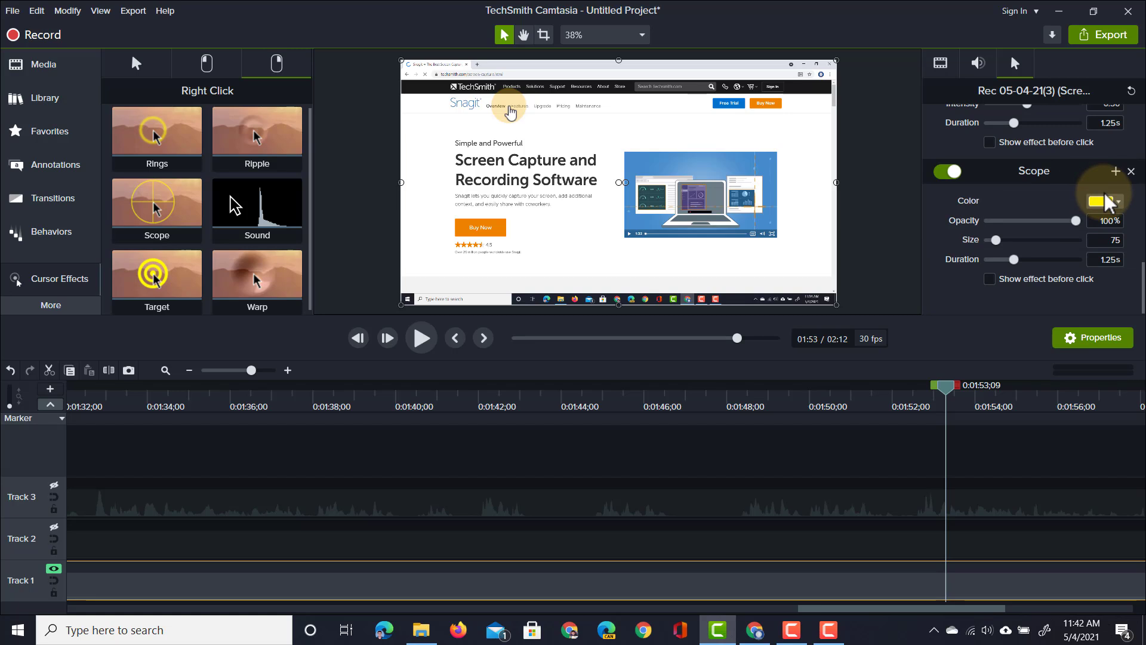
Switch off Scope, Cursor Smoothing and Highlight, then scroll the timeline back toward 0:54.
{"action": "left_click", "coordinate": [949, 172]}
{"action": "scroll", "coordinate": [954, 179], "scroll_direction": "up", "scroll_amount": 5}
{"action": "left_click", "coordinate": [952, 171]}
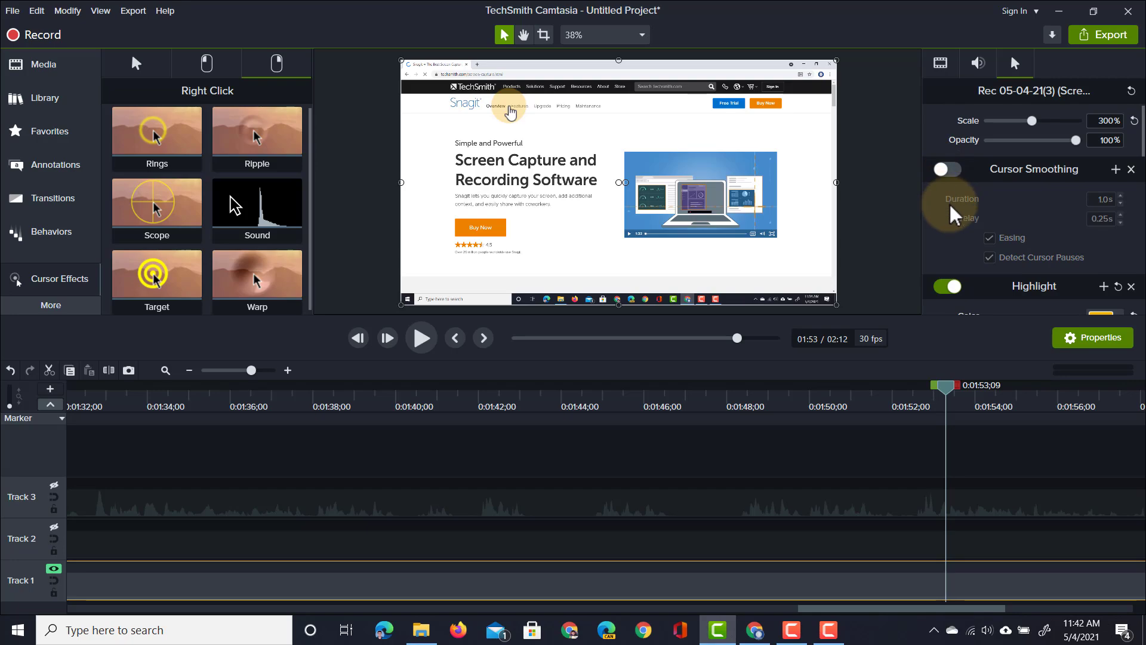
{"action": "left_click", "coordinate": [950, 287]}
{"action": "scroll", "coordinate": [953, 295], "scroll_direction": "down", "scroll_amount": 5}
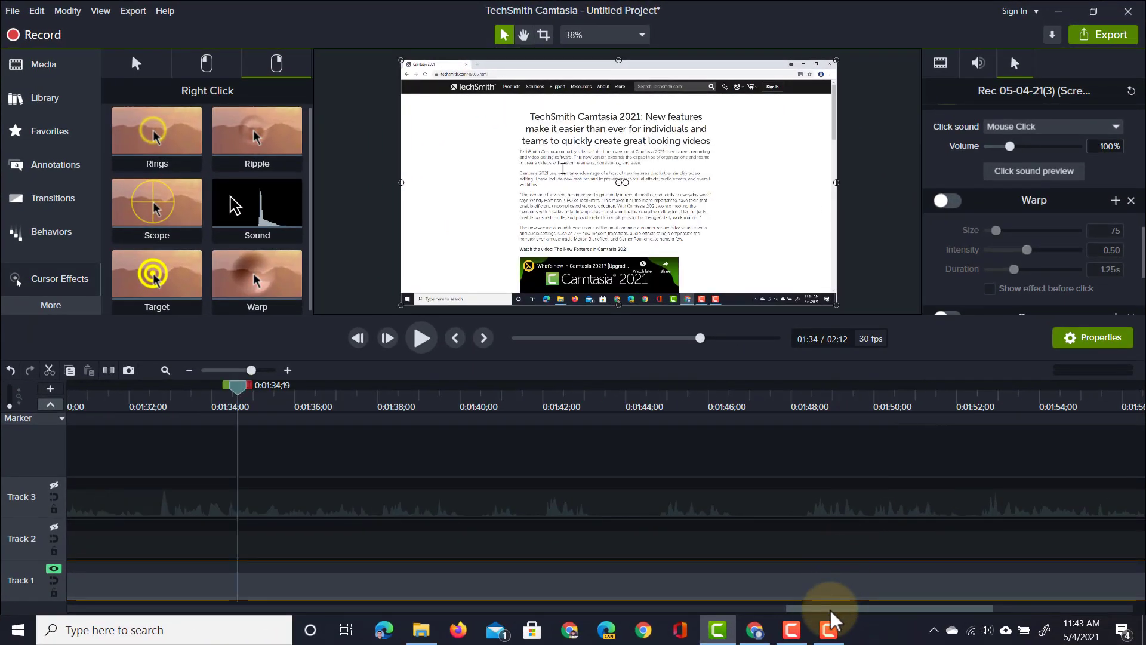
{"action": "left_click_drag", "start_coordinate": [832, 608], "coordinate": [545, 597]}
{"action": "left_click_drag", "start_coordinate": [499, 395], "coordinate": [65, 367]}
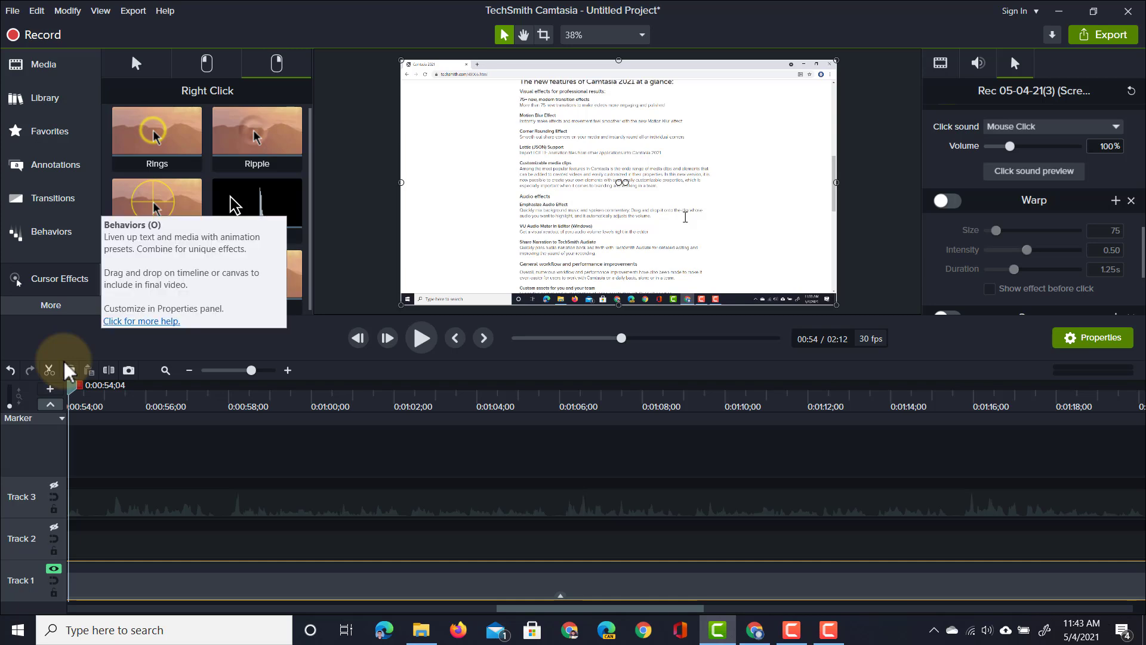
Add a Zoom-n-Pan to 213% on the feature list, starting at 0:54;02.
{"action": "left_click", "coordinate": [62, 310]}
{"action": "left_click", "coordinate": [150, 303]}
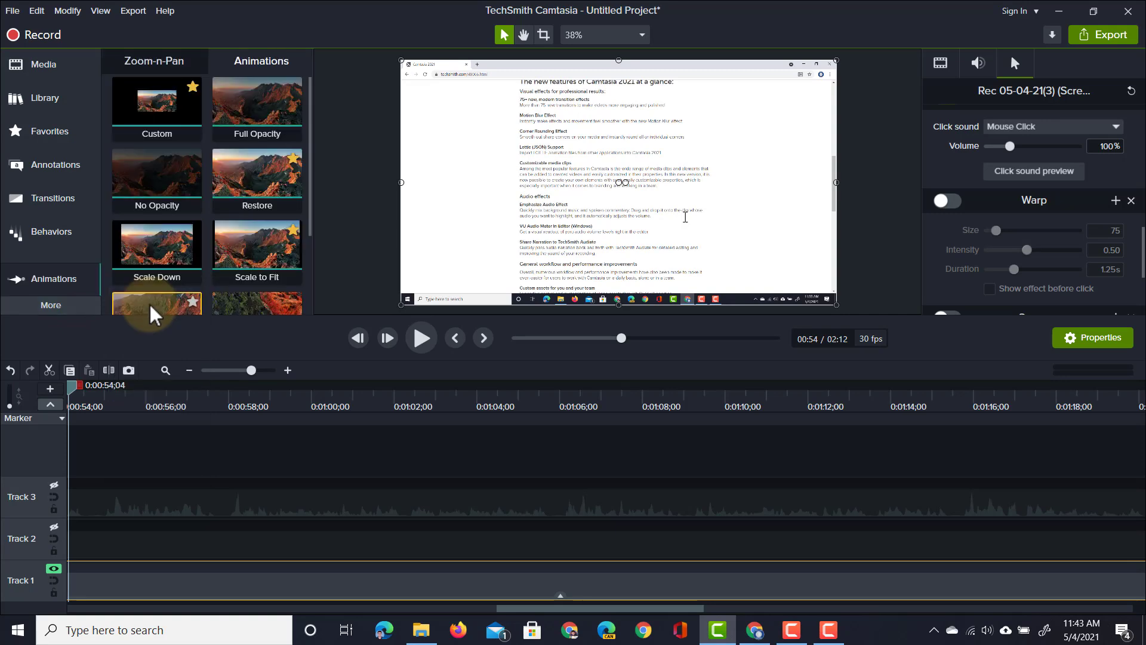
{"action": "left_click", "coordinate": [159, 60]}
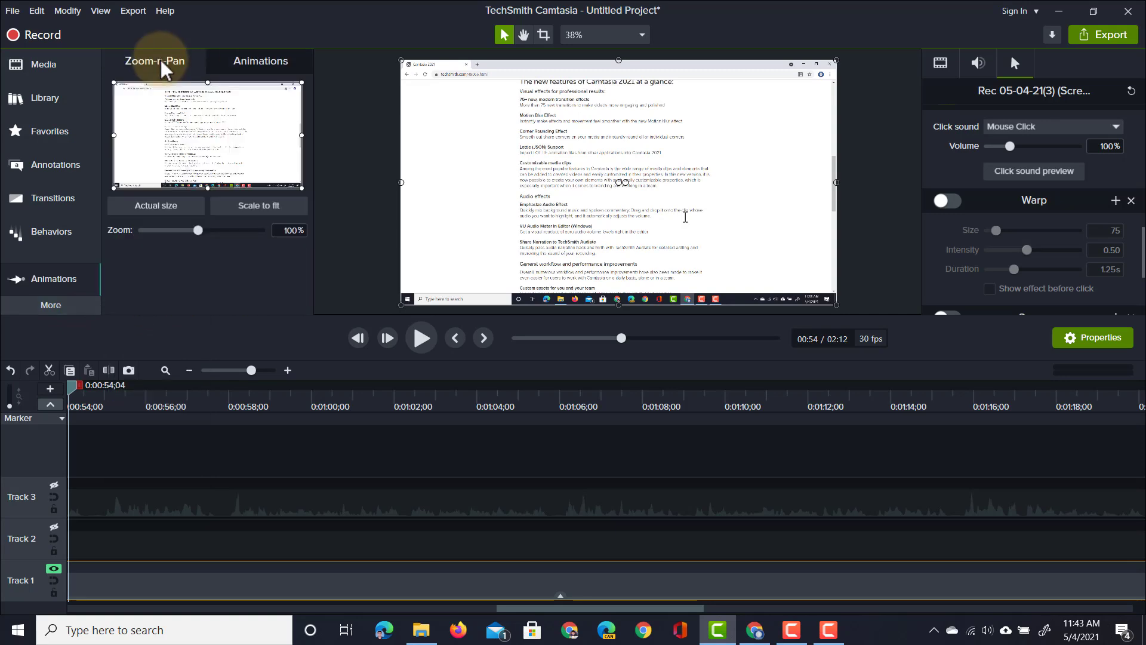
{"action": "left_click", "coordinate": [253, 60]}
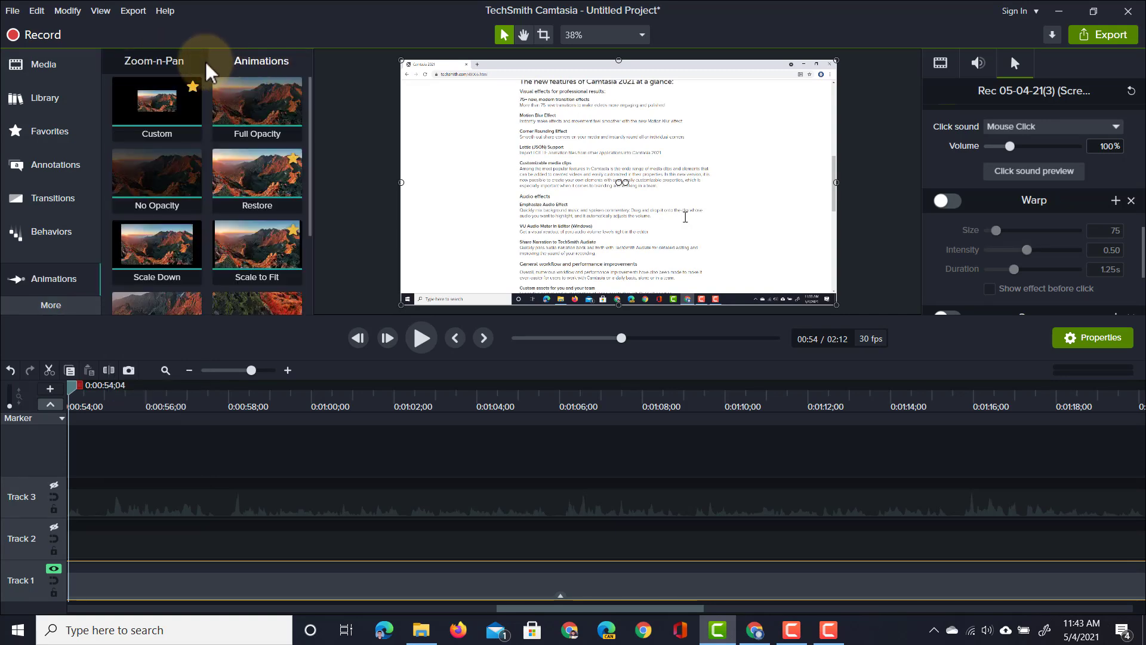
{"action": "left_click", "coordinate": [170, 63]}
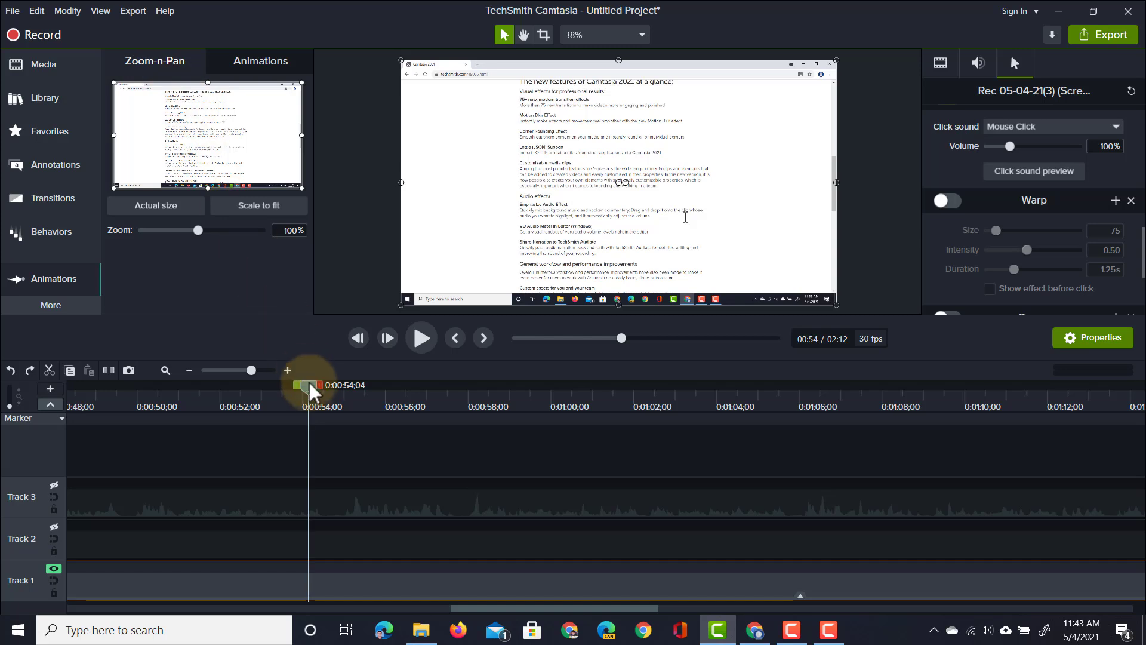
{"action": "left_click_drag", "start_coordinate": [311, 385], "coordinate": [377, 408]}
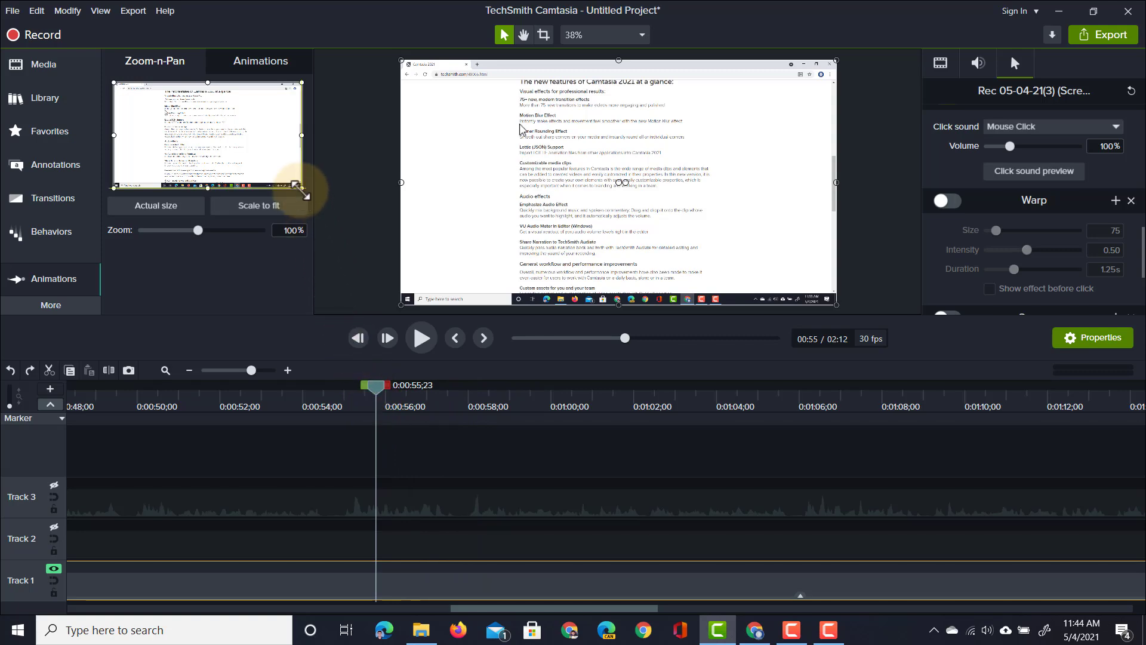
{"action": "left_click_drag", "start_coordinate": [297, 186], "coordinate": [200, 135]}
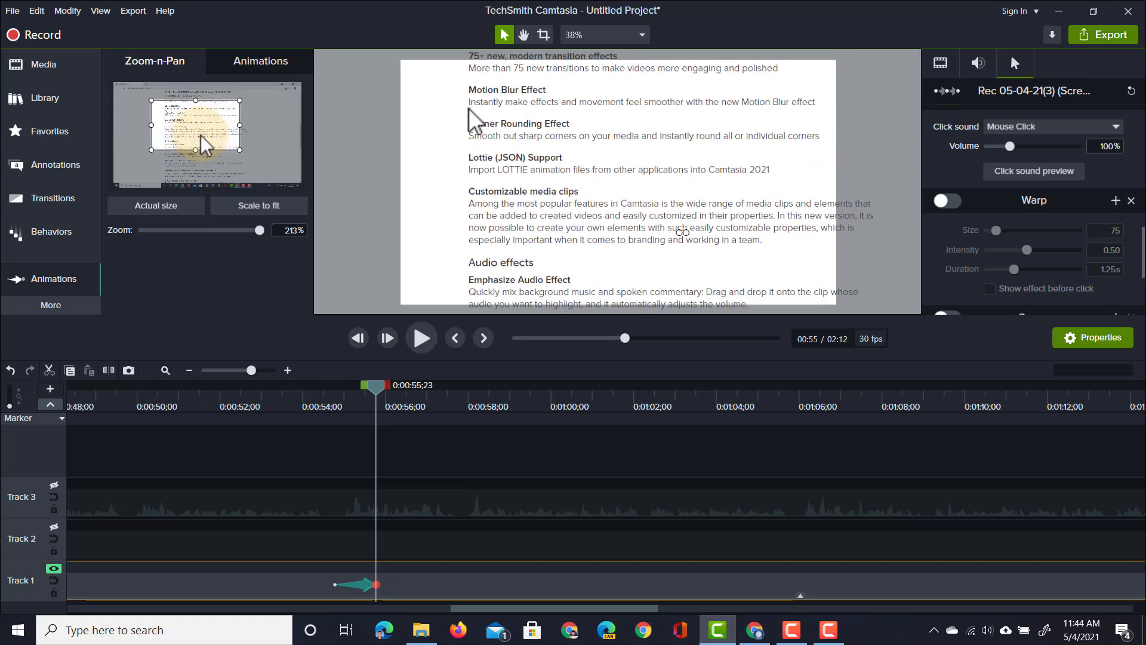
{"action": "left_click", "coordinate": [311, 407]}
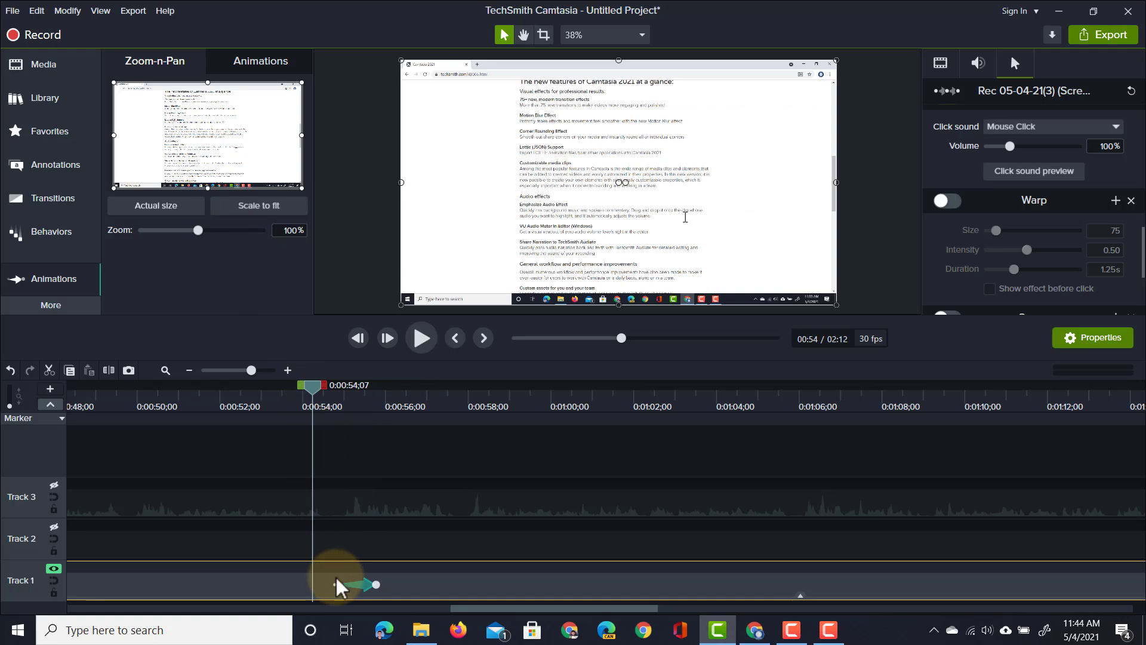
{"action": "left_click", "coordinate": [375, 585]}
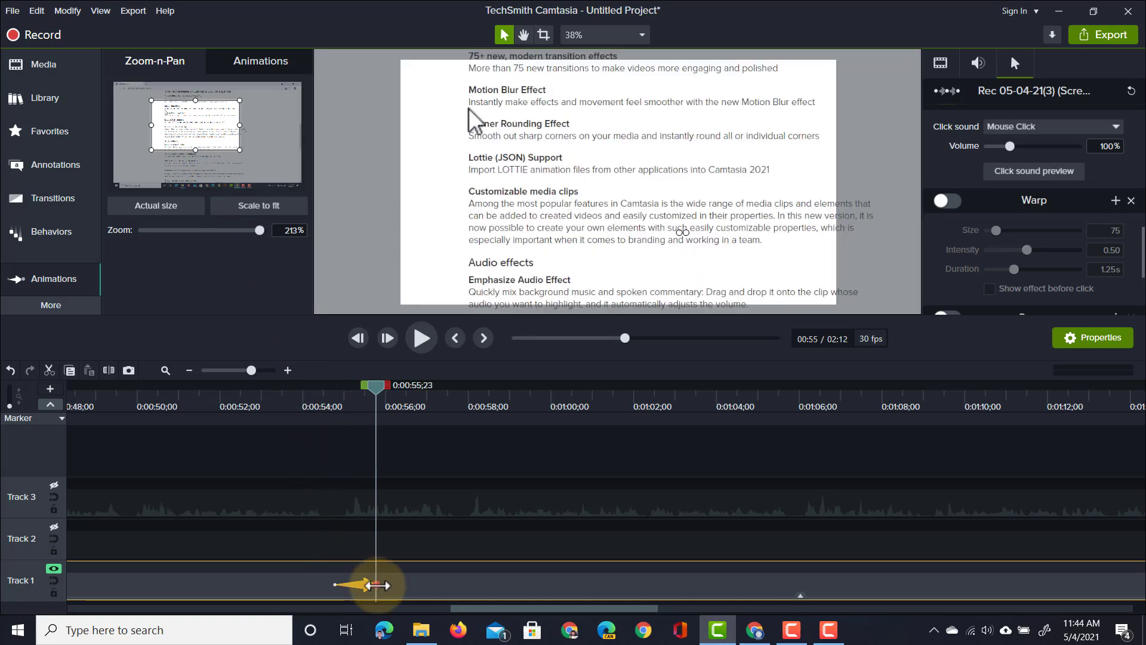
{"action": "left_click_drag", "start_coordinate": [335, 584], "coordinate": [303, 583]}
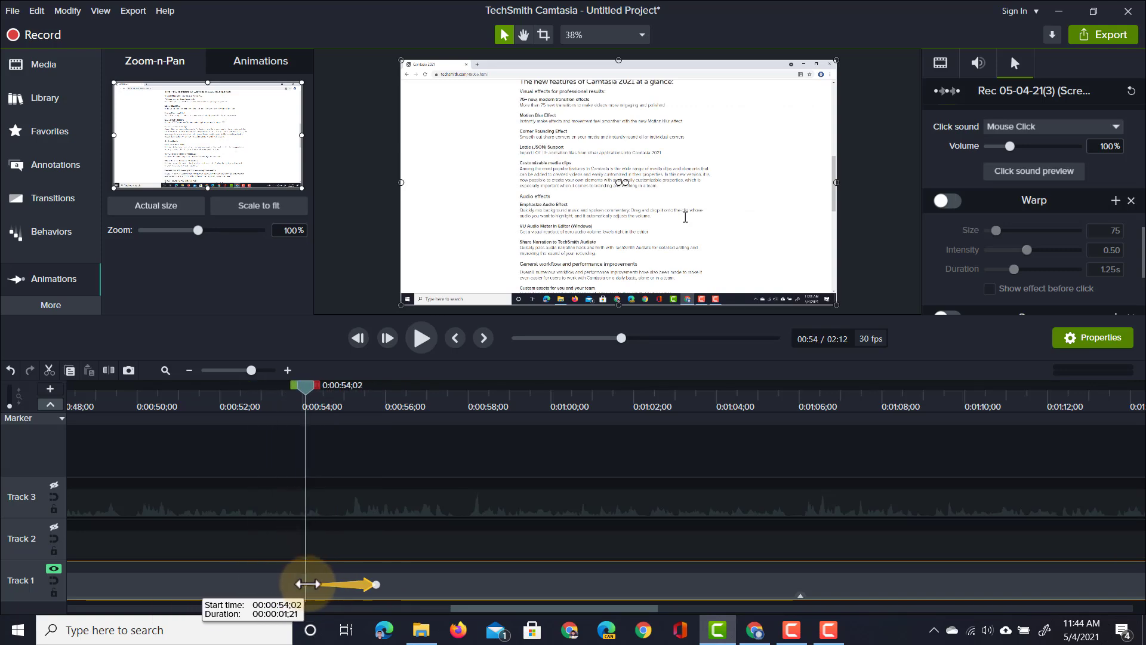
Preview the zoom and pan the zoomed view down to the Lottie section at 0:58.
{"action": "left_click", "coordinate": [271, 400]}
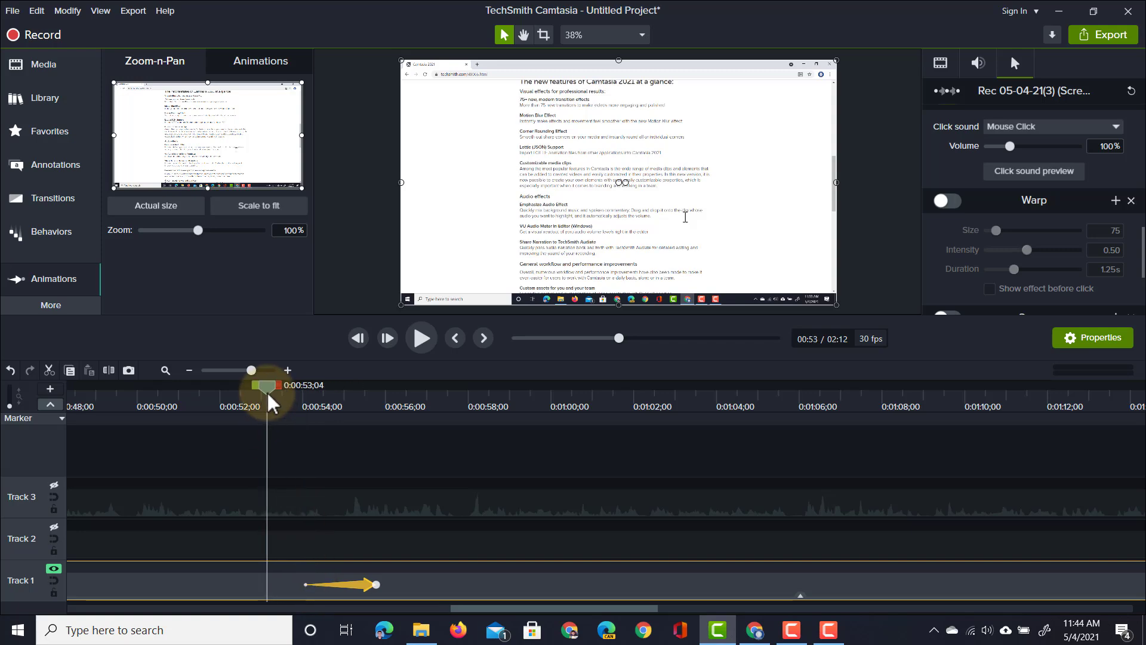
{"action": "key", "text": "space"}
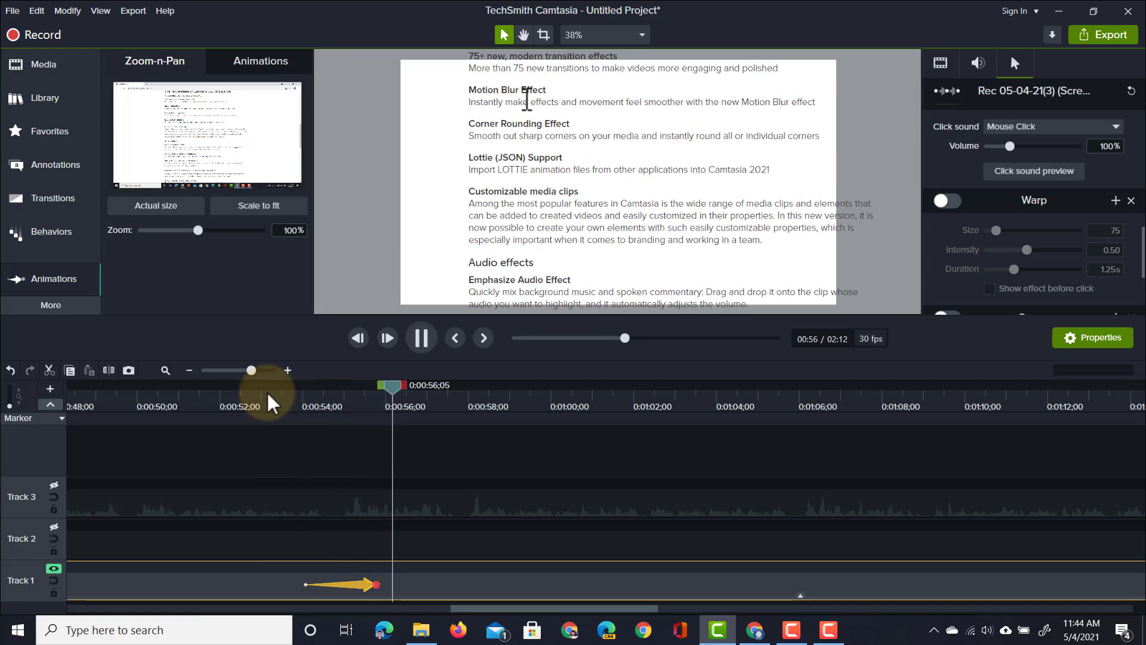
{"action": "key", "text": "space"}
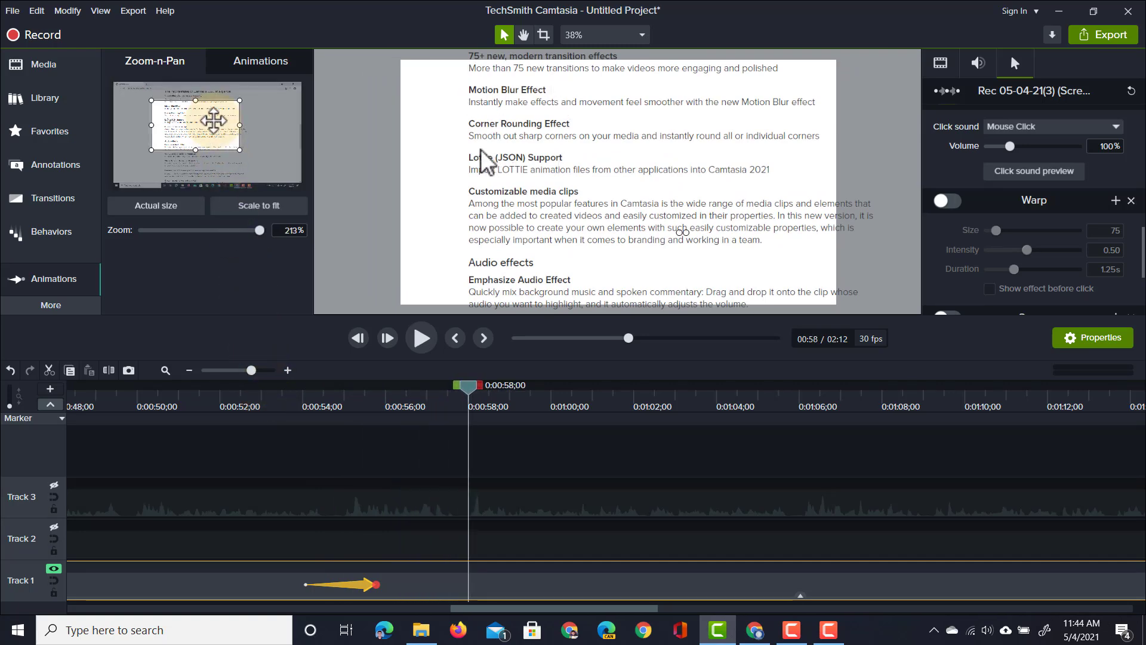
{"action": "left_click_drag", "start_coordinate": [213, 121], "coordinate": [217, 139]}
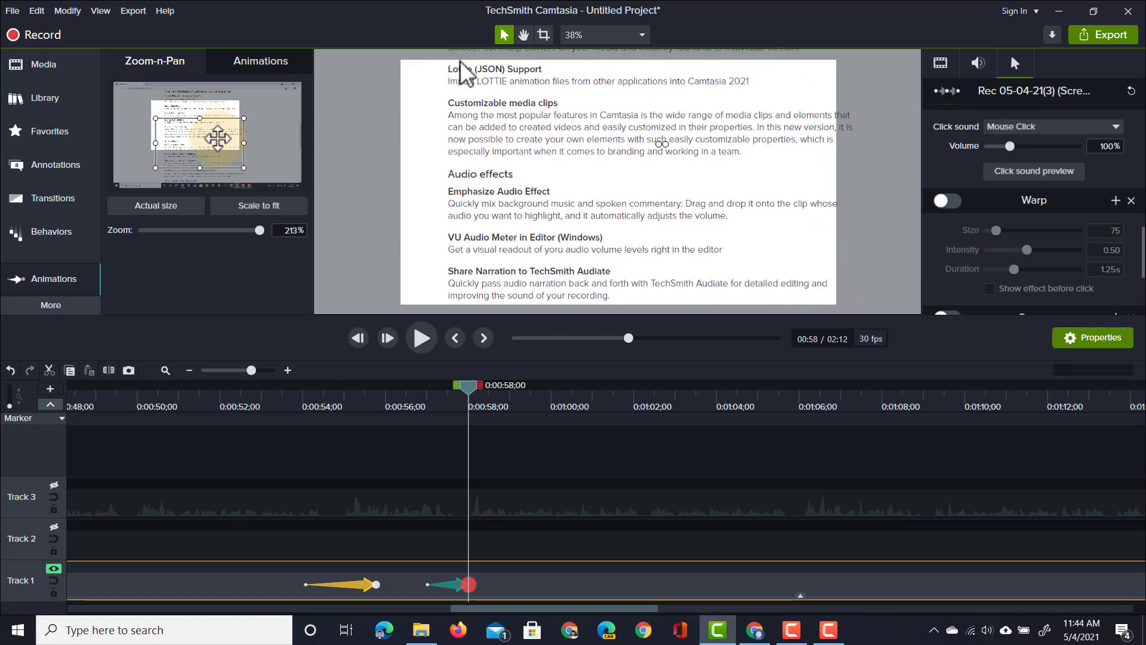
{"action": "left_click", "coordinate": [333, 395]}
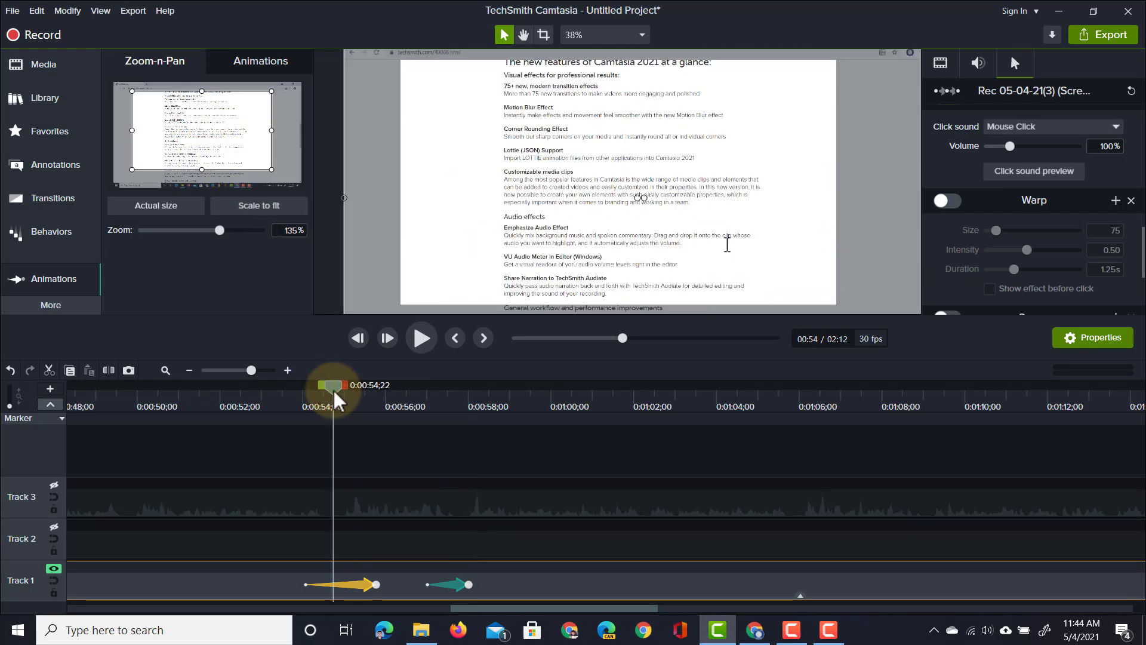
{"action": "key", "text": "space"}
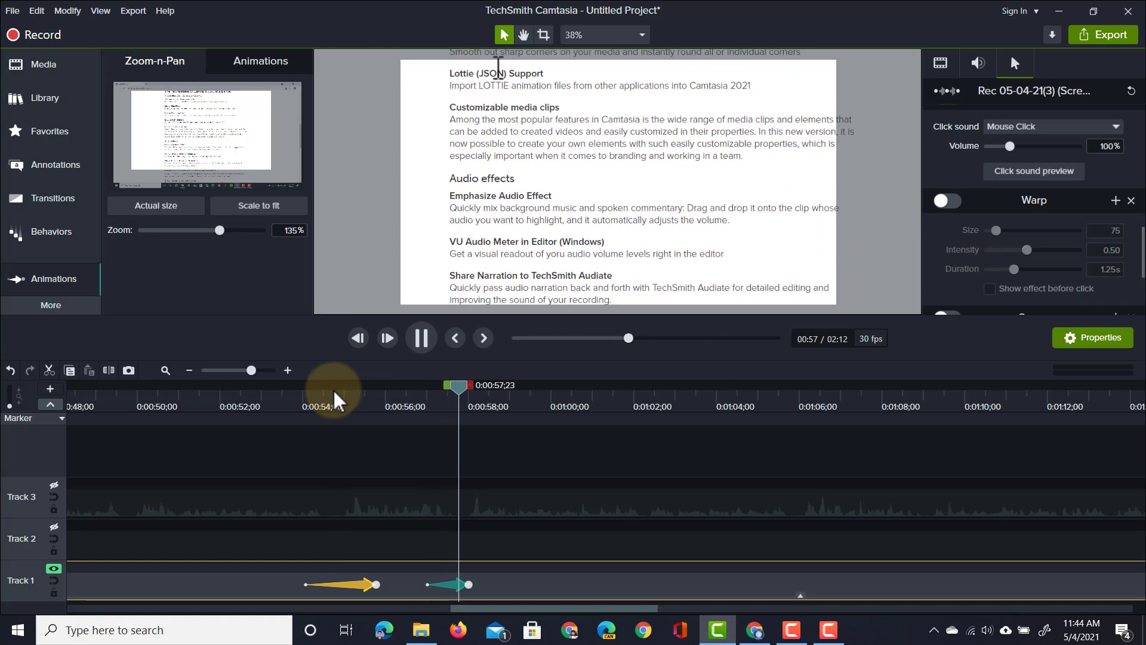
{"action": "key", "text": "space"}
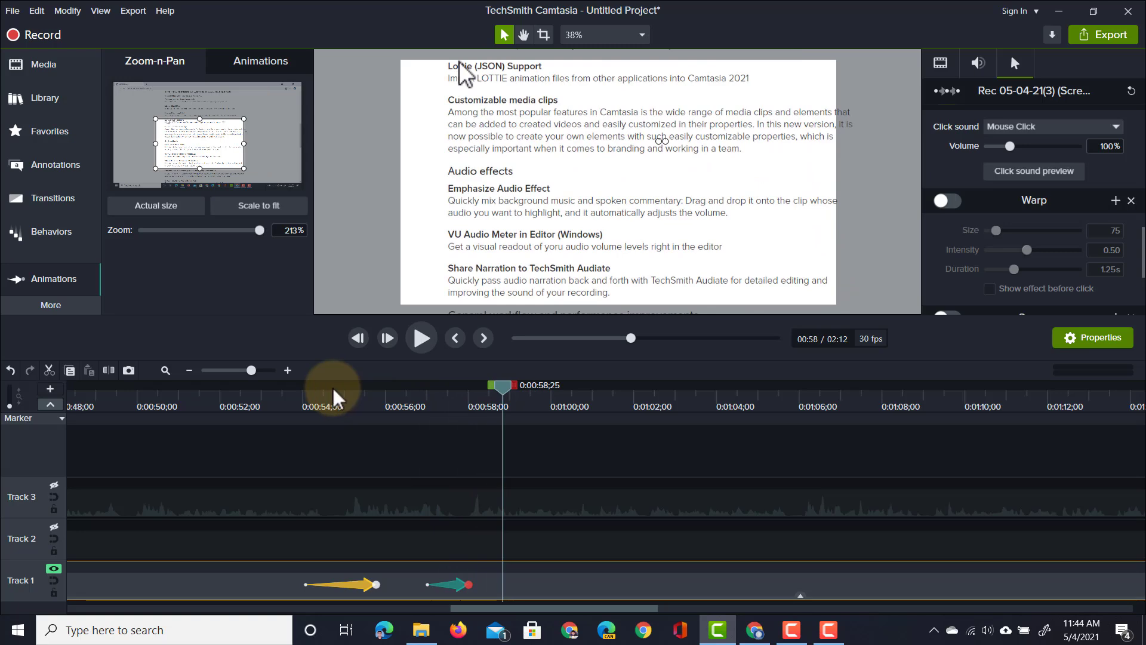
Scale the view back to fit at 0:58;25 and preview the zoom-out.
{"action": "left_click", "coordinate": [278, 209]}
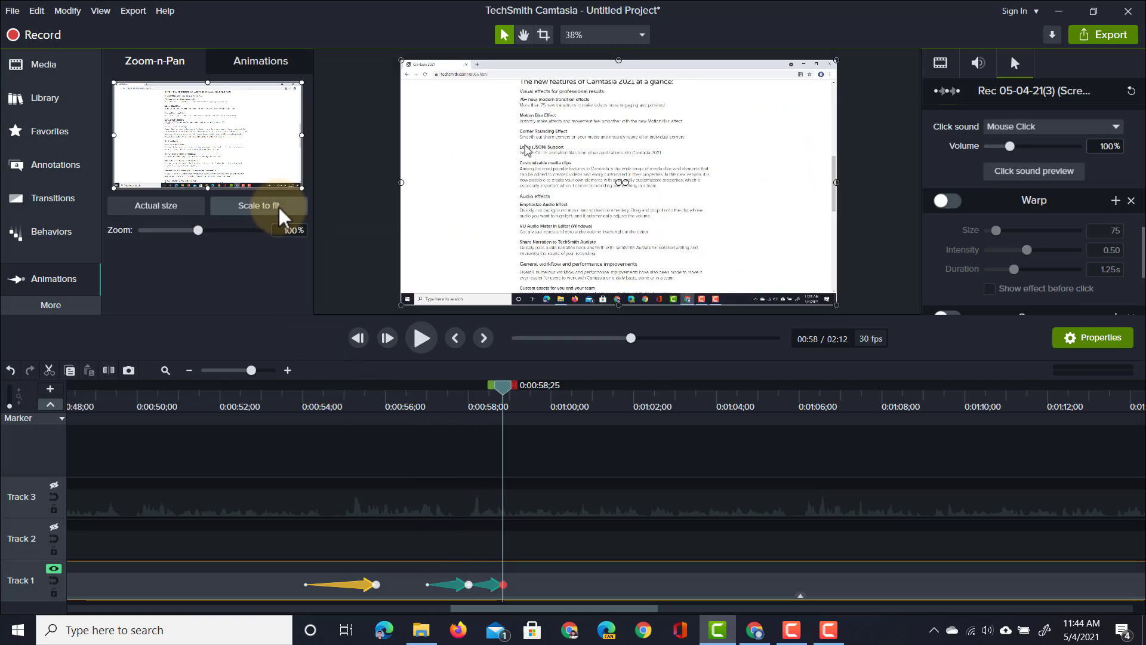
{"action": "left_click", "coordinate": [454, 403]}
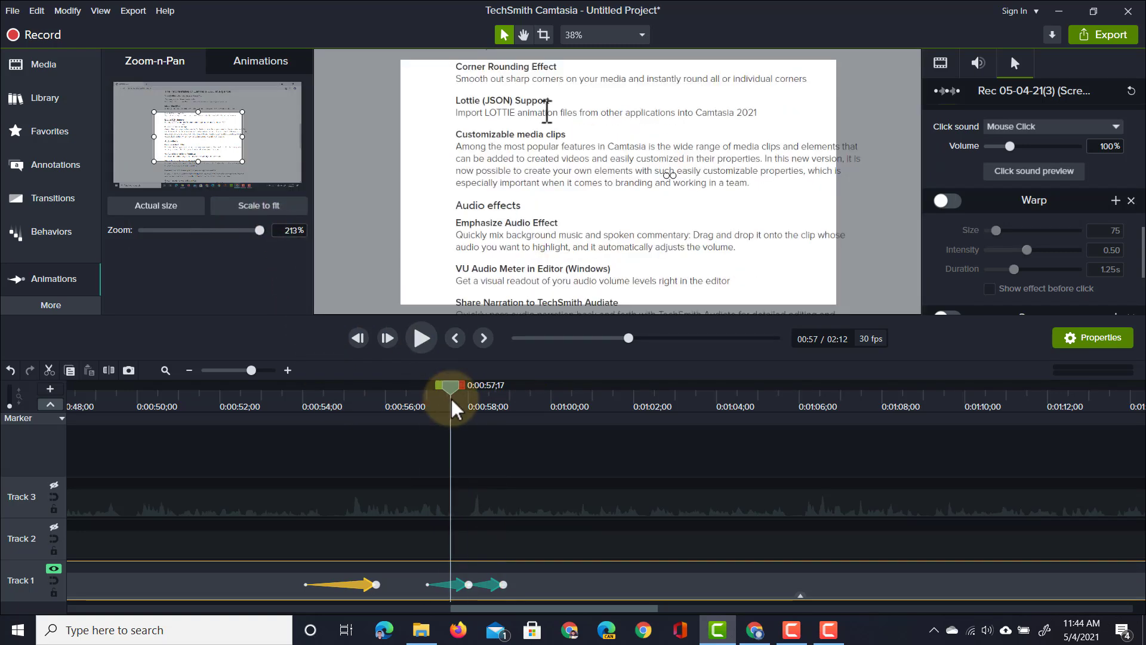
{"action": "key", "text": "space"}
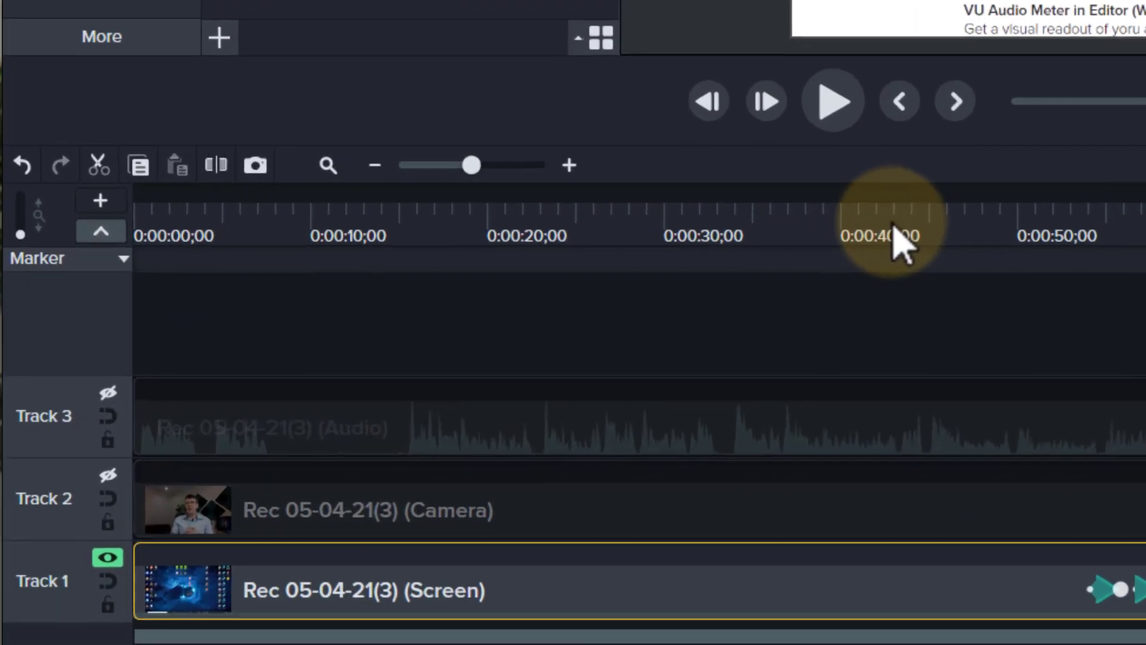
Disable Solo Track on Track 1 and open the Annotations library.
{"action": "right_click", "coordinate": [29, 603]}
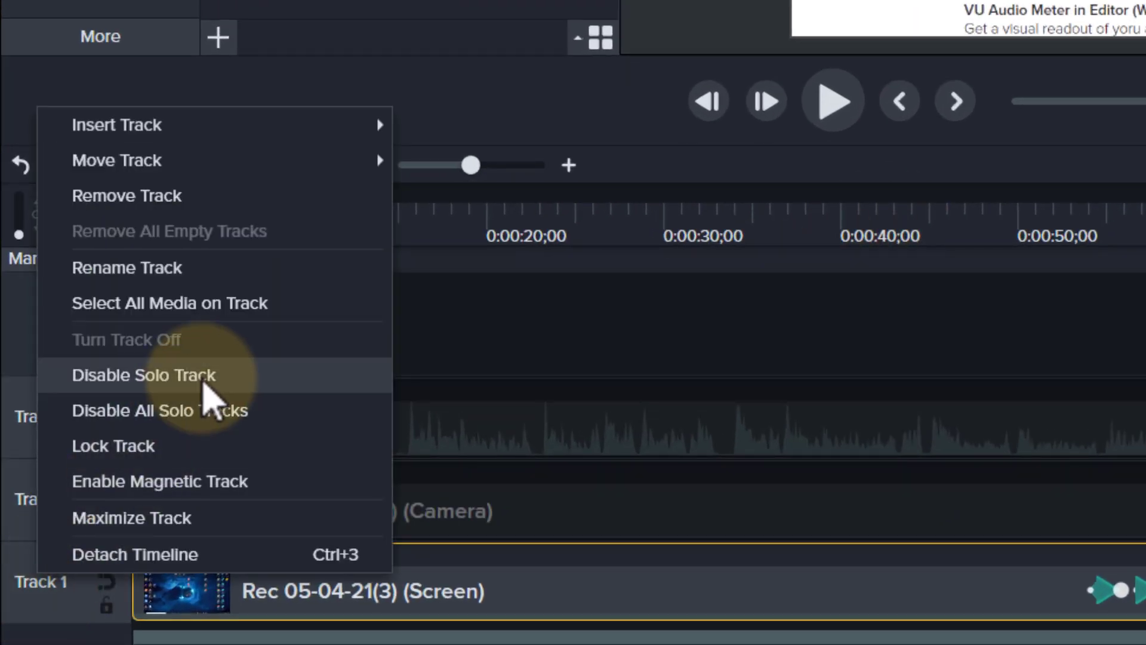
{"action": "left_click", "coordinate": [203, 382]}
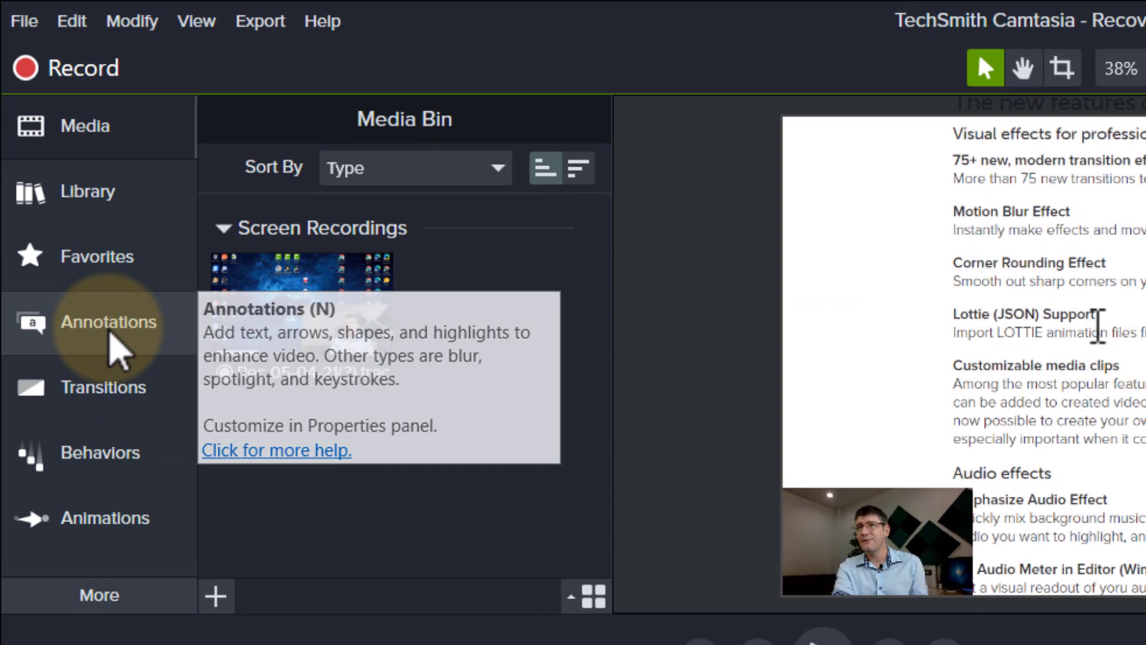
{"action": "left_click", "coordinate": [109, 335]}
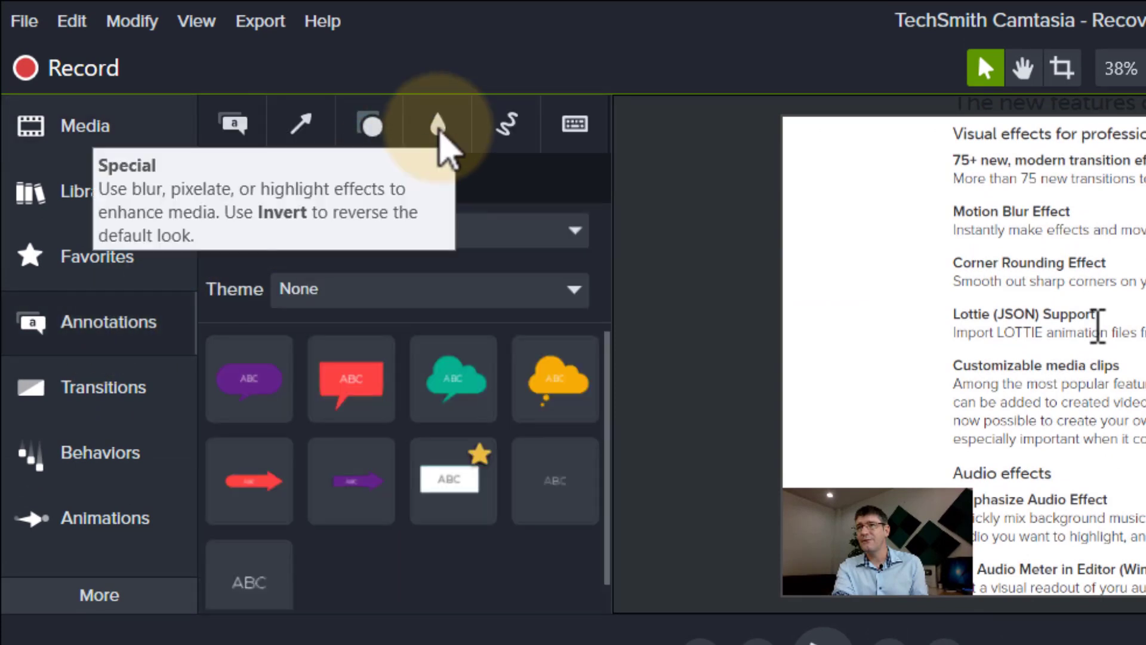
Add a Spotlight on Track 4, fit it over the Lottie (JSON) Support line, and lower its intensity.
{"action": "left_click", "coordinate": [441, 143]}
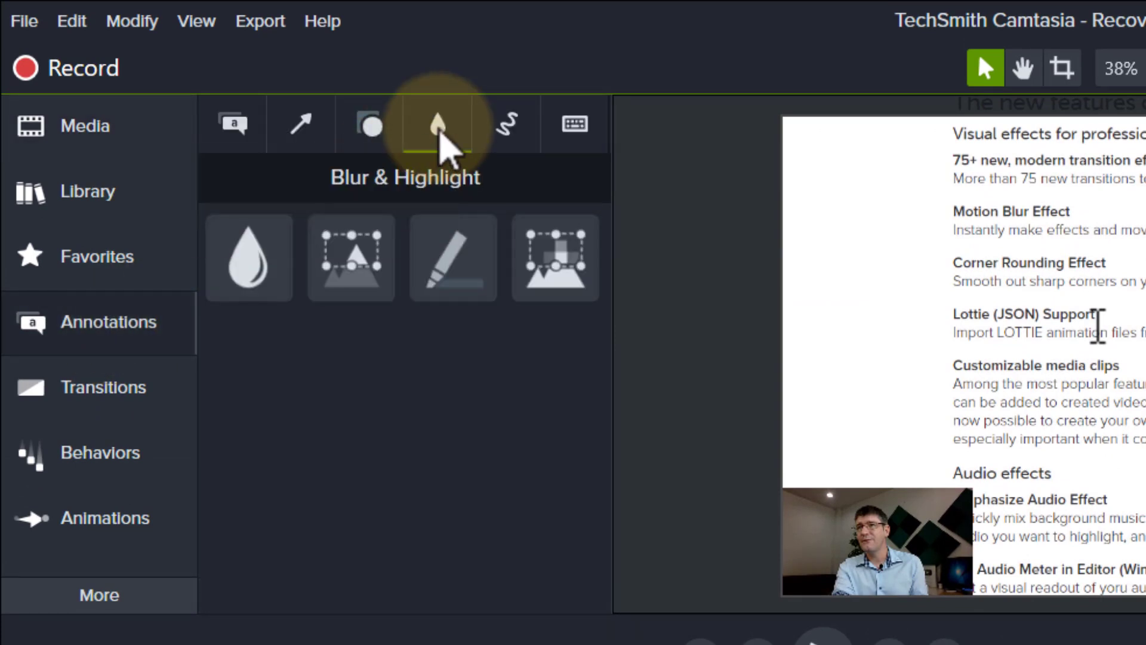
{"action": "left_click_drag", "start_coordinate": [333, 255], "coordinate": [605, 453]}
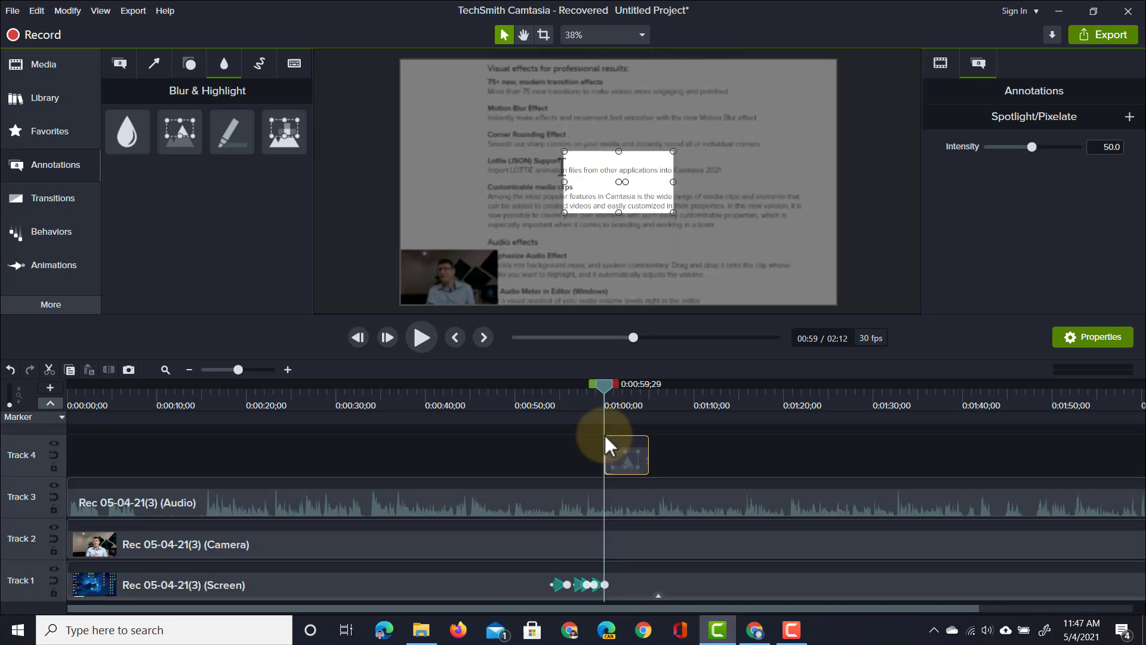
{"action": "left_click_drag", "start_coordinate": [591, 201], "coordinate": [531, 144]}
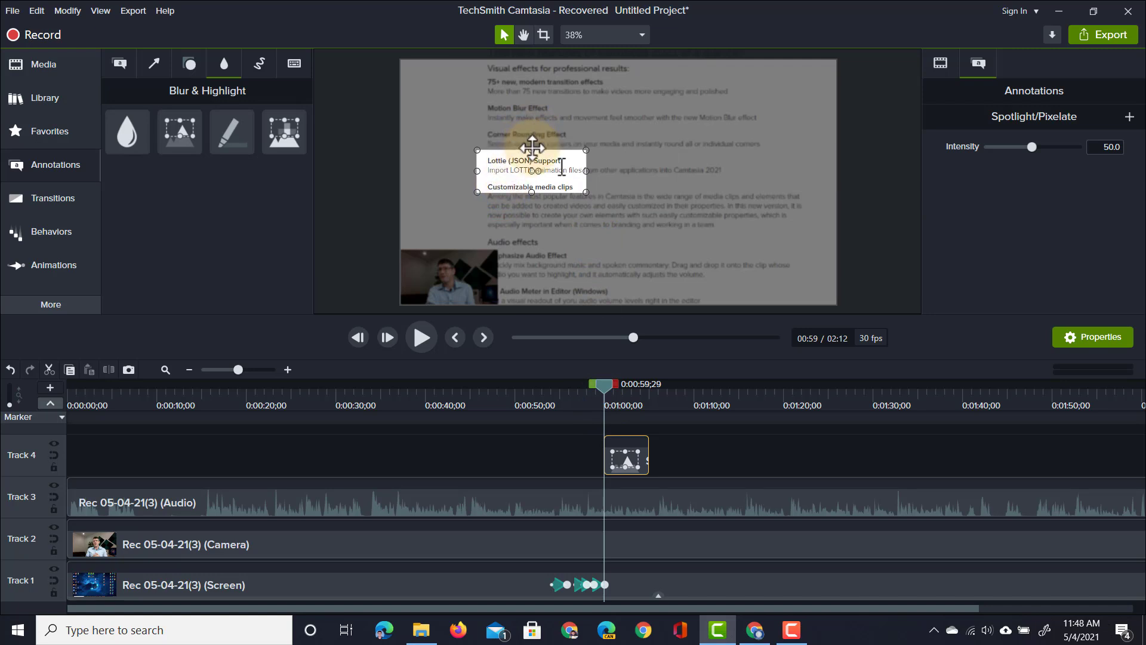
{"action": "left_click_drag", "start_coordinate": [531, 192], "coordinate": [530, 188]}
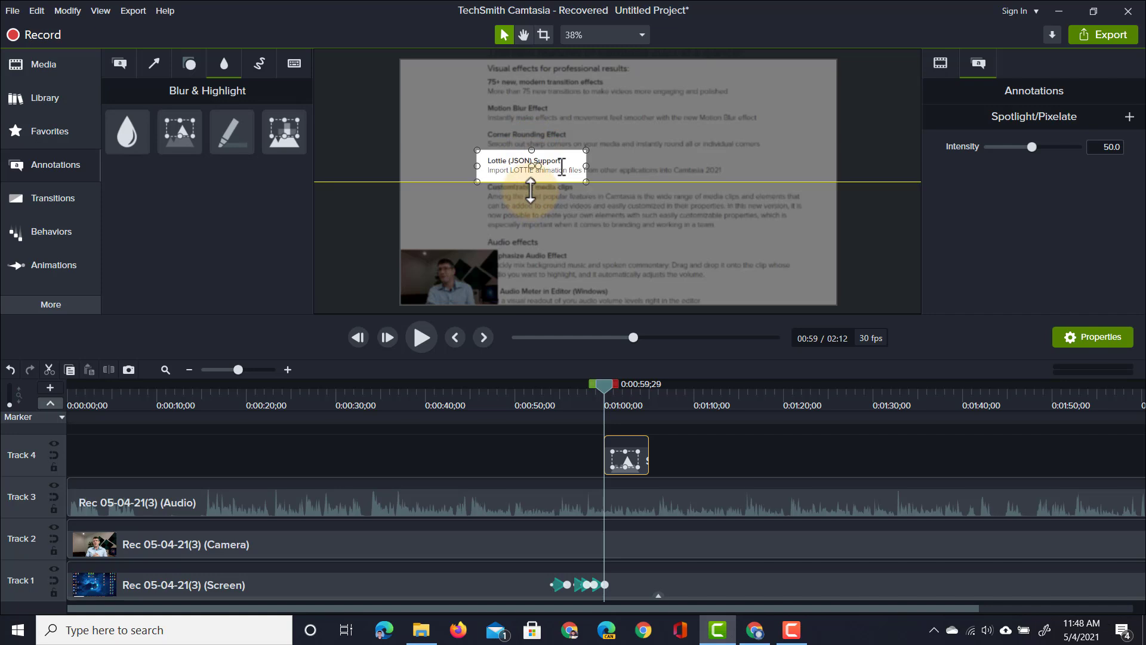
{"action": "left_click_drag", "start_coordinate": [586, 165], "coordinate": [731, 169]}
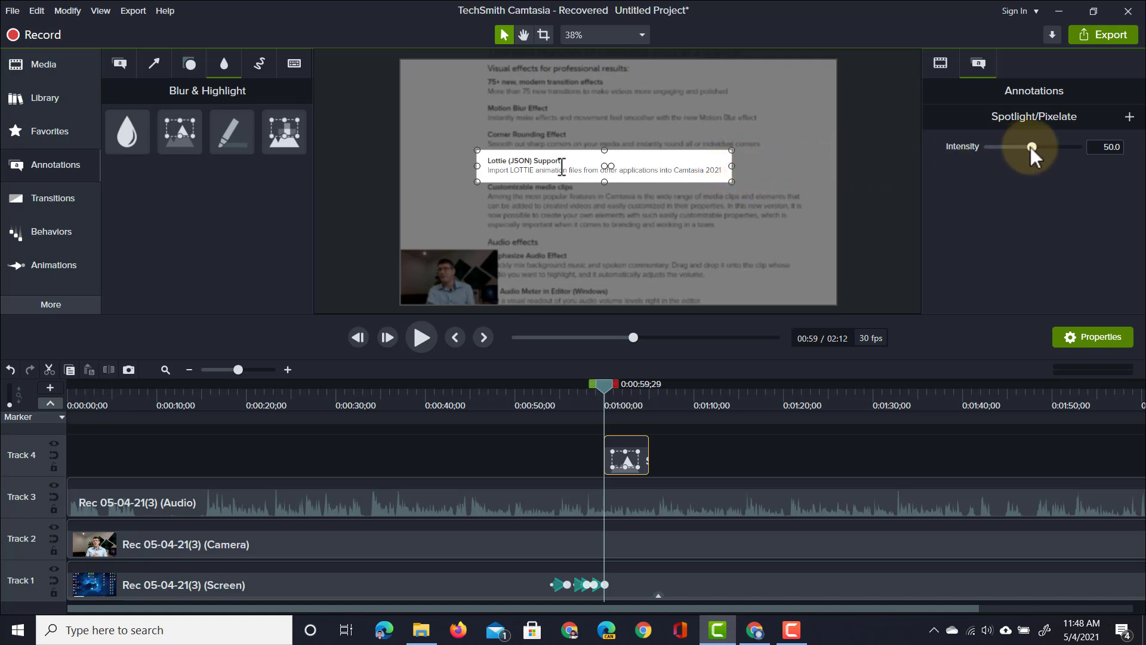
{"action": "left_click_drag", "start_coordinate": [1030, 147], "coordinate": [1003, 150]}
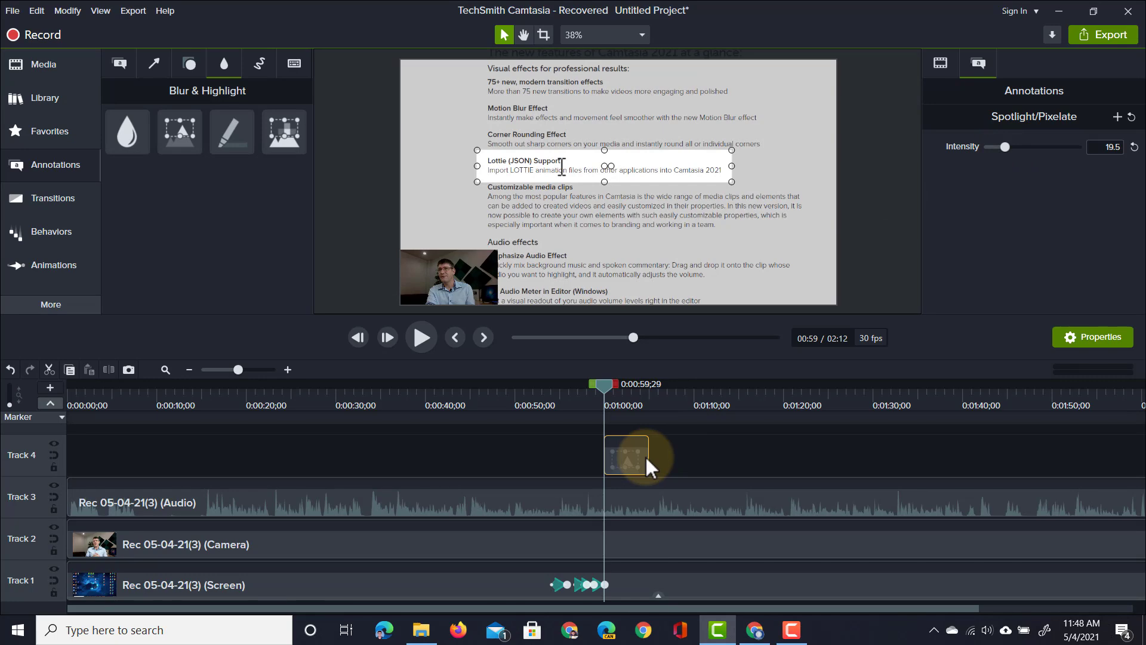
Lengthen the spotlight clip and preview it.
{"action": "left_click_drag", "start_coordinate": [646, 456], "coordinate": [664, 453]}
{"action": "left_click", "coordinate": [590, 405]}
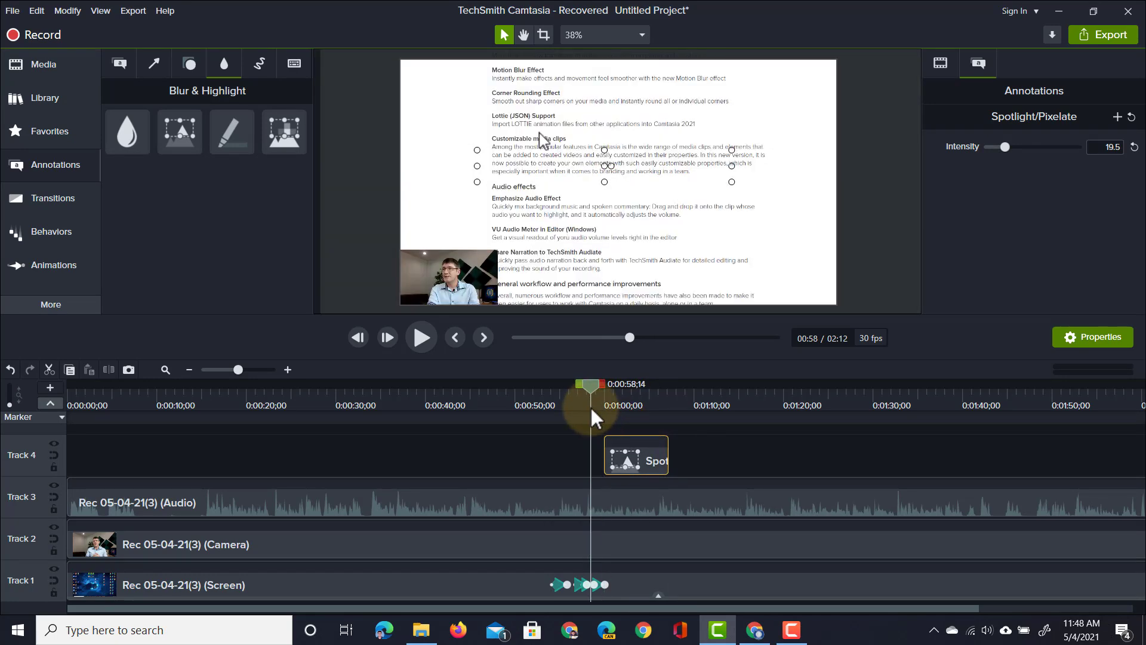
{"action": "key", "text": "space"}
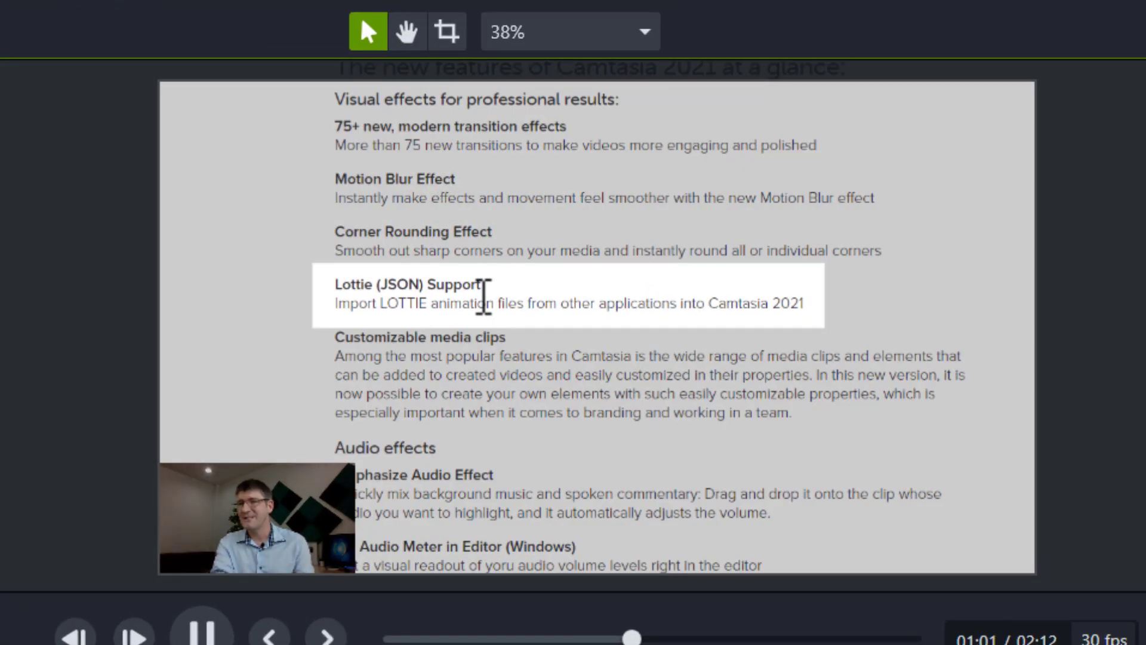
{"action": "left_click", "coordinate": [443, 267]}
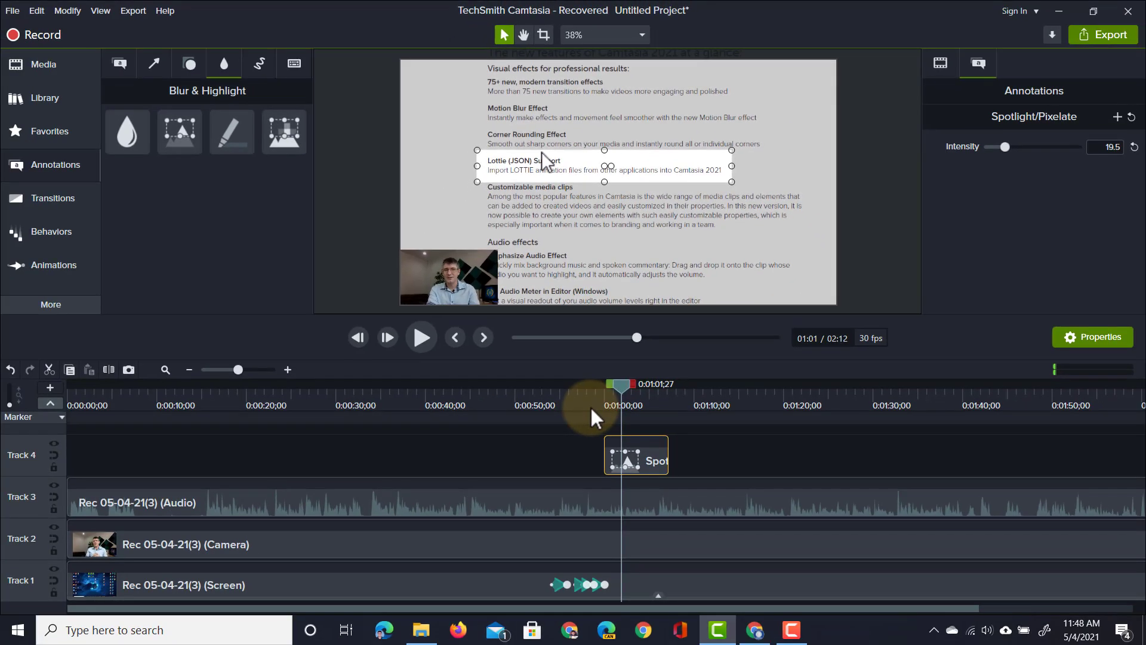
Add a Fade transition from Favorites to the spotlight clip and preview it.
{"action": "left_click", "coordinate": [55, 198]}
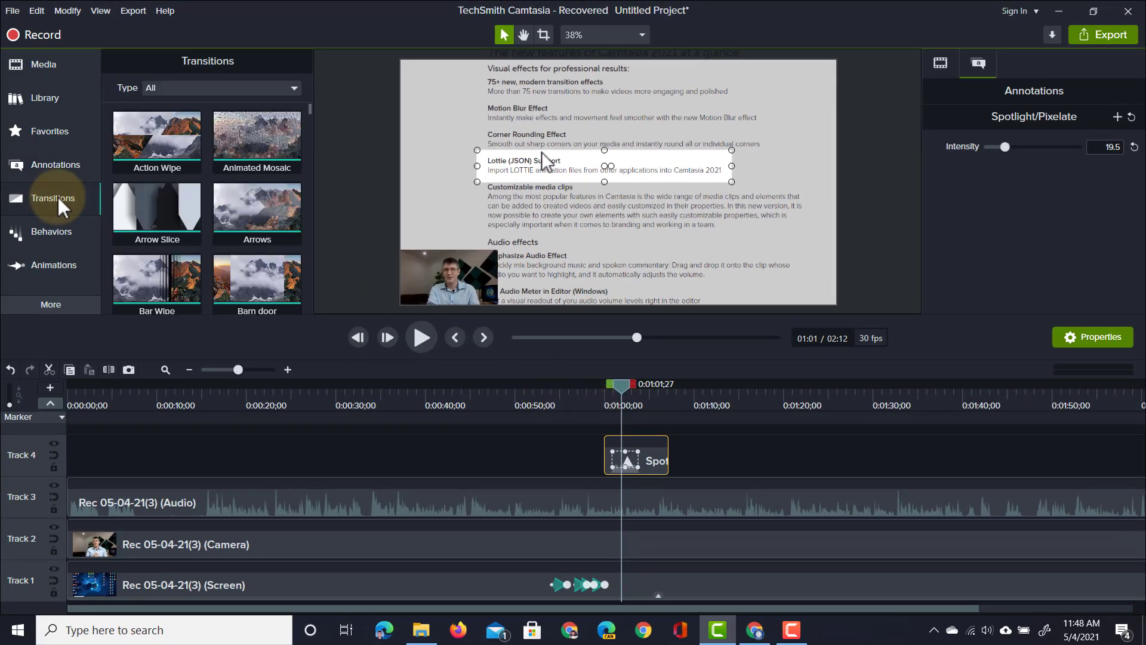
{"action": "left_click", "coordinate": [50, 131]}
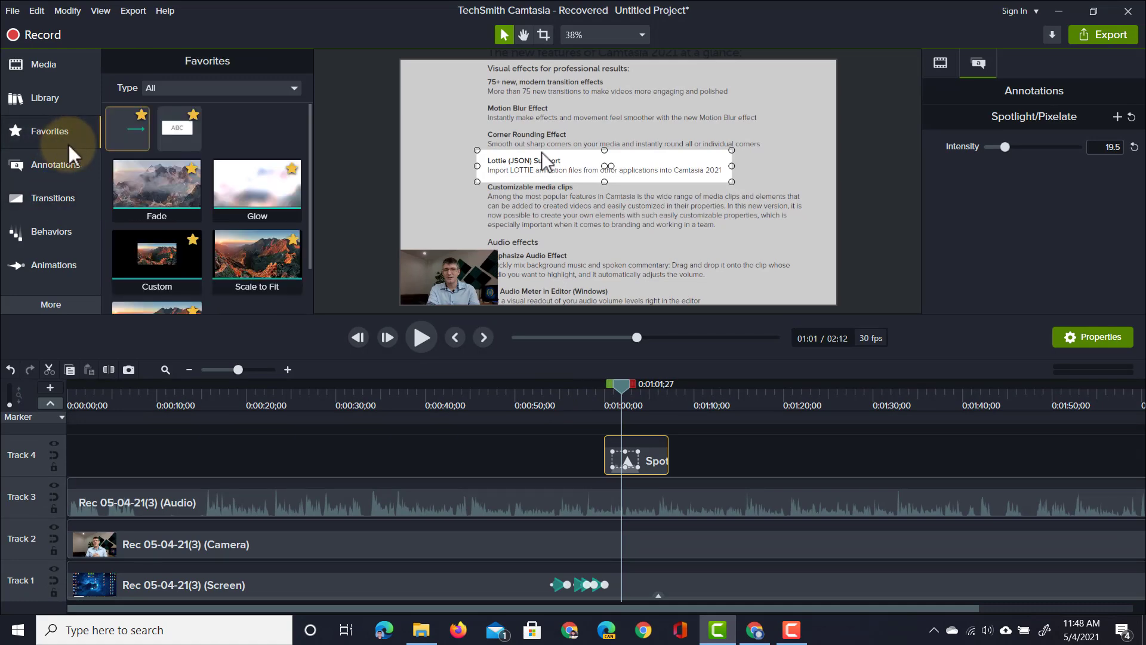
{"action": "left_click_drag", "start_coordinate": [168, 199], "coordinate": [644, 471]}
{"action": "left_click", "coordinate": [600, 395]}
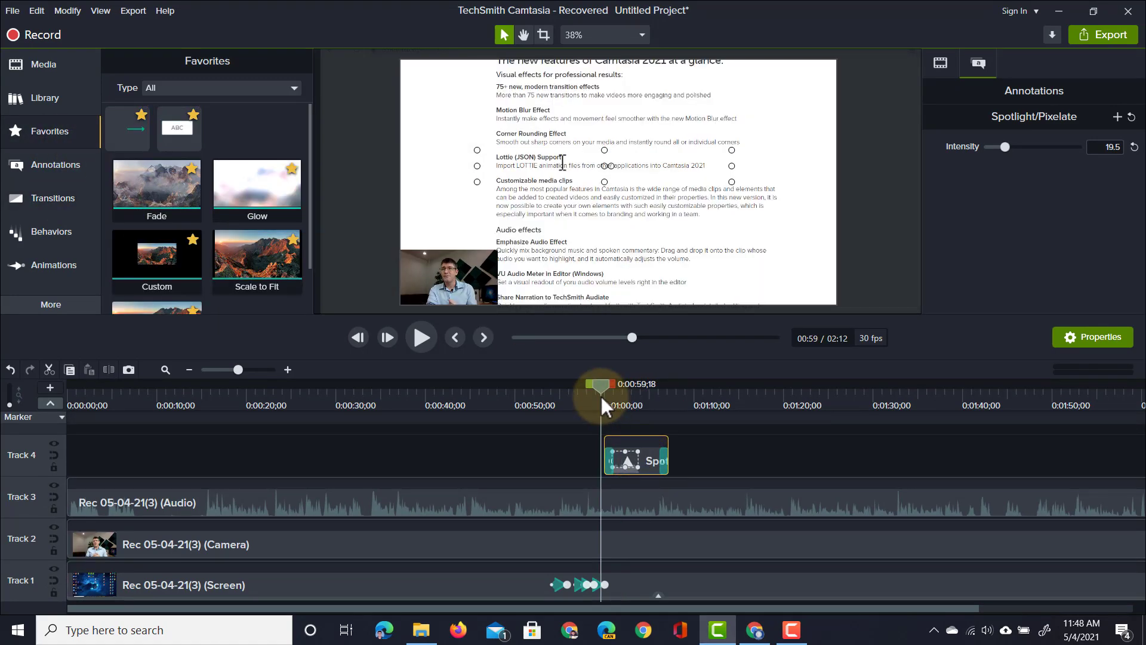
{"action": "key", "text": "space"}
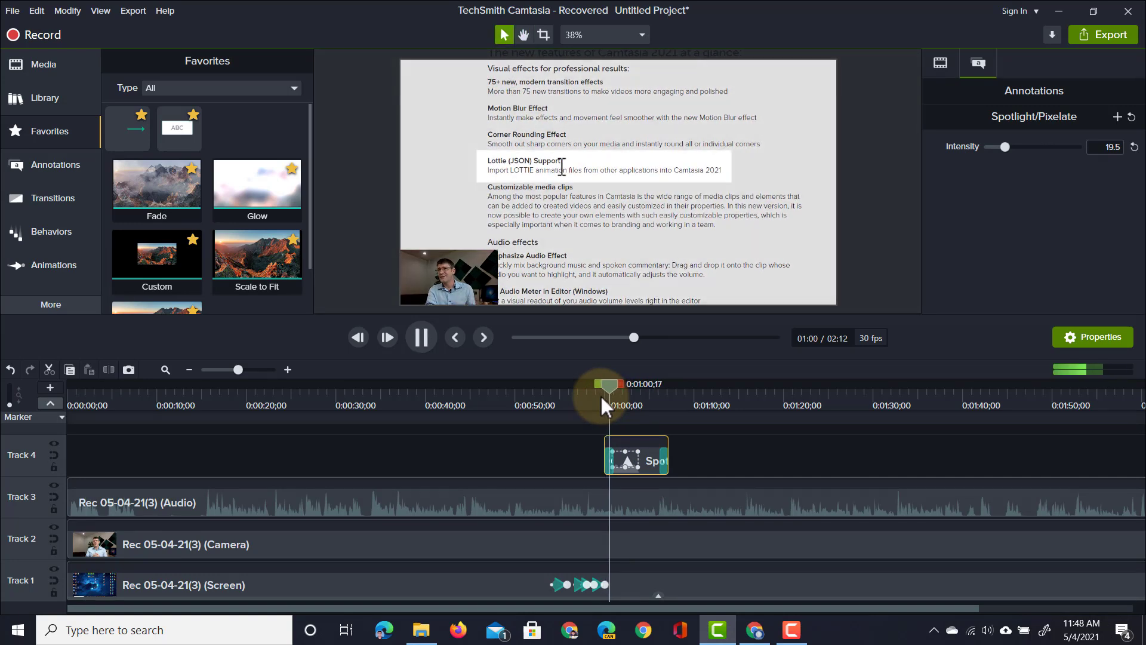
{"action": "key", "text": "space"}
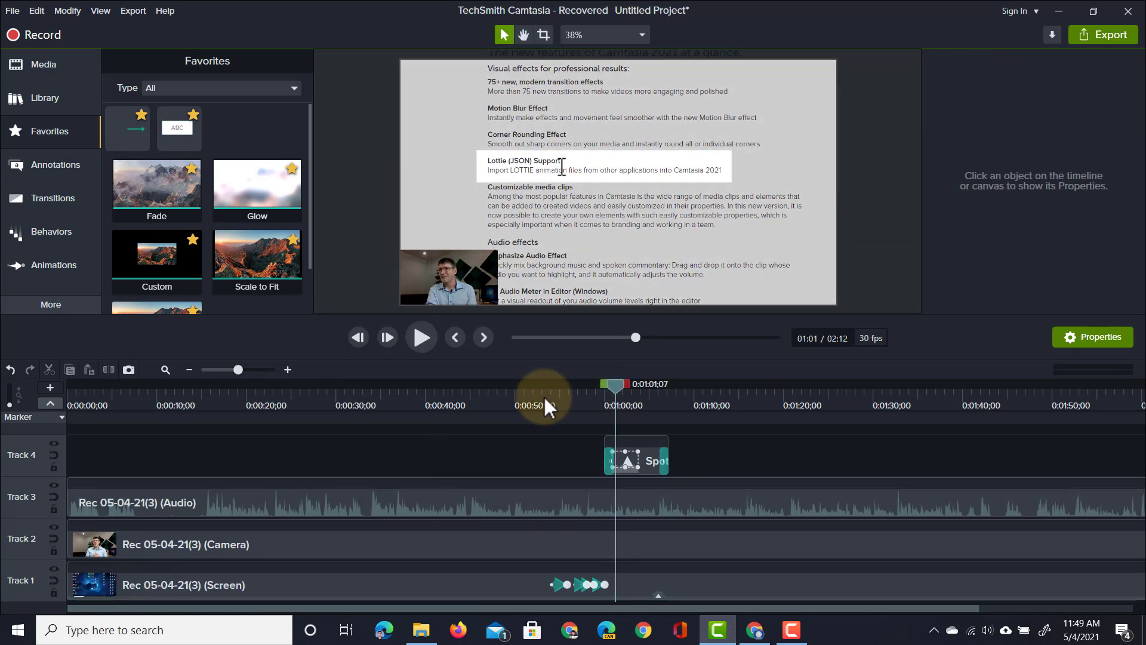
{"action": "left_click", "coordinate": [147, 395]}
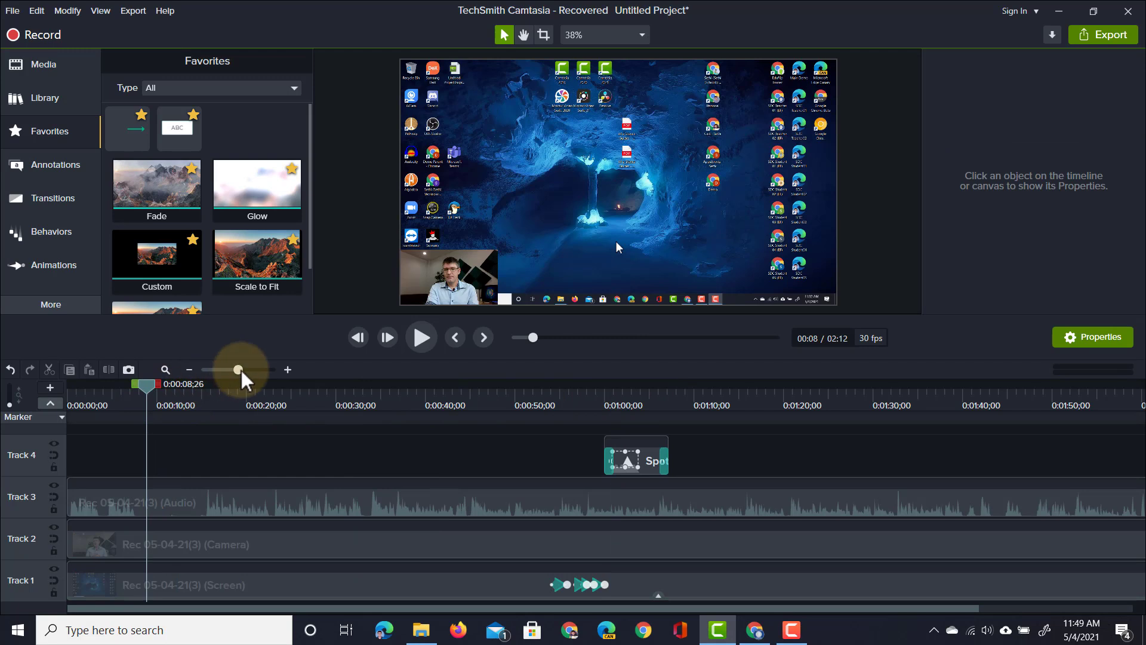
{"action": "left_click_drag", "start_coordinate": [241, 374], "coordinate": [255, 378]}
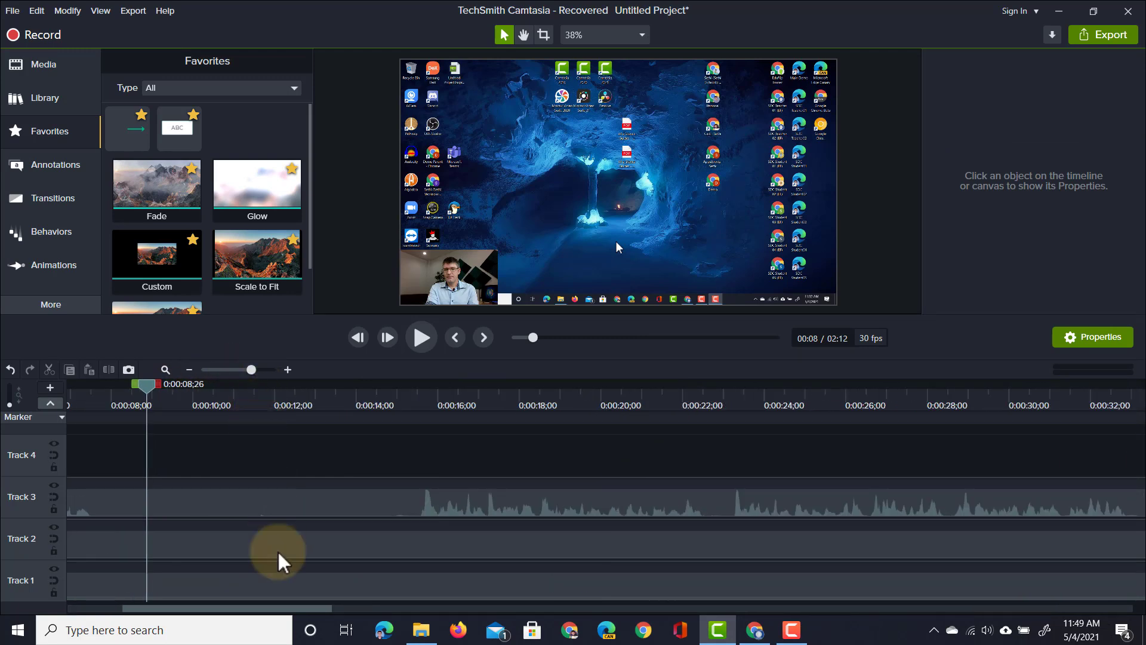
{"action": "left_click_drag", "start_coordinate": [281, 608], "coordinate": [199, 606]}
{"action": "left_click", "coordinate": [325, 406]}
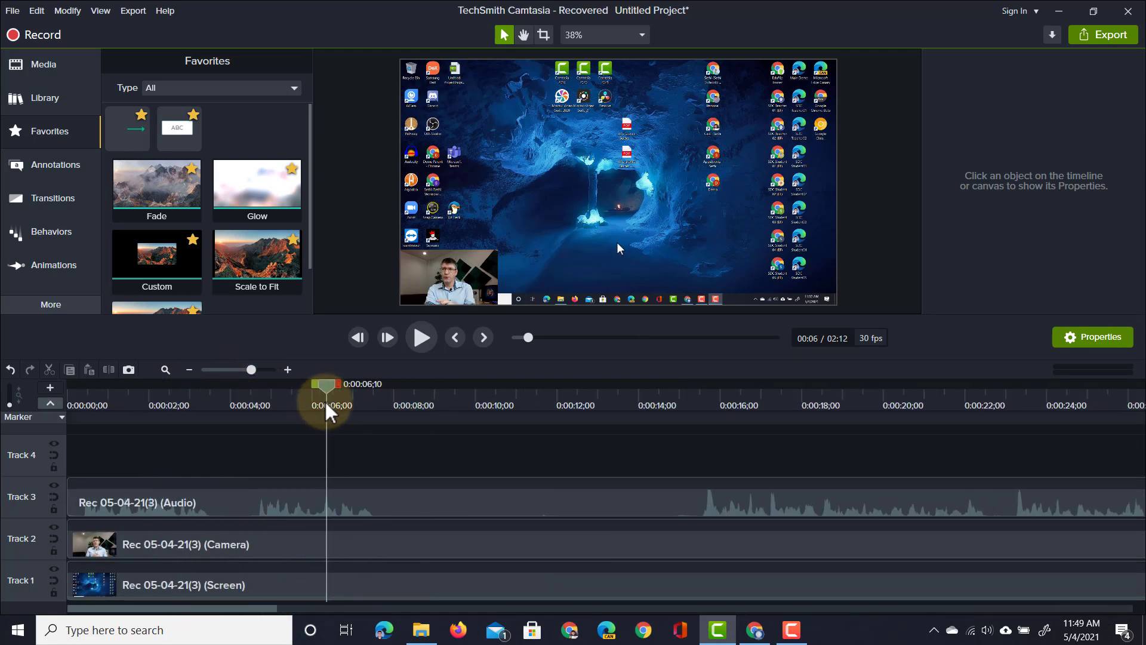
{"action": "key", "text": "space"}
{"action": "key", "text": "space"}
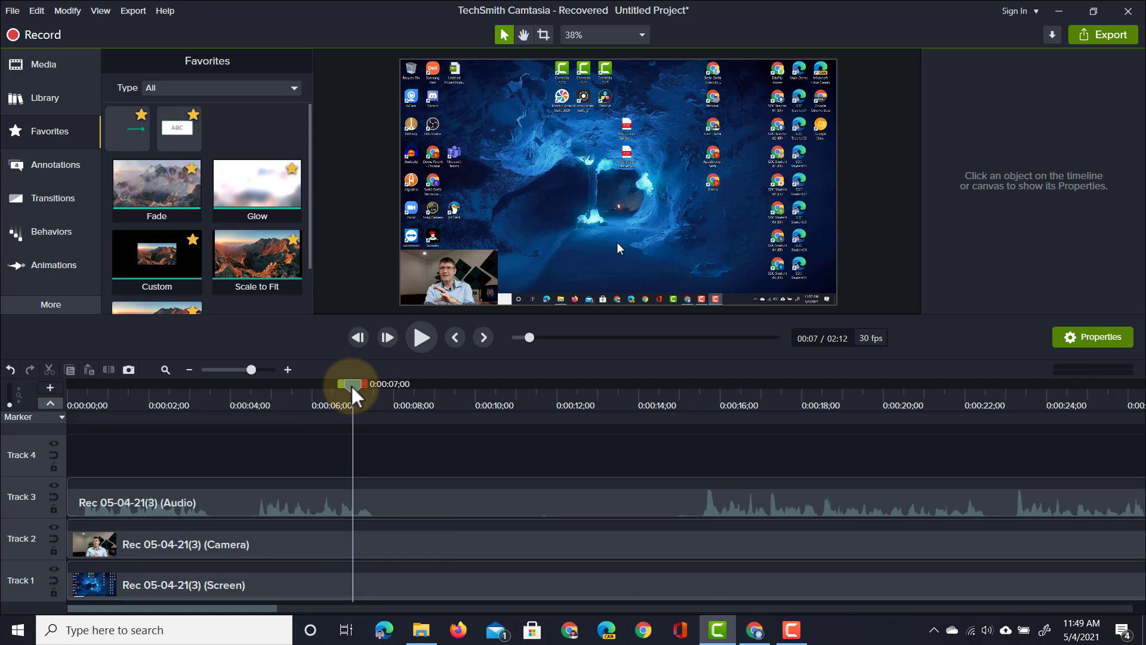
{"action": "left_click_drag", "start_coordinate": [352, 388], "coordinate": [377, 410]}
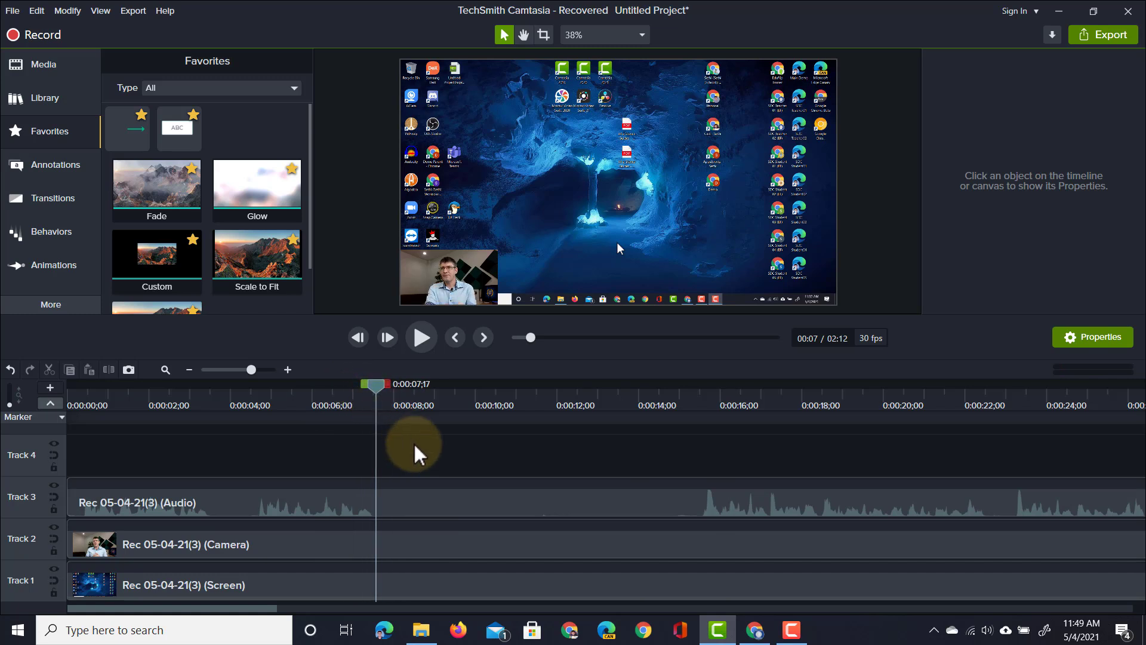
{"action": "left_click", "coordinate": [427, 582]}
{"action": "key", "text": "s"}
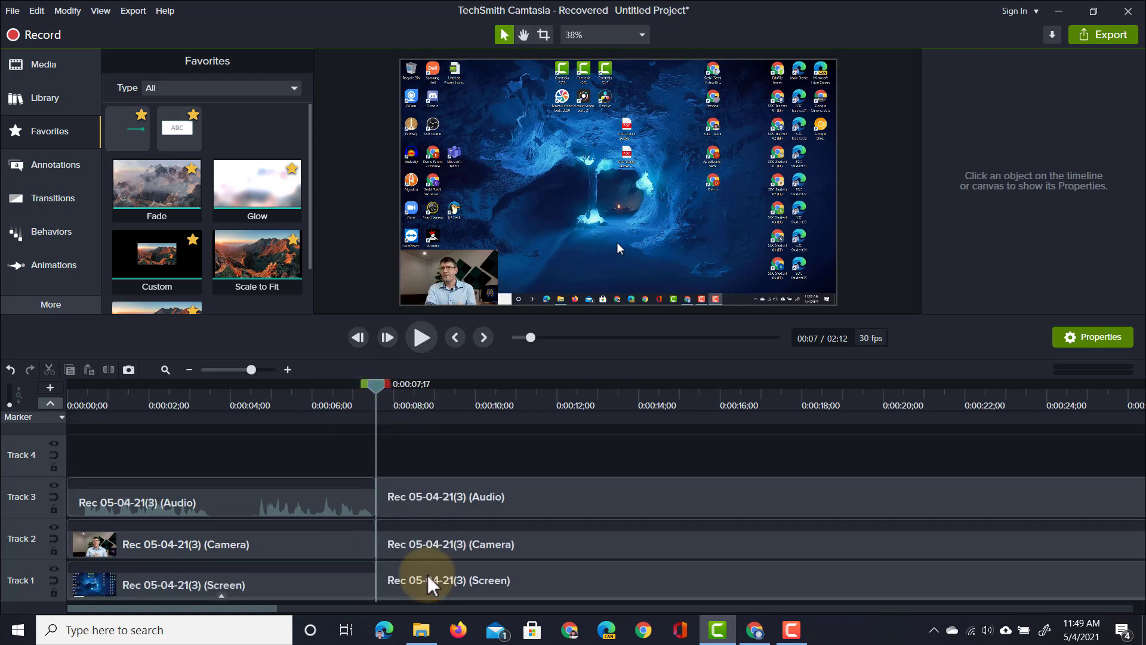
{"action": "left_click_drag", "start_coordinate": [376, 384], "coordinate": [699, 415]}
{"action": "left_click_drag", "start_coordinate": [609, 441], "coordinate": [593, 586]}
{"action": "key", "text": "s"}
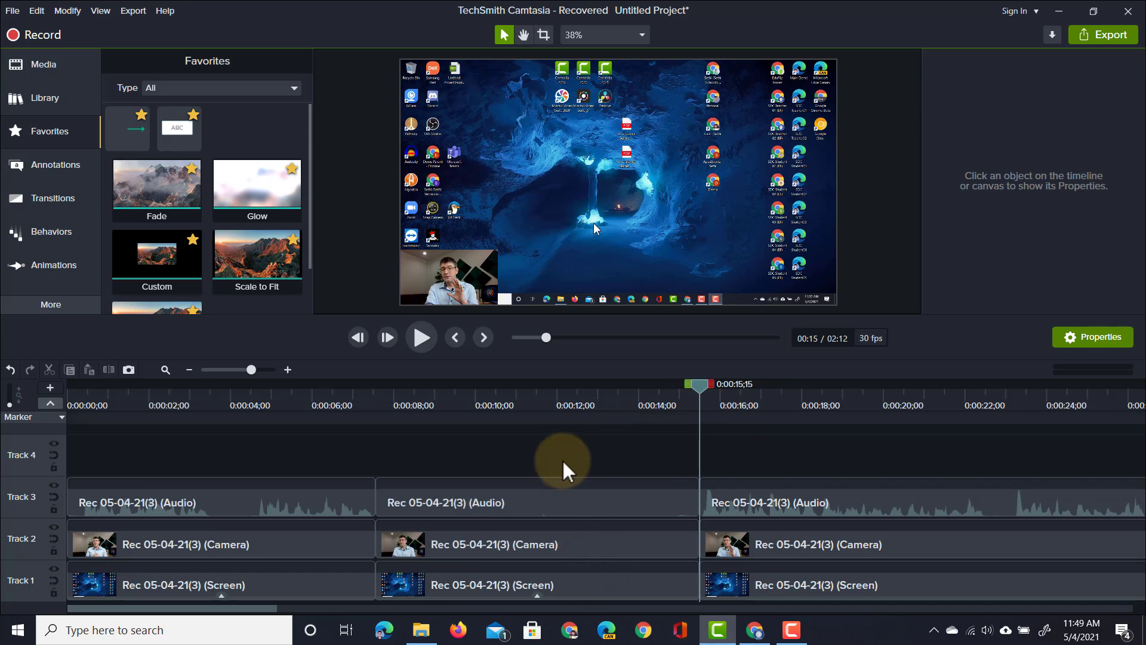
{"action": "left_click_drag", "start_coordinate": [562, 460], "coordinate": [573, 588]}
{"action": "key", "text": "ctrl+Delete"}
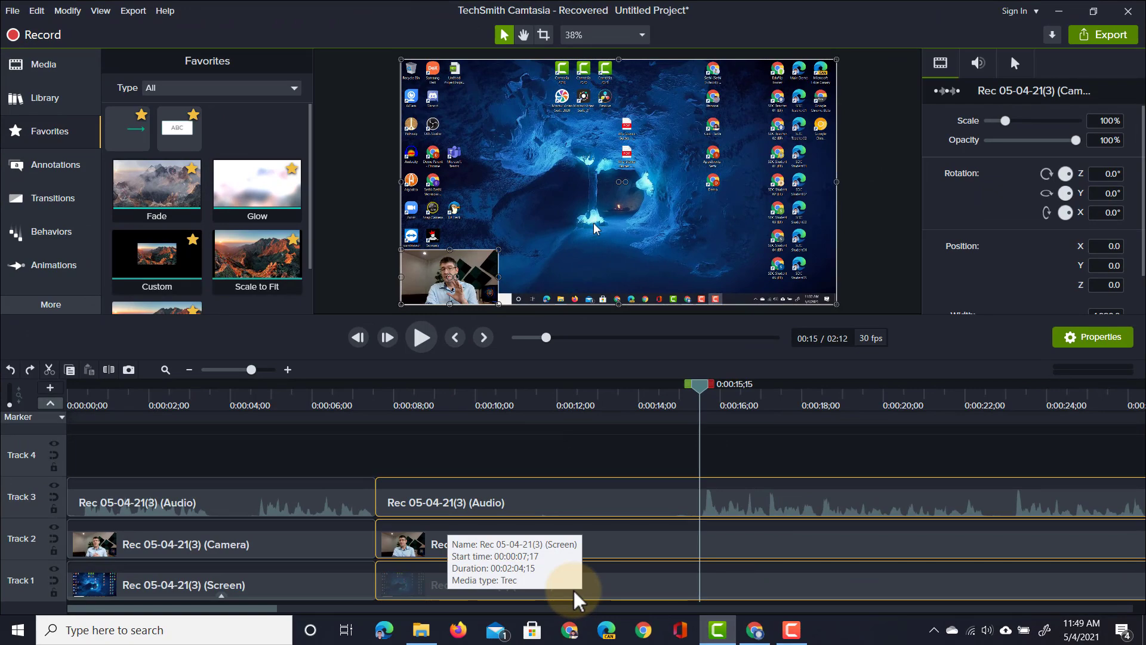
{"action": "key", "text": "ctrl+z"}
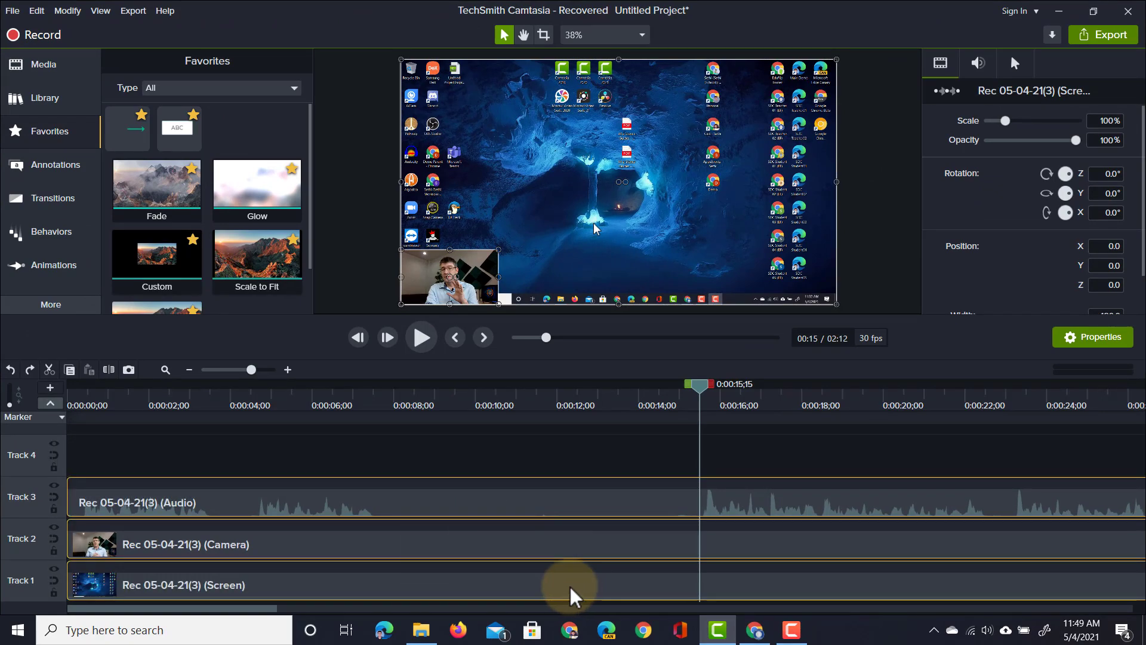
Select the silent stretch from 0:00:07;16 to 0:00:15;15 on the timeline.
{"action": "left_click", "coordinate": [396, 395]}
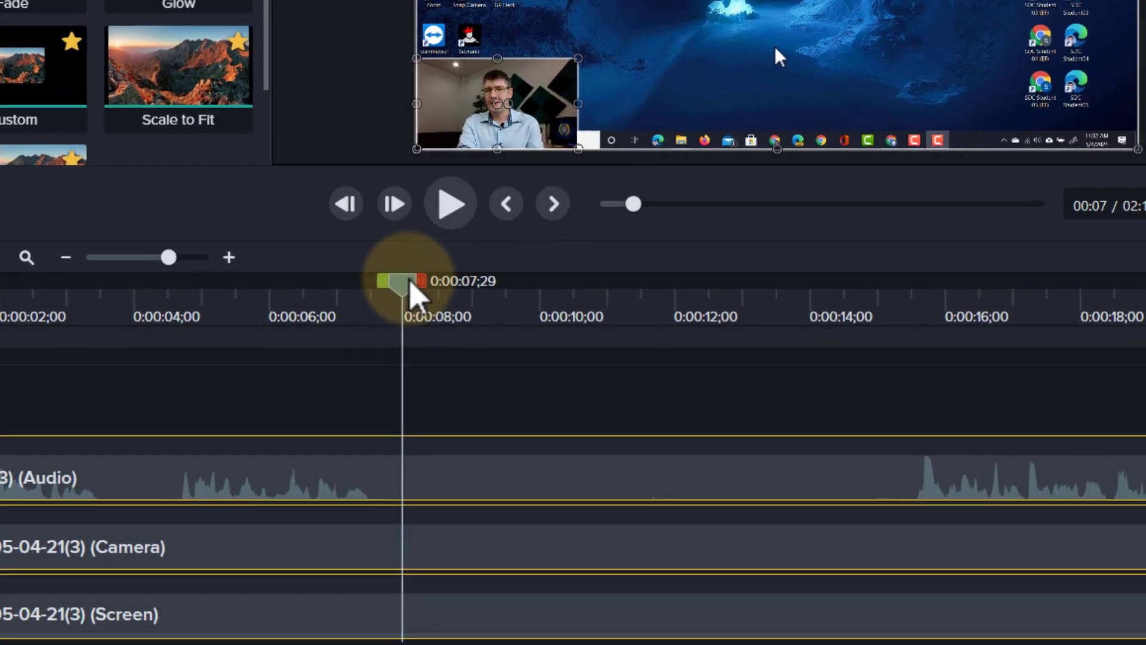
{"action": "left_click_drag", "start_coordinate": [411, 284], "coordinate": [384, 294]}
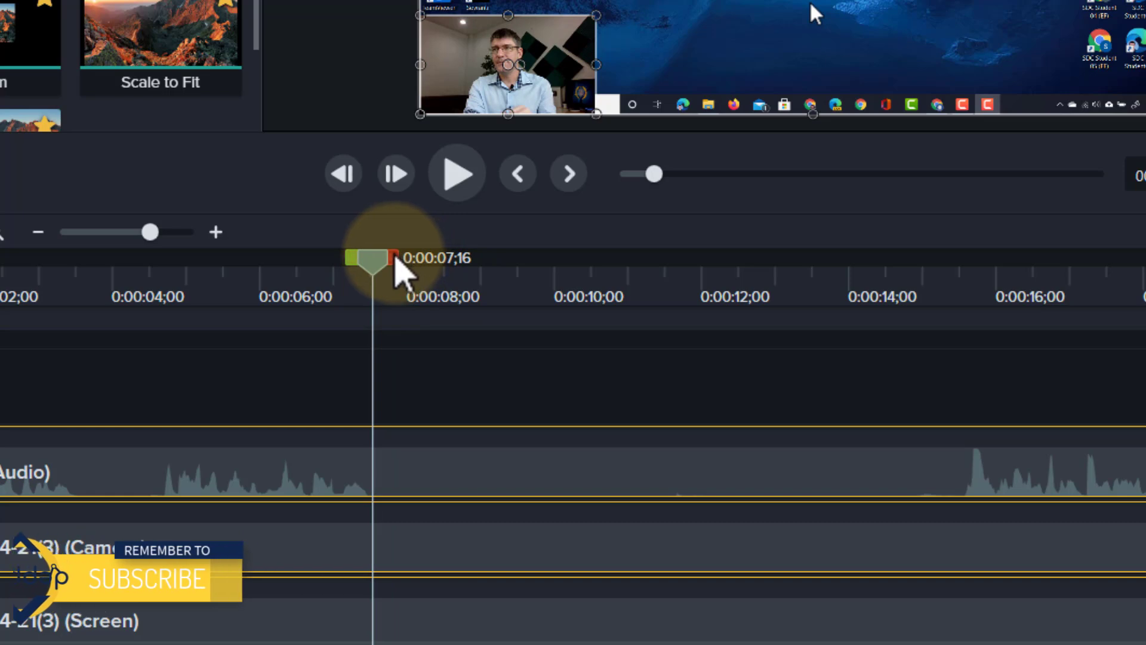
{"action": "left_click_drag", "start_coordinate": [395, 264], "coordinate": [980, 302]}
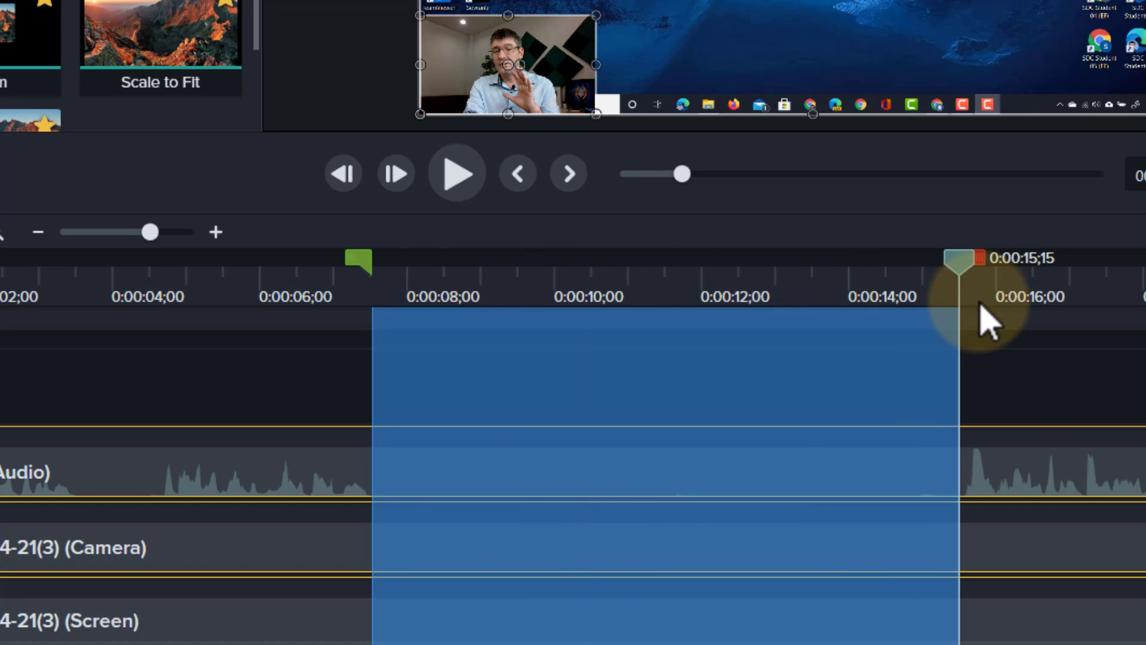
Ripple Delete the selected range so later clips close the gap, then move to 0:00:08;16.
{"action": "right_click", "coordinate": [647, 471]}
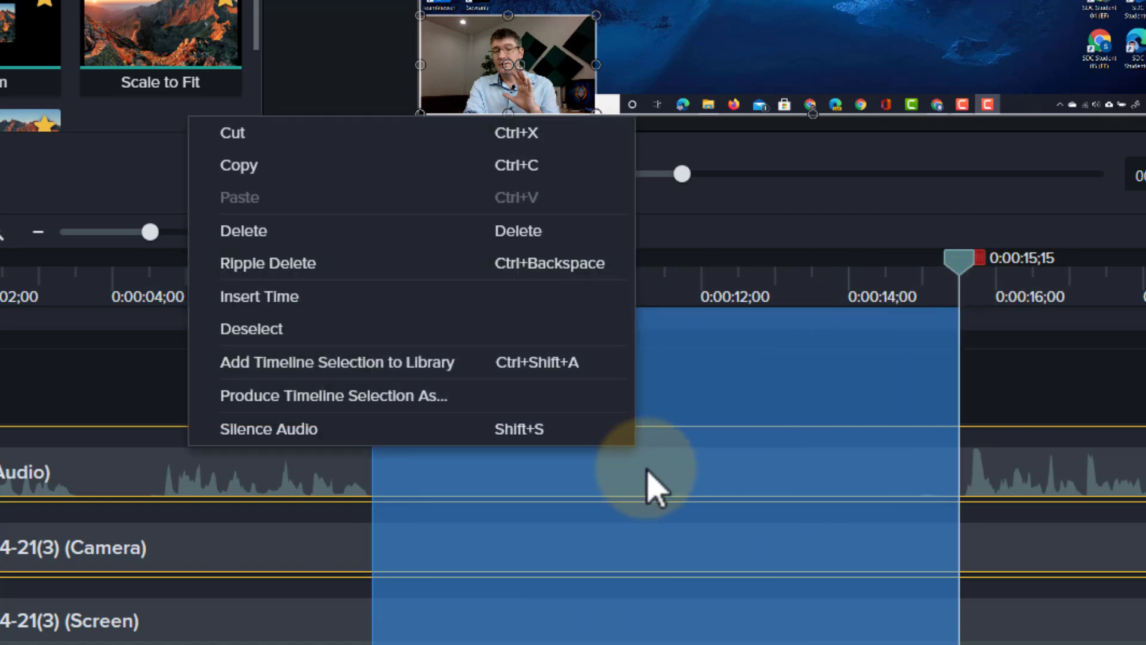
{"action": "left_click", "coordinate": [430, 250]}
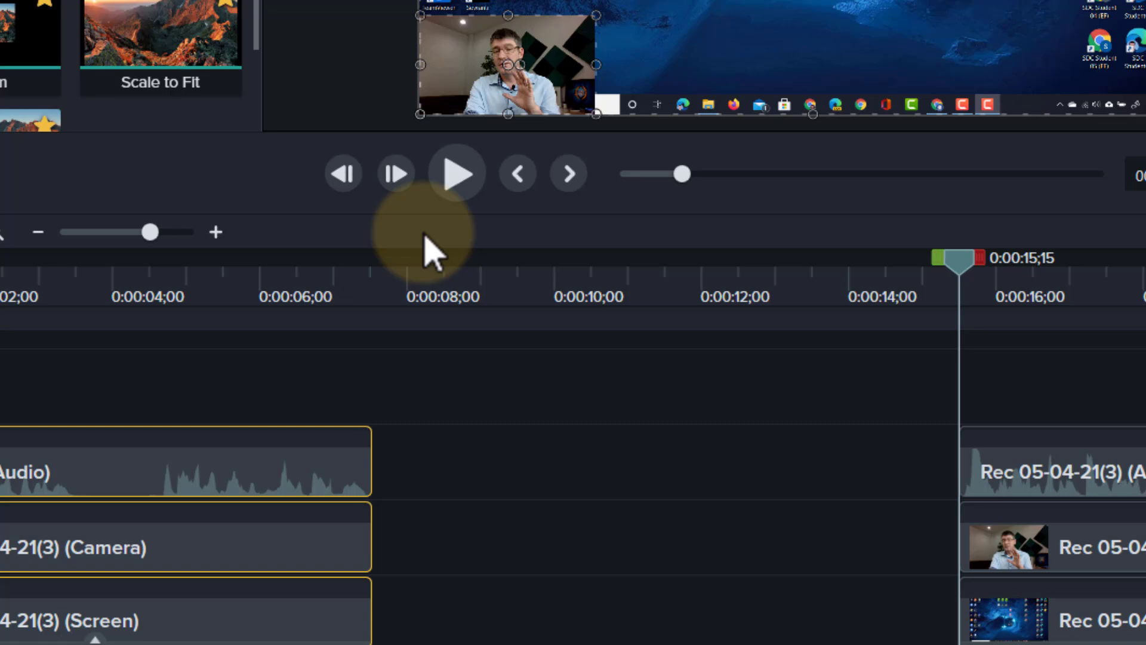
{"action": "key", "text": "ctrl+z"}
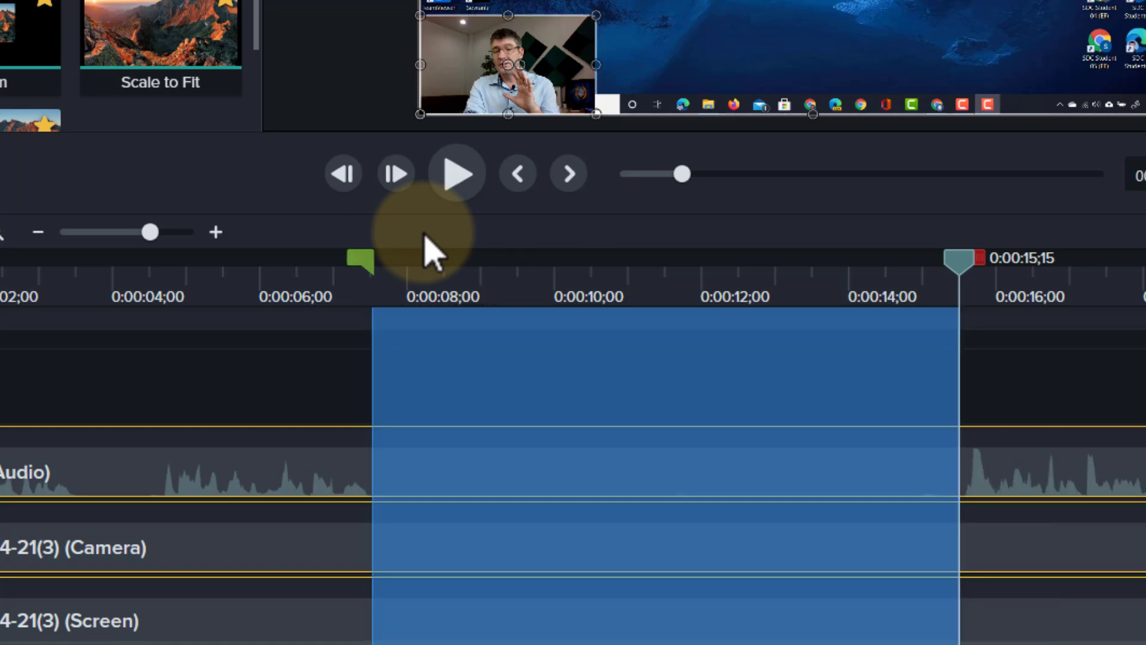
{"action": "right_click", "coordinate": [591, 473]}
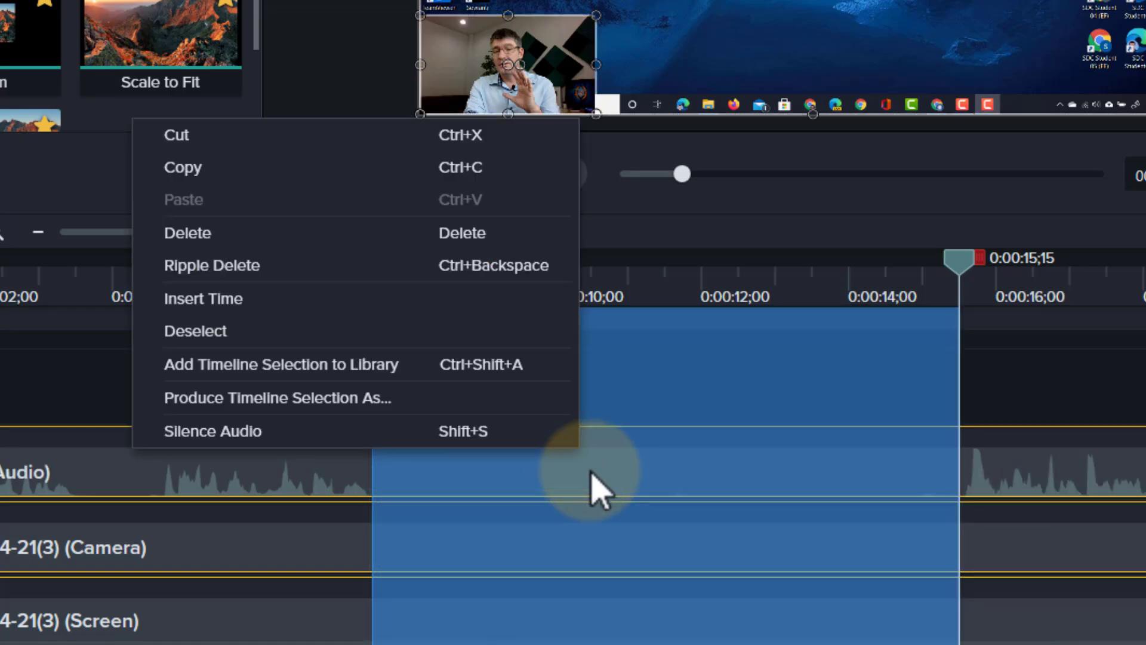
{"action": "left_click", "coordinate": [302, 272]}
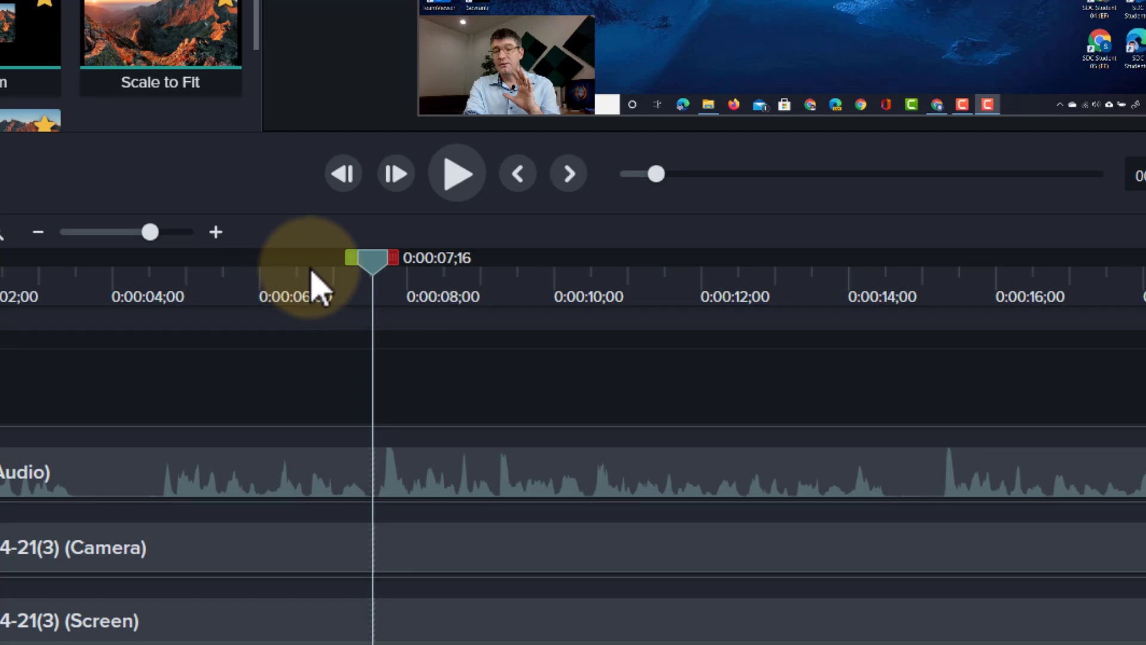
{"action": "left_click_drag", "start_coordinate": [370, 263], "coordinate": [441, 270]}
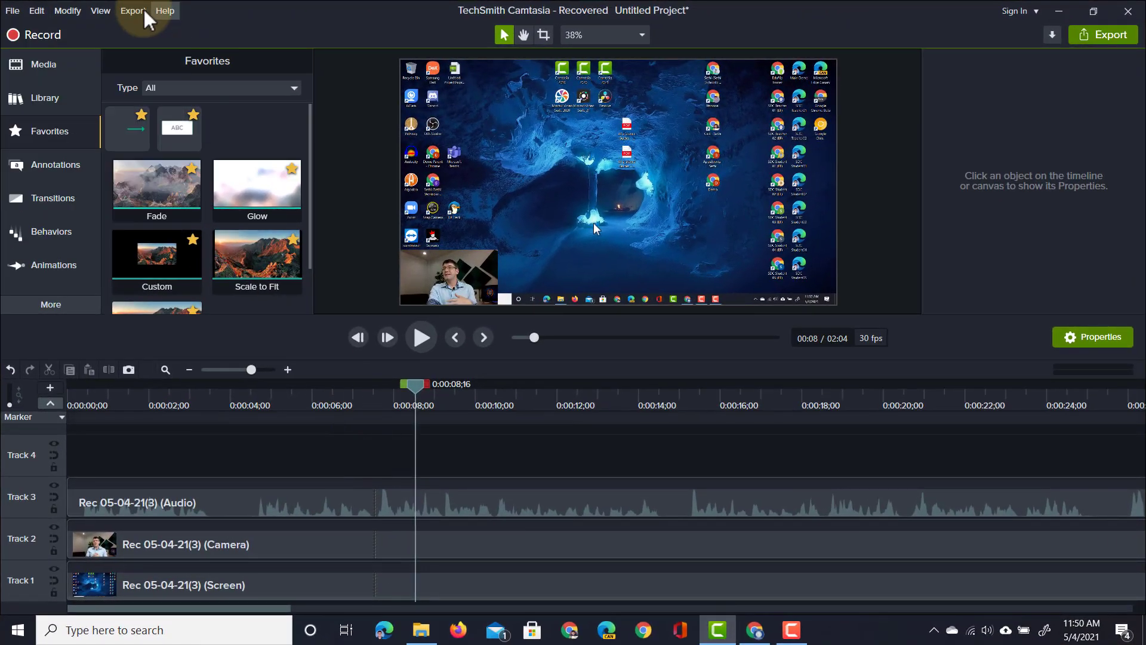
Start a Local File export with custom production settings.
{"action": "left_click", "coordinate": [133, 10]}
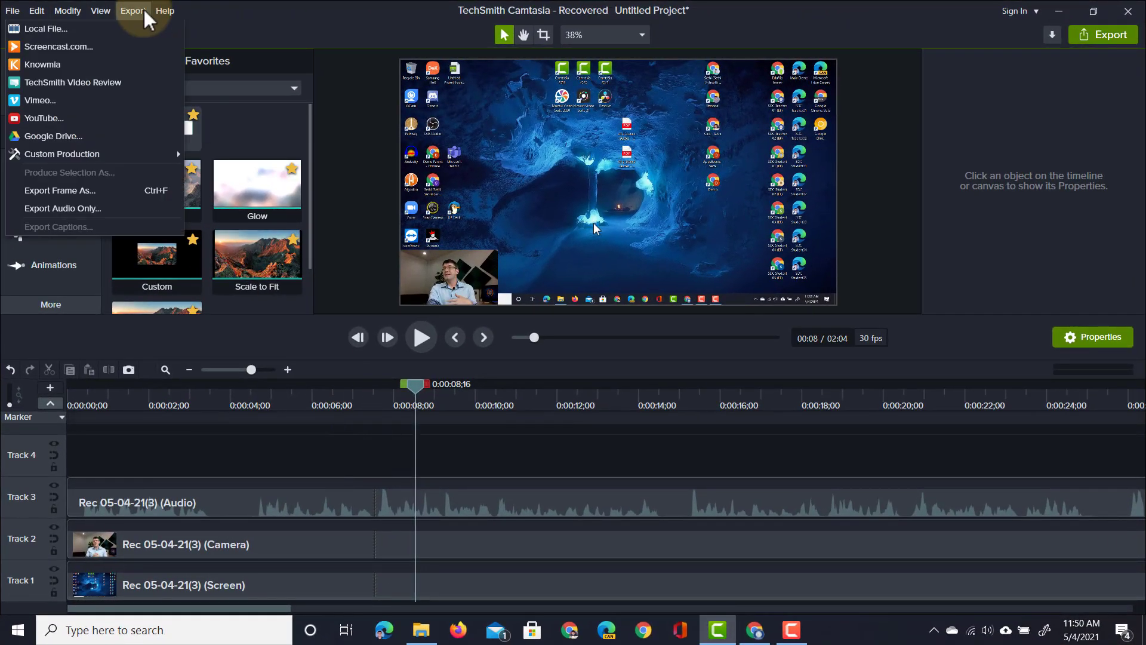
{"action": "left_click", "coordinate": [114, 30]}
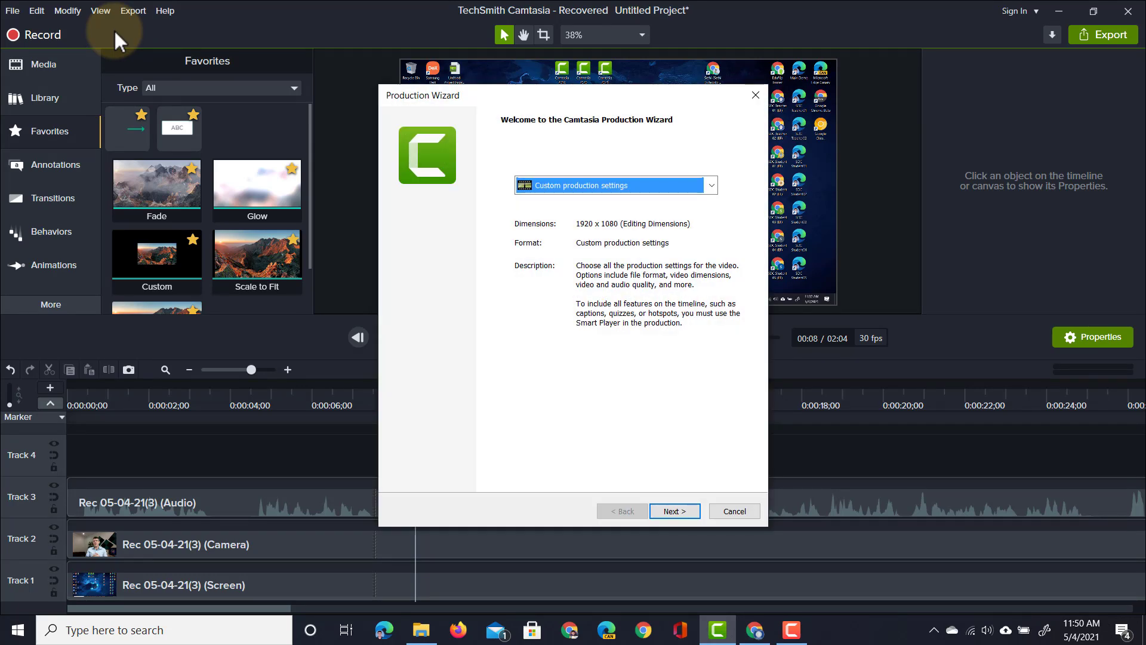
{"action": "left_click", "coordinate": [546, 185]}
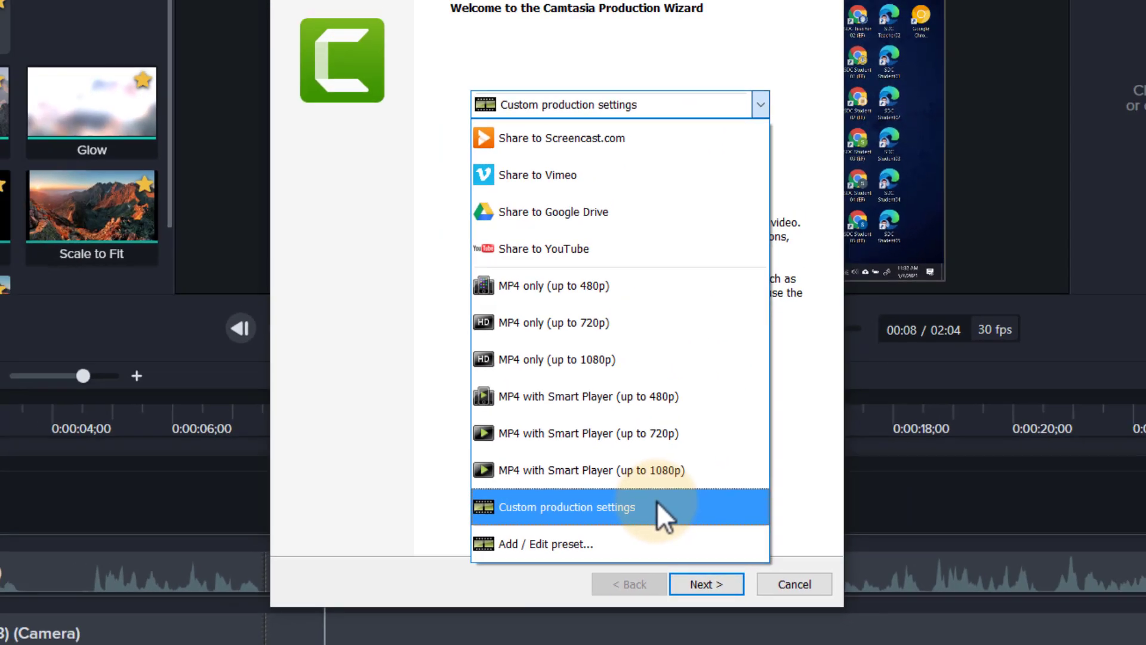
{"action": "left_click", "coordinate": [741, 461]}
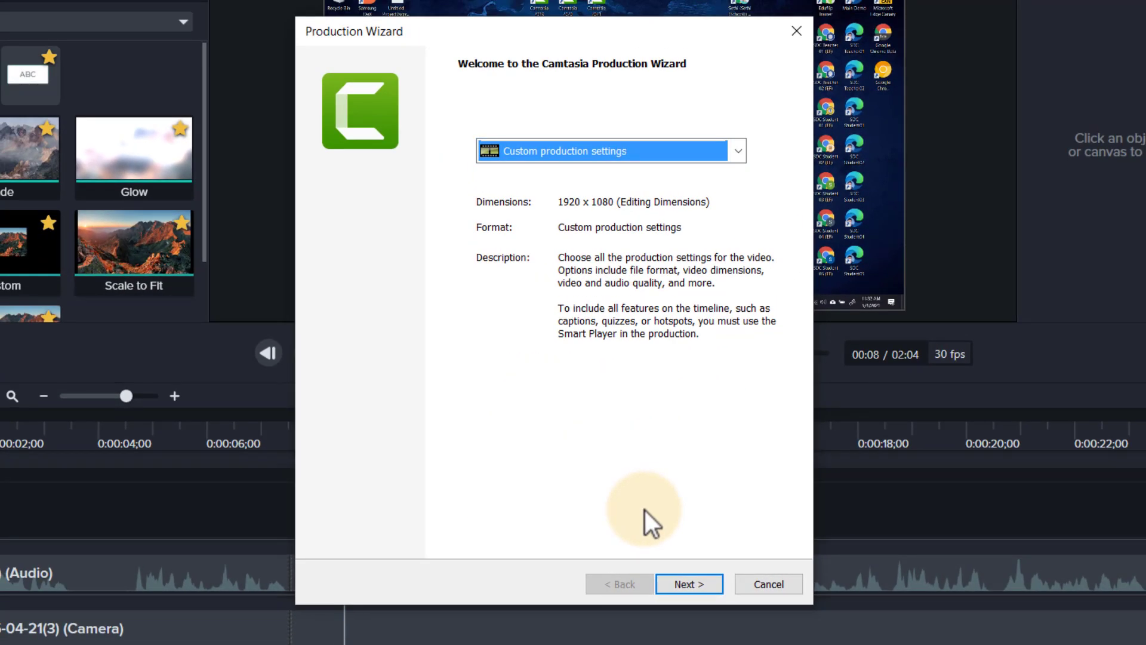
{"action": "left_click", "coordinate": [684, 582]}
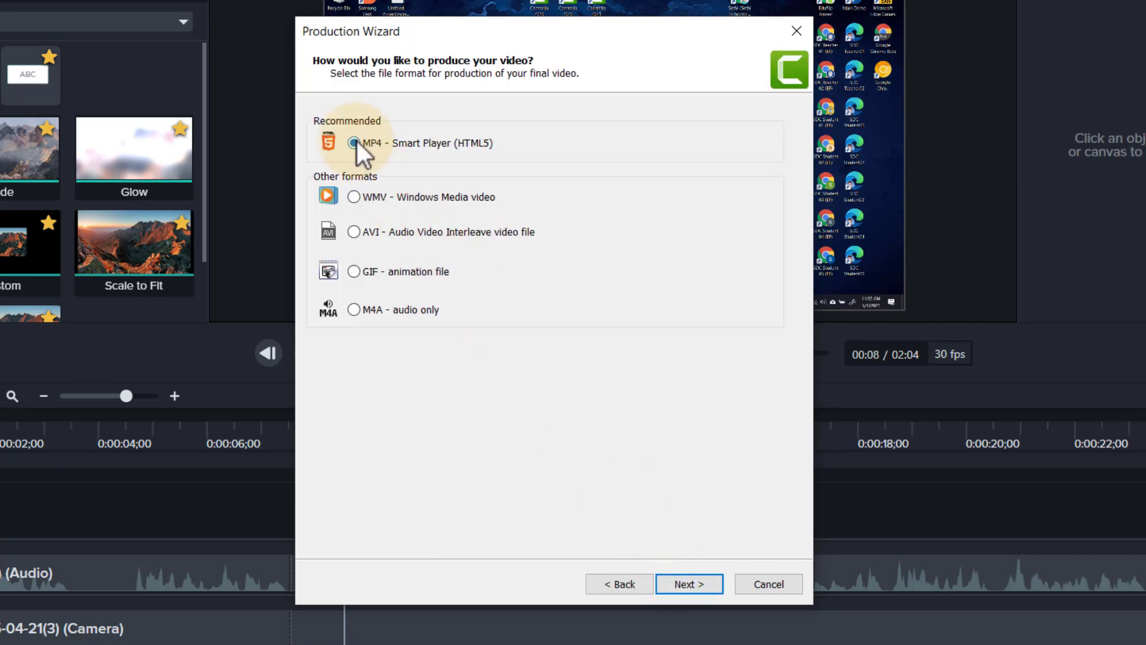
Choose MP4 - Smart Player (HTML5), review Size, Video and Audio settings, and advance to output options.
{"action": "left_click", "coordinate": [361, 273]}
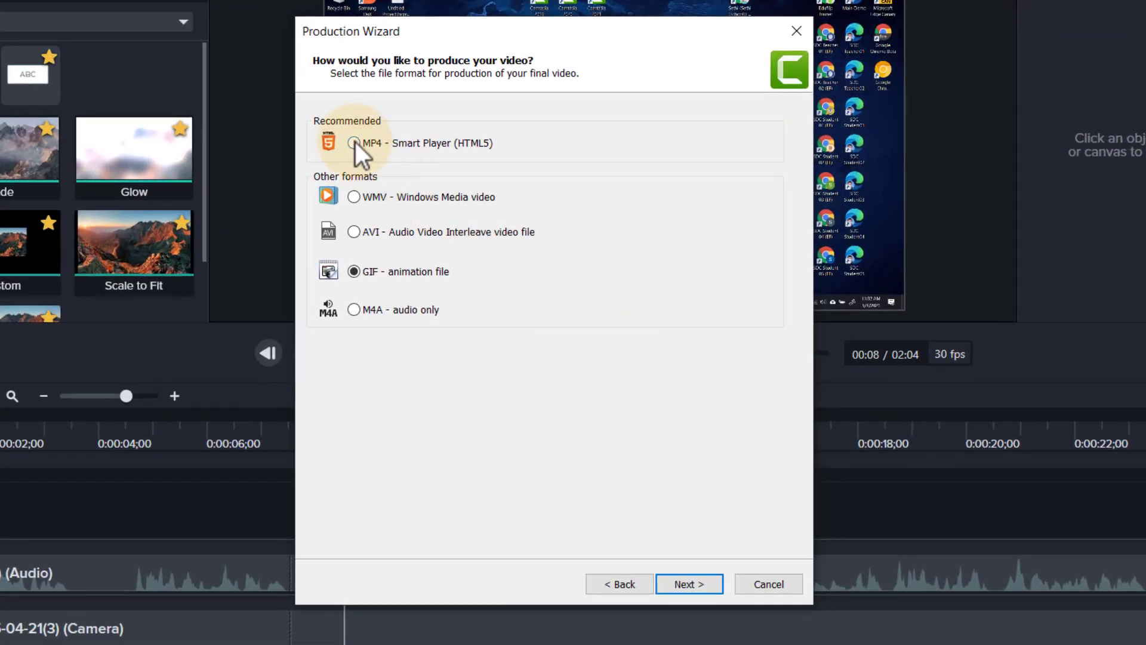
{"action": "left_click", "coordinate": [438, 133]}
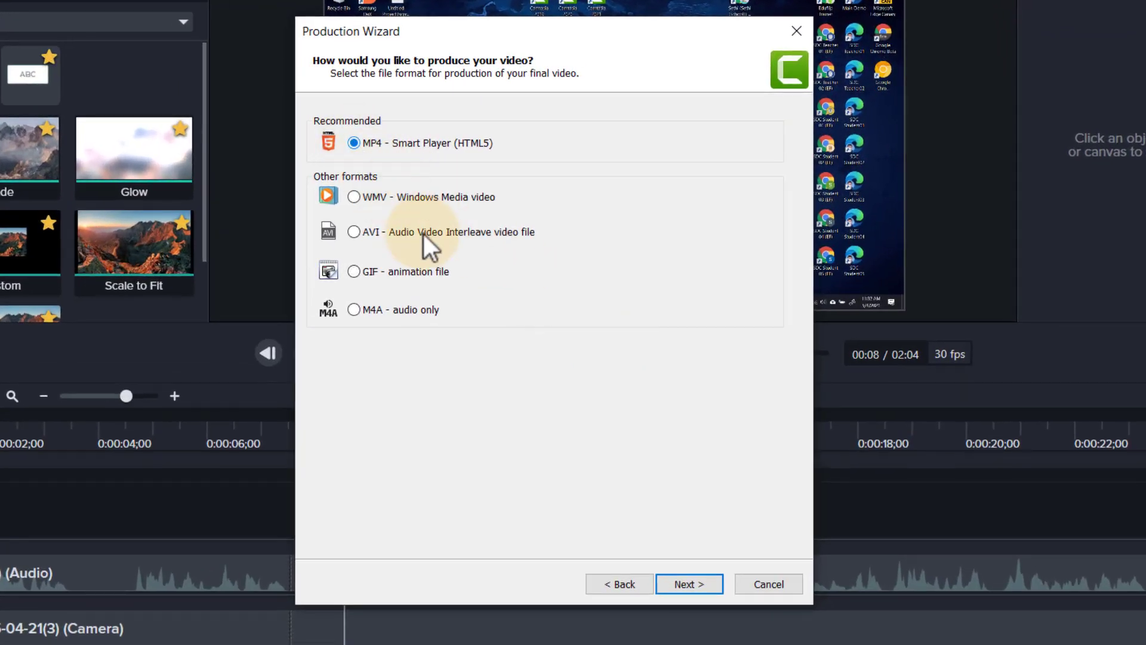
{"action": "left_click", "coordinate": [688, 590]}
{"action": "left_click", "coordinate": [395, 117]}
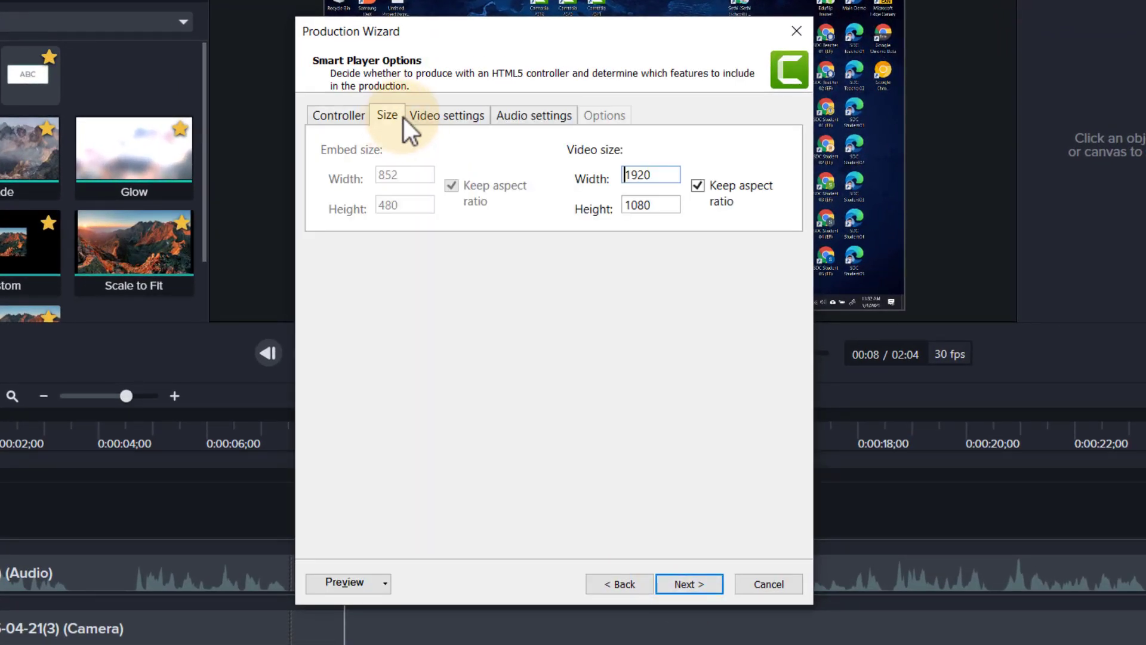
{"action": "left_click", "coordinate": [450, 115]}
{"action": "left_click", "coordinate": [535, 111]}
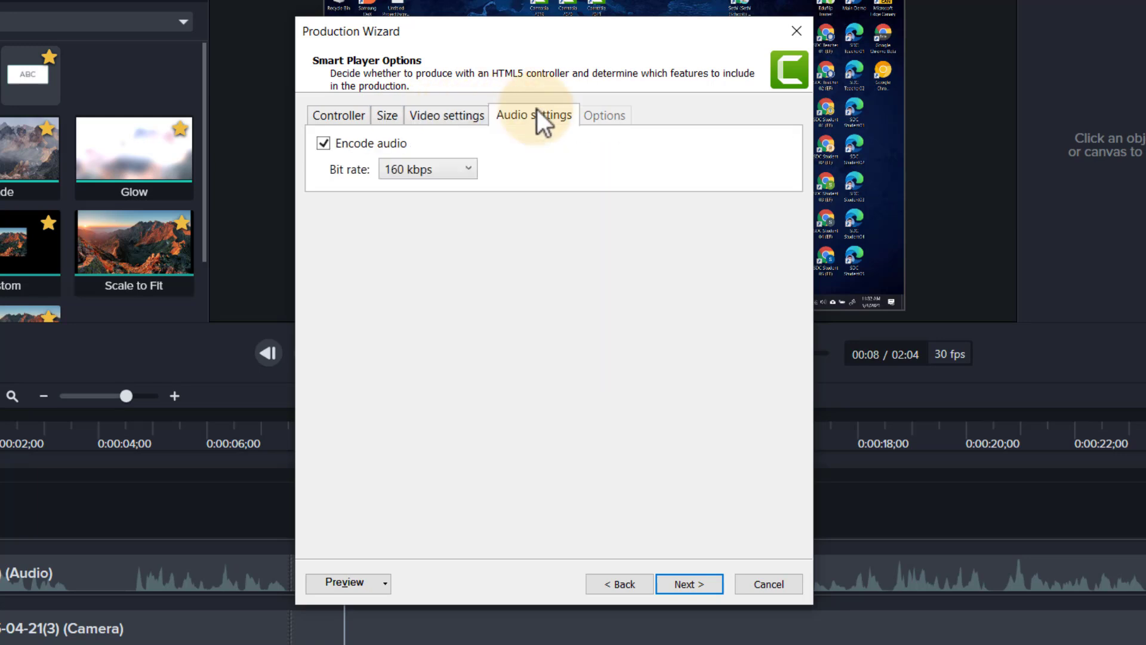
{"action": "left_click", "coordinate": [690, 584]}
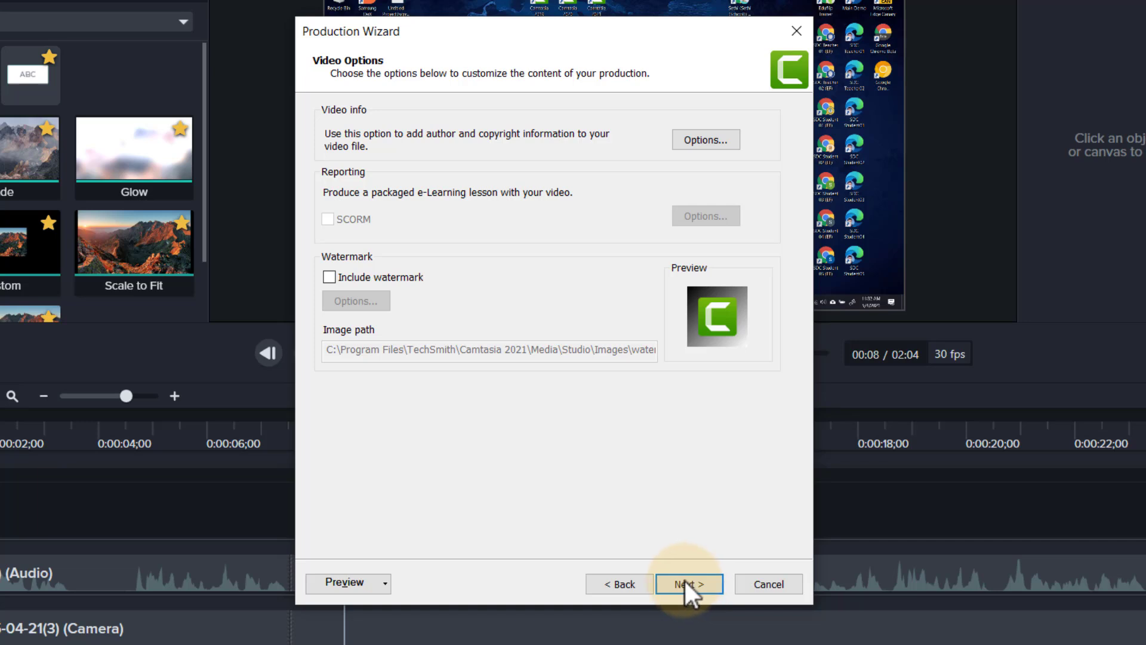
{"action": "left_click", "coordinate": [683, 578]}
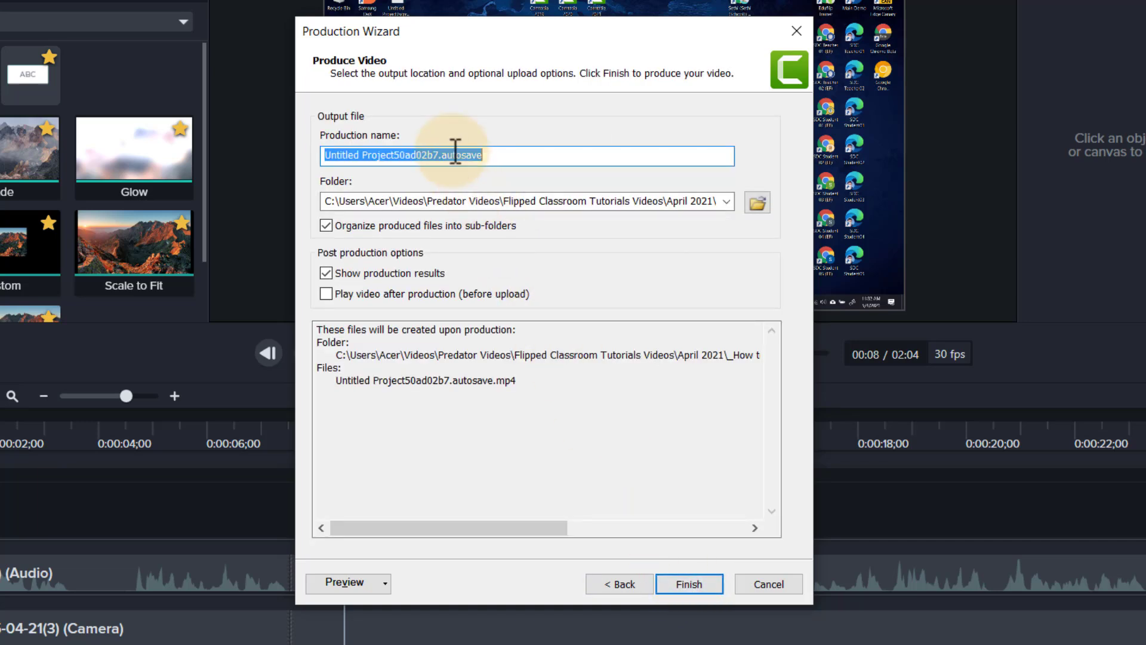
Name the production 'Demo Screencast' and set its output folder to the Desktop.
{"action": "type", "text": "Demo "}
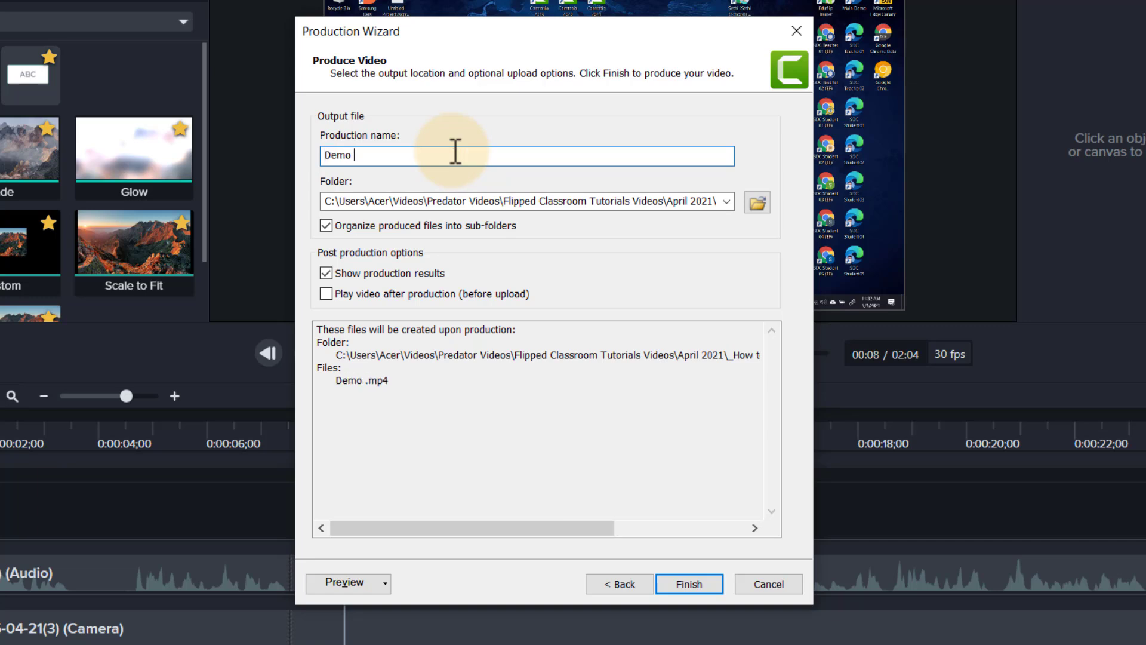
{"action": "type", "text": "Screencast"}
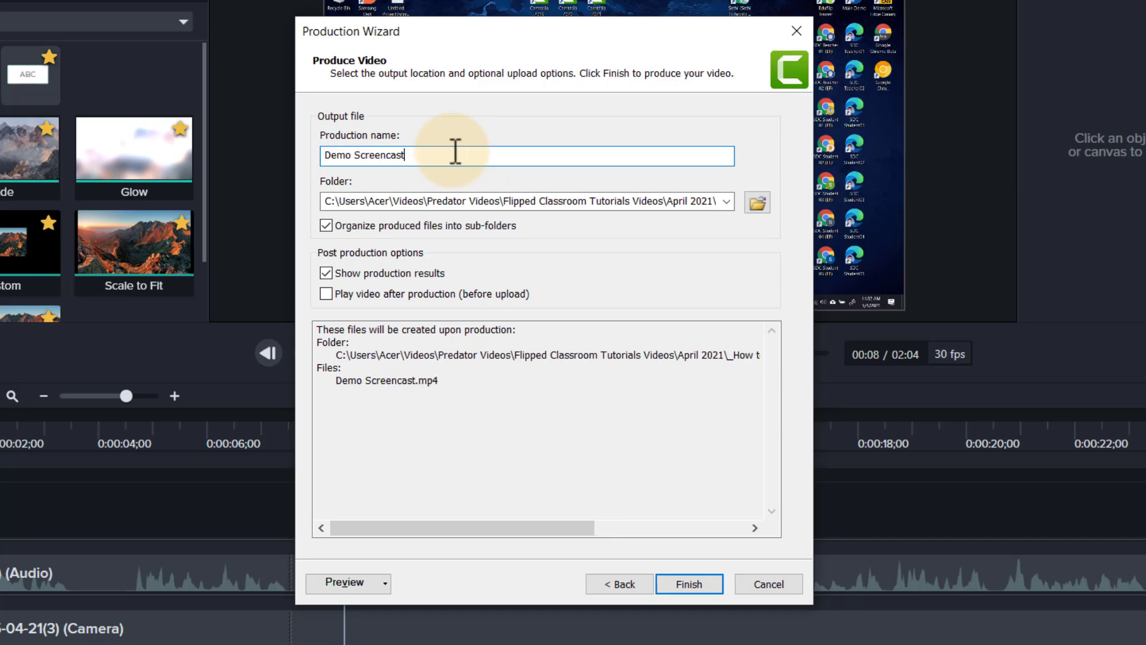
{"action": "left_click", "coordinate": [757, 202]}
{"action": "left_click", "coordinate": [393, 216]}
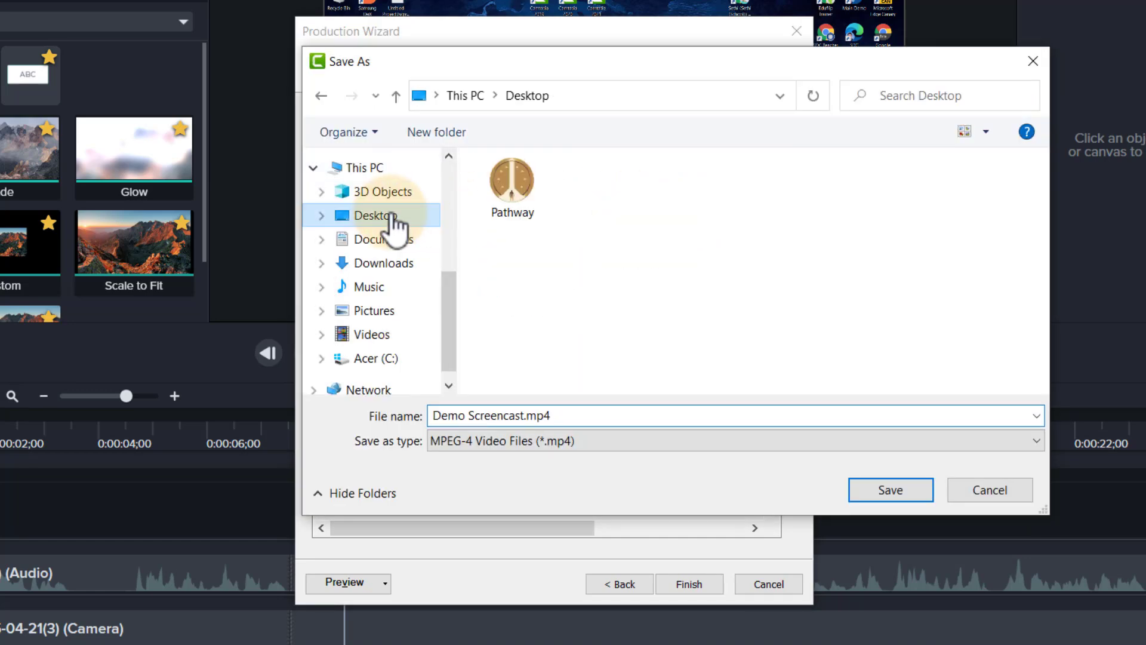
{"action": "left_click", "coordinate": [872, 496]}
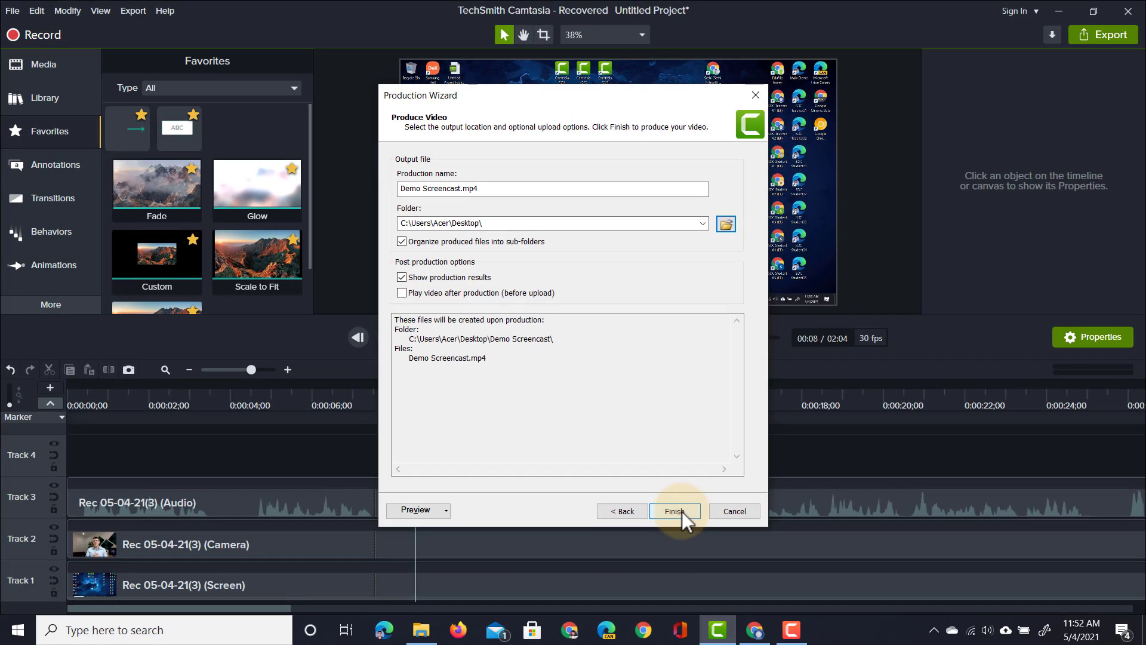
Start rendering the Demo Screencast video, open its empty desktop folder, and check rendering progress.
{"action": "left_click", "coordinate": [688, 583]}
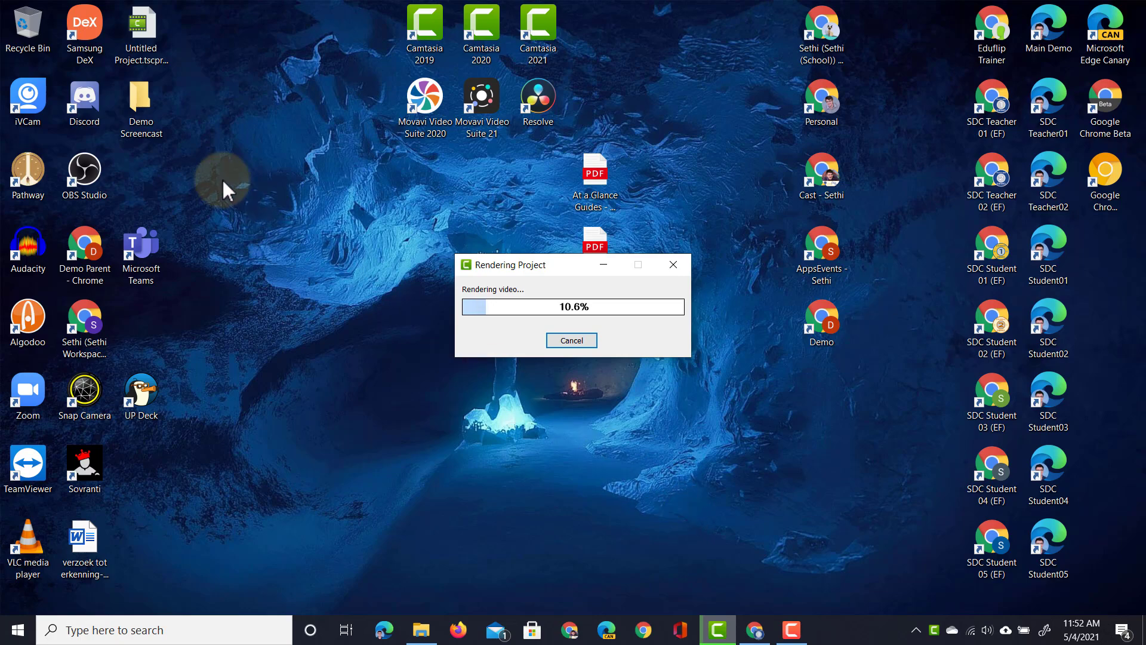
{"action": "double_click", "coordinate": [144, 124]}
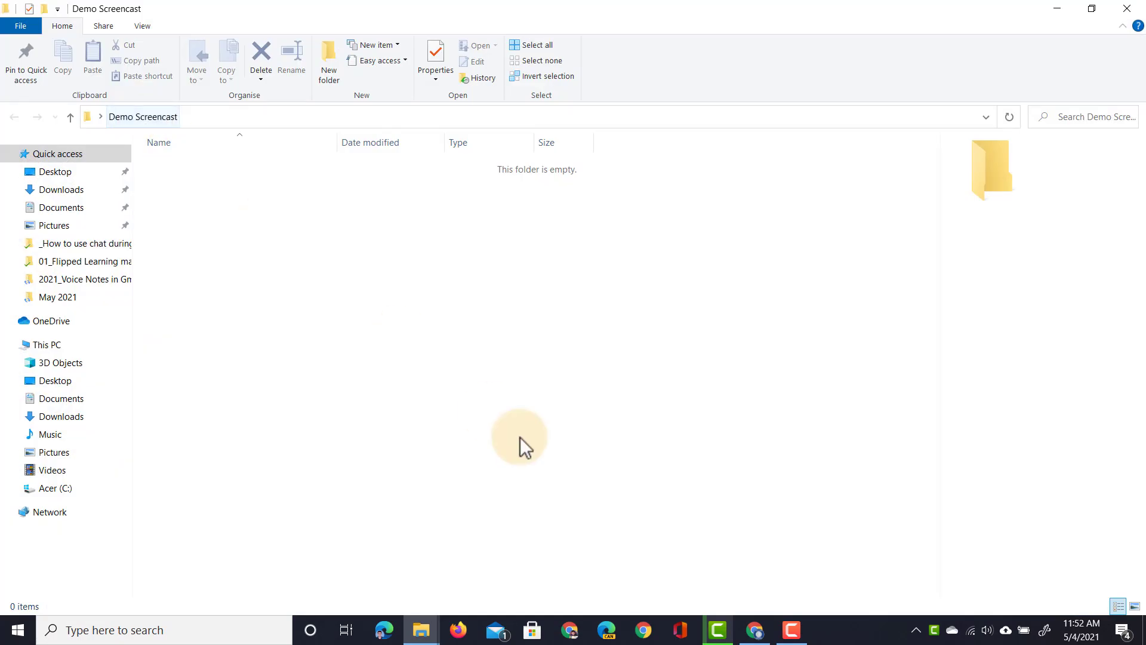
{"action": "left_click", "coordinate": [717, 628]}
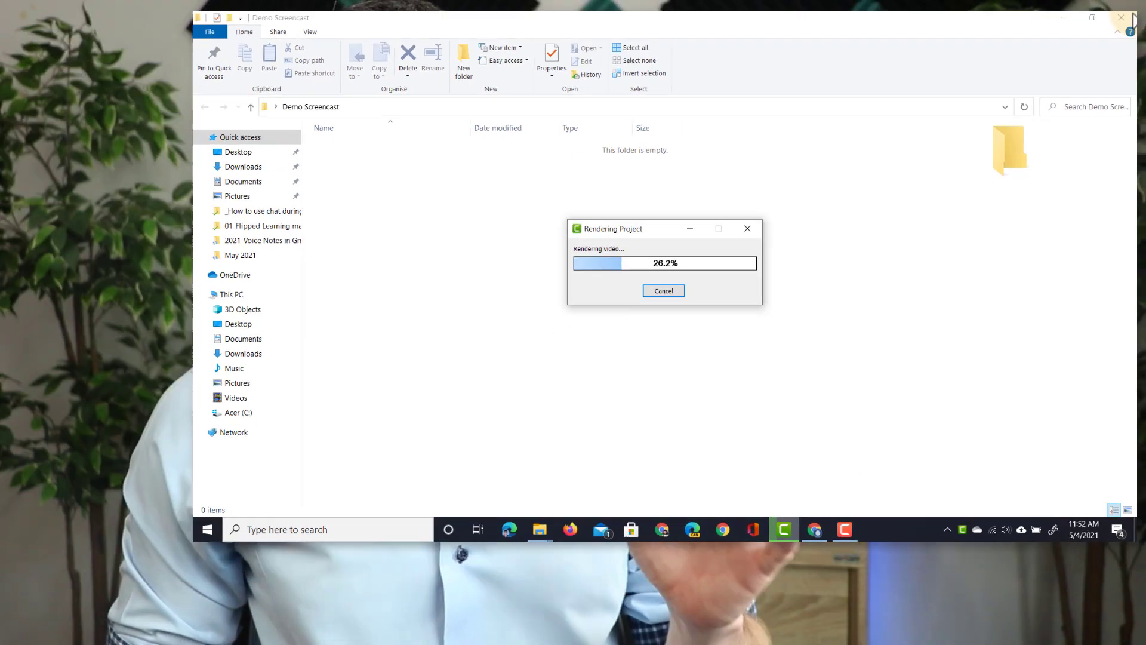